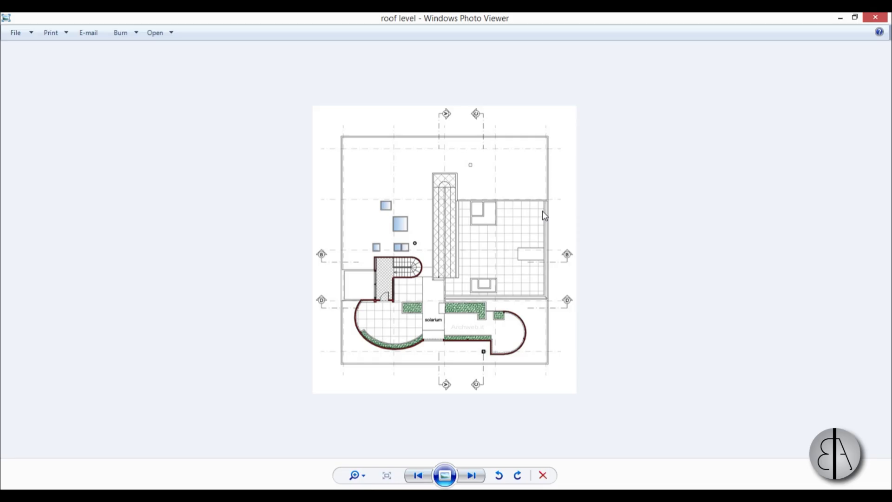
# Step: Review the roof, first, ground and underground level plans and the east elevation, then close the image viewer
pyautogui.press('Left')
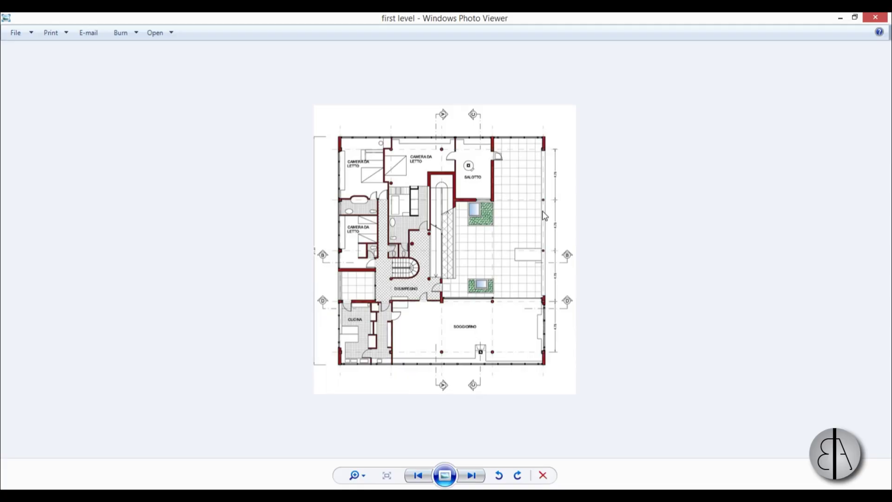
pyautogui.press('Left')
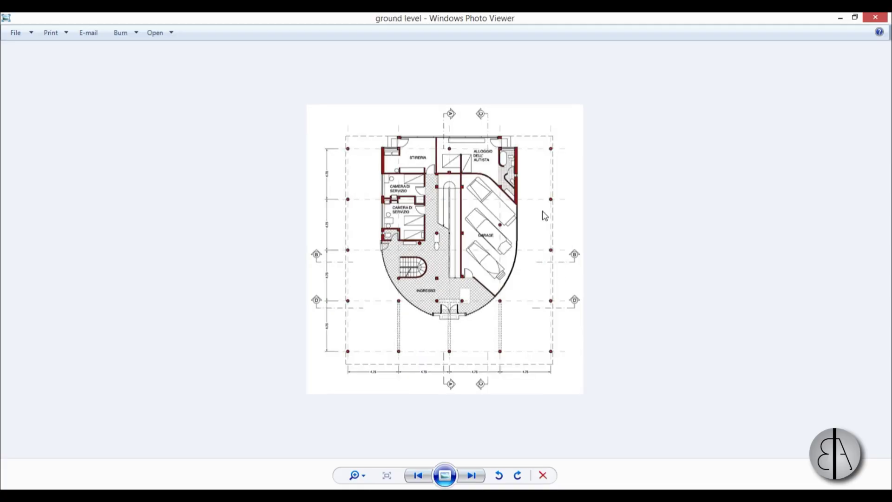
pyautogui.press('Left')
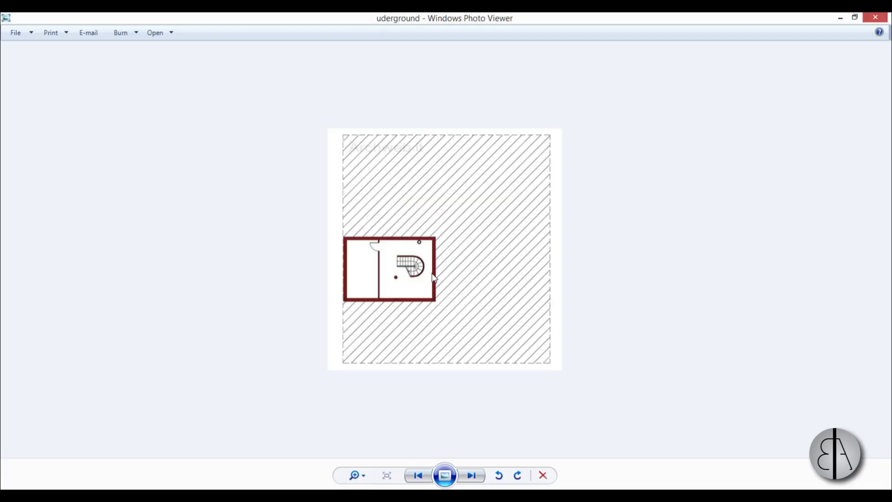
pyautogui.press('Left')
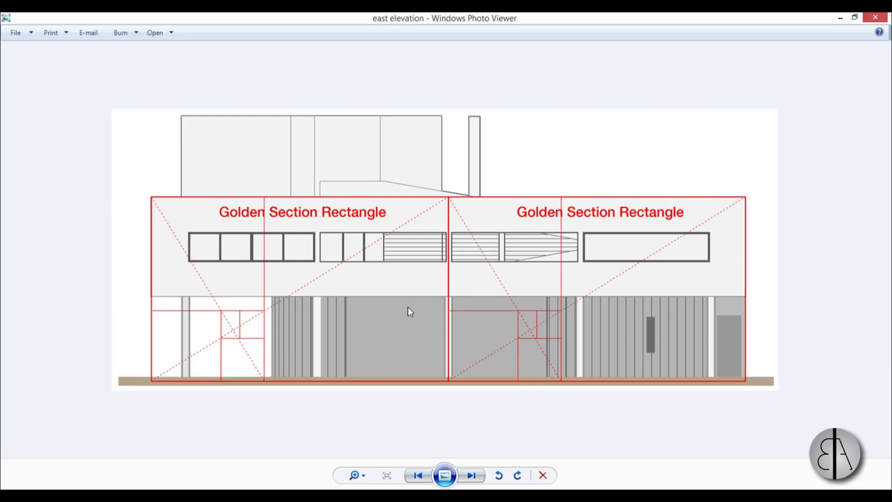
pyautogui.click(875, 18)
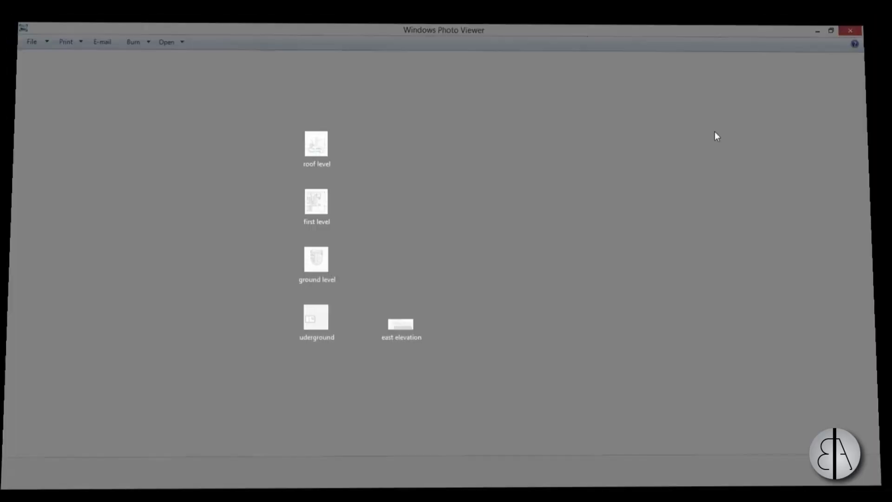
# Step: Switch to Autodesk Revit and create a new project from the Architectural Template
pyautogui.click(432, 370)
pyautogui.click(137, 497)
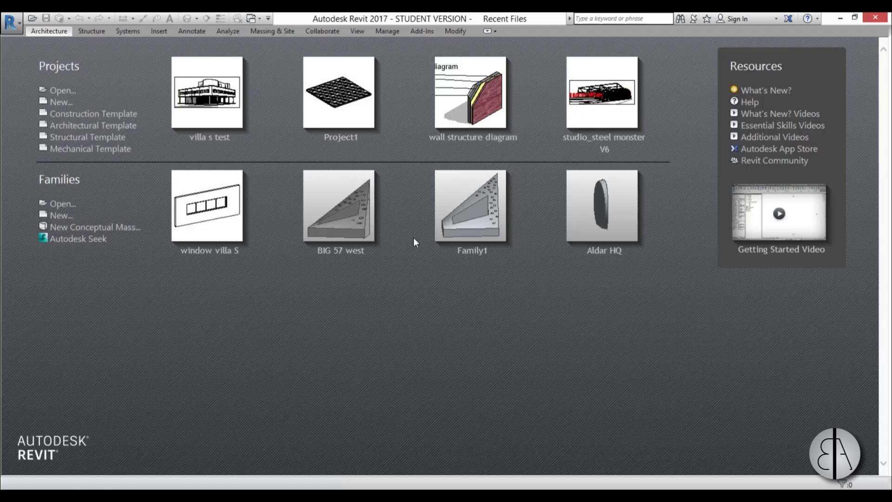
pyautogui.click(125, 130)
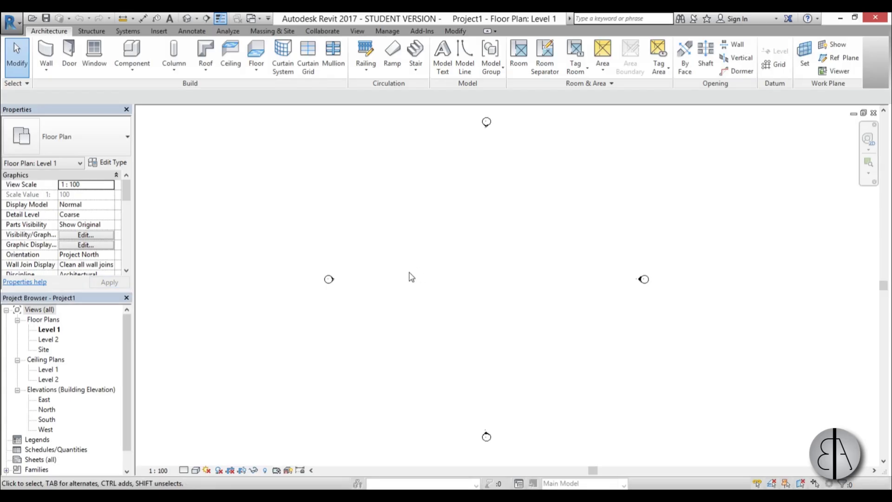
# Step: Set the project's length units to meters
pyautogui.press('u')
pyautogui.press('n')
pyautogui.click(476, 203)
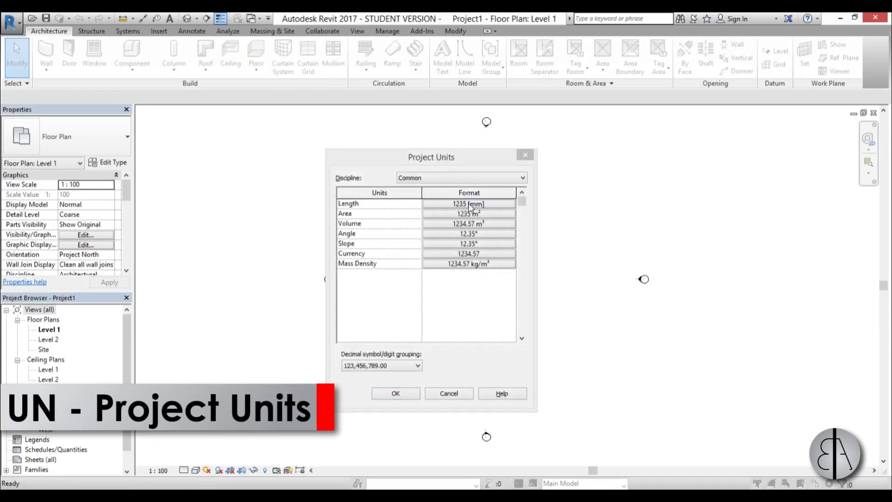
pyautogui.click(420, 227)
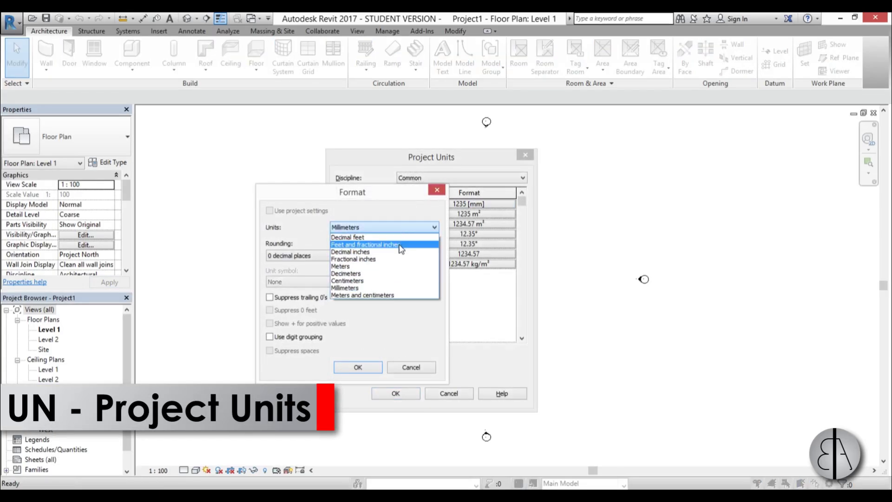
pyautogui.click(356, 266)
pyautogui.click(355, 369)
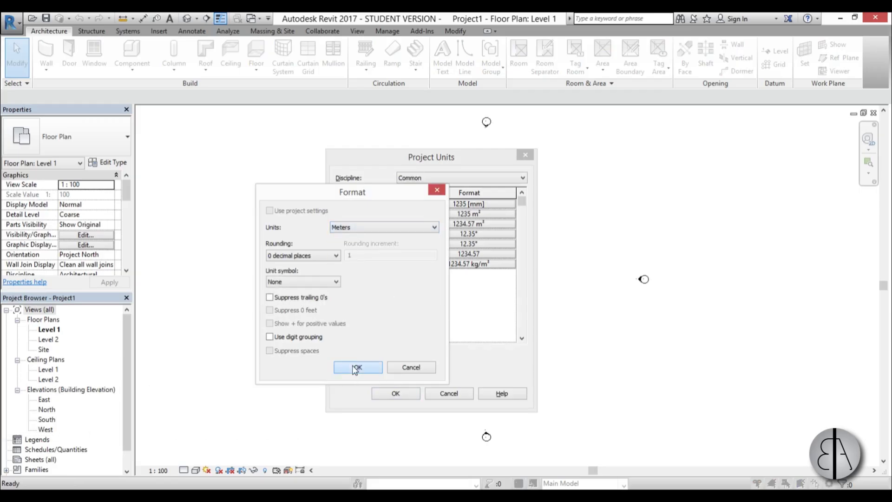
pyautogui.click(395, 393)
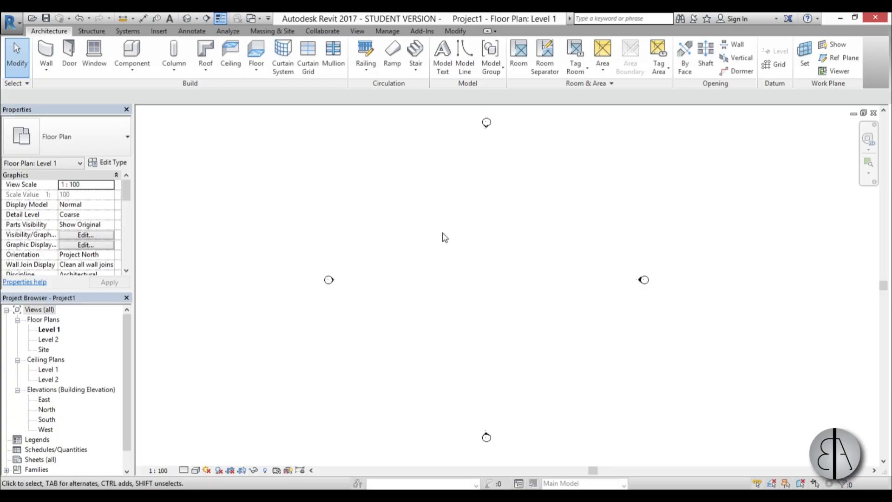
pyautogui.moveTo(492, 279); pyautogui.dragTo(488, 279, button='middle')
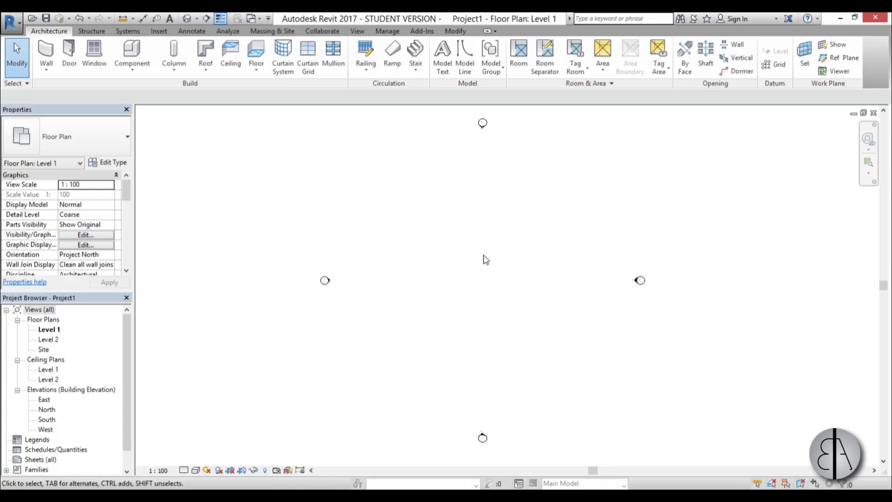
pyautogui.moveTo(490, 269); pyautogui.dragTo(482, 269, button='middle')
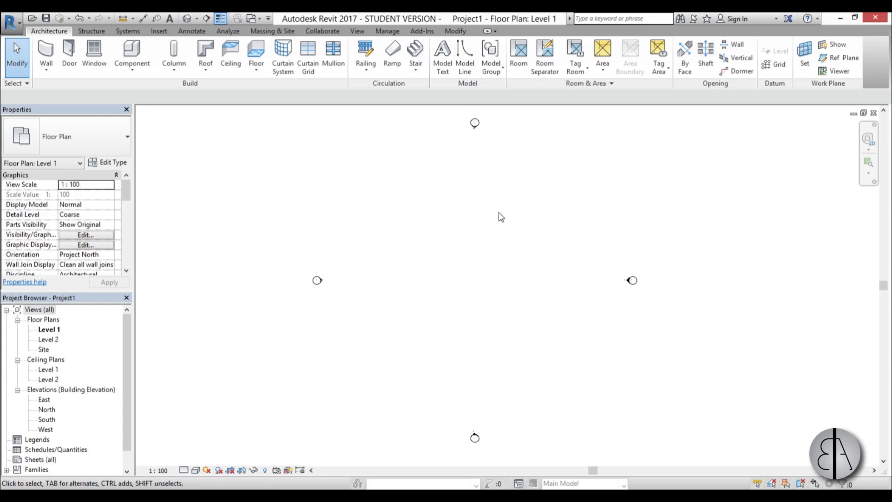
pyautogui.moveTo(512, 245); pyautogui.dragTo(507, 245, button='middle')
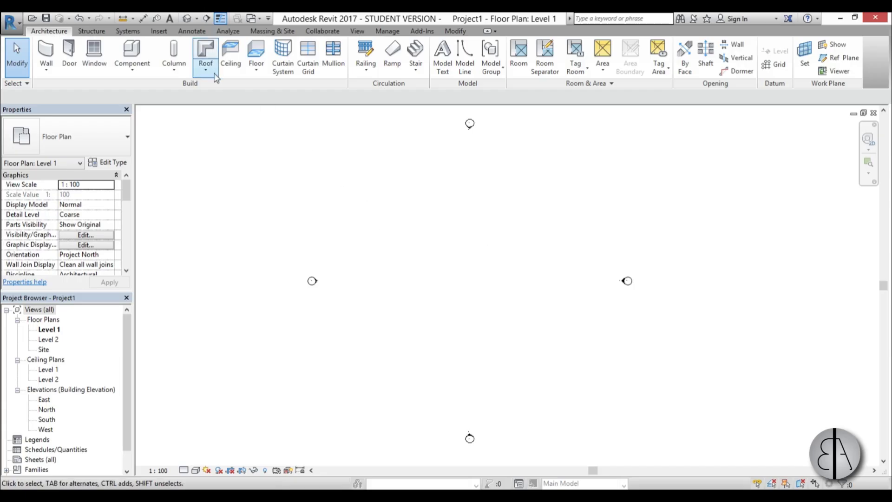
# Step: Import the "ground level" image from the Desktop and place it midway between the elevation markers on Level 1
pyautogui.click(168, 36)
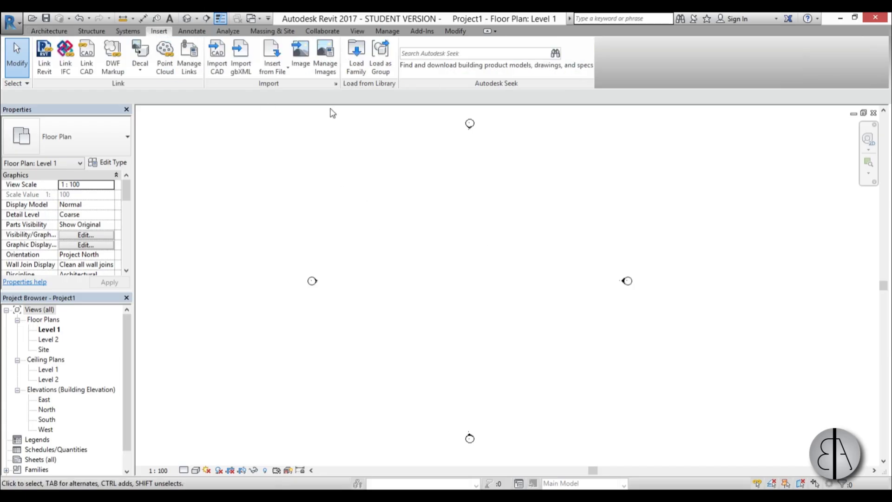
pyautogui.click(300, 56)
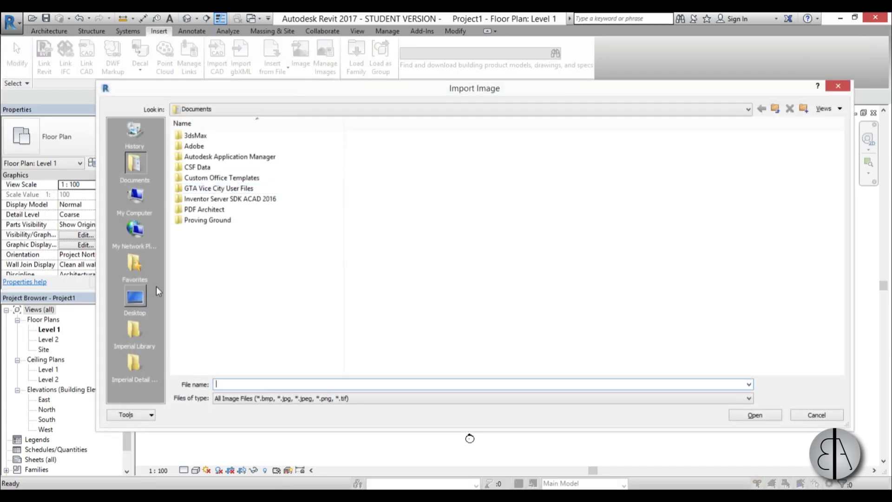
pyautogui.click(136, 297)
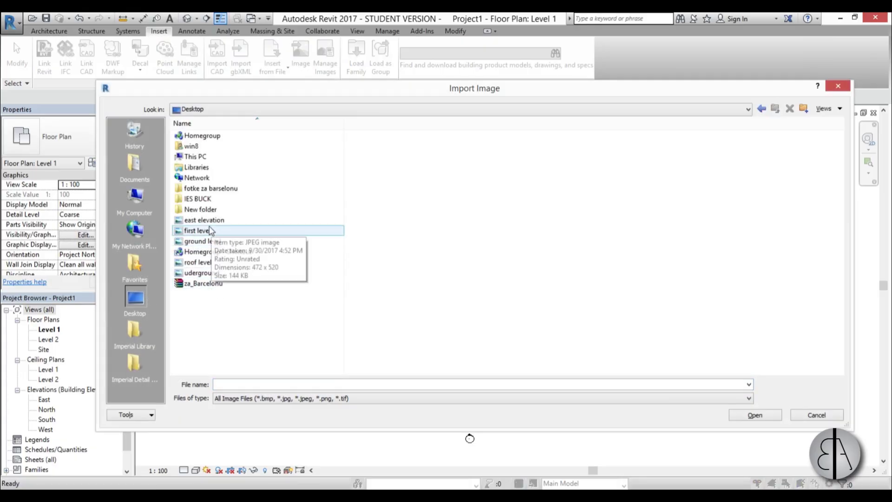
pyautogui.doubleClick(225, 244)
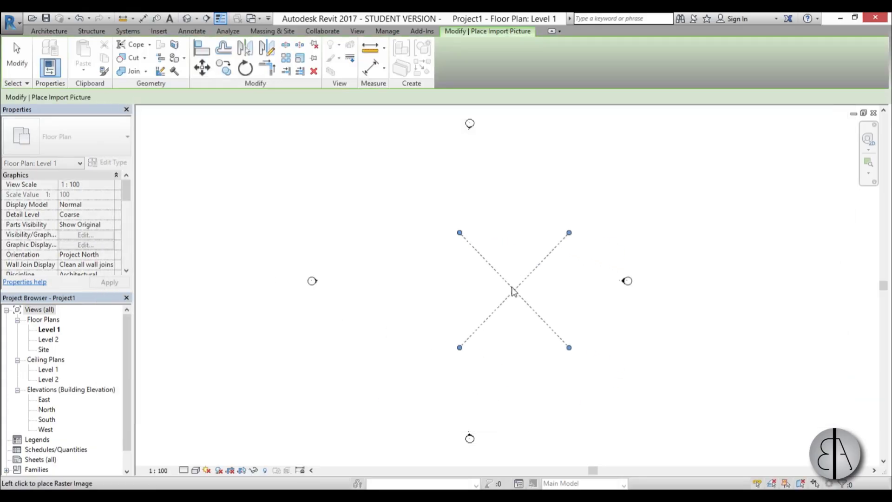
pyautogui.click(469, 278)
pyautogui.scroll(4, 534, 294)
pyautogui.press('Escape')
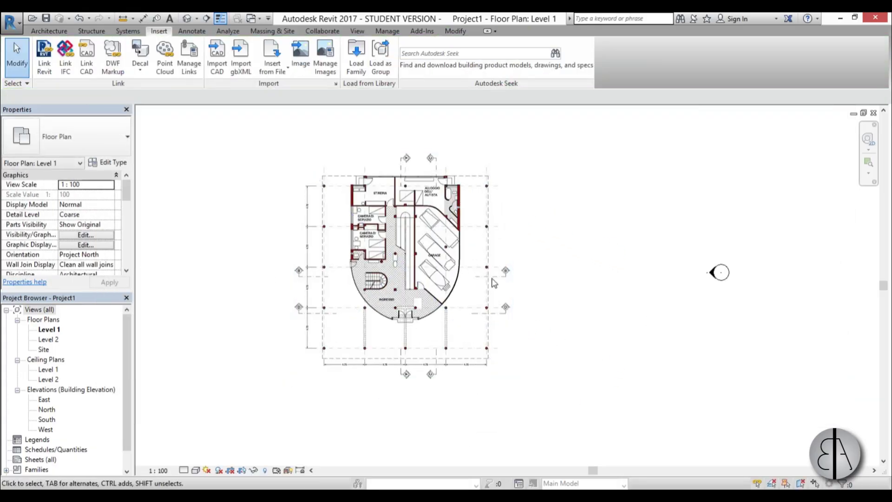
# Step: Examine the column spacing dimensions along the lower edge of the imported ground level plan
pyautogui.scroll(-3, 423, 319)
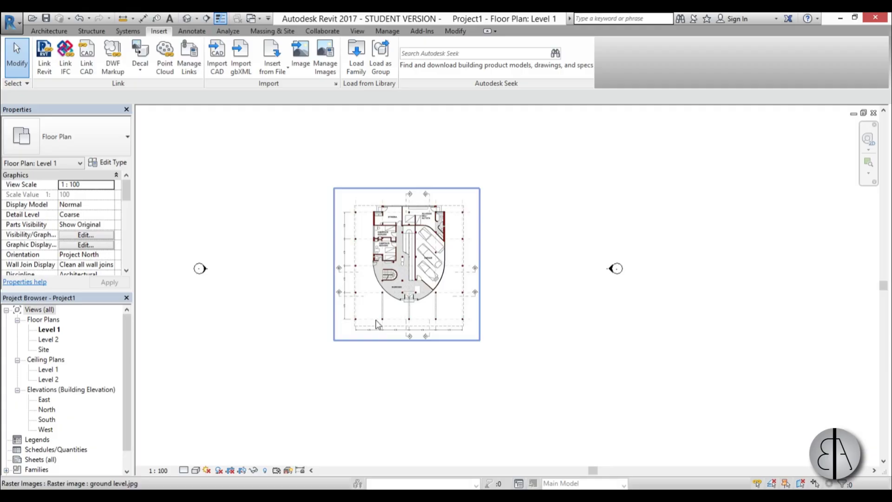
pyautogui.scroll(8, 389, 351)
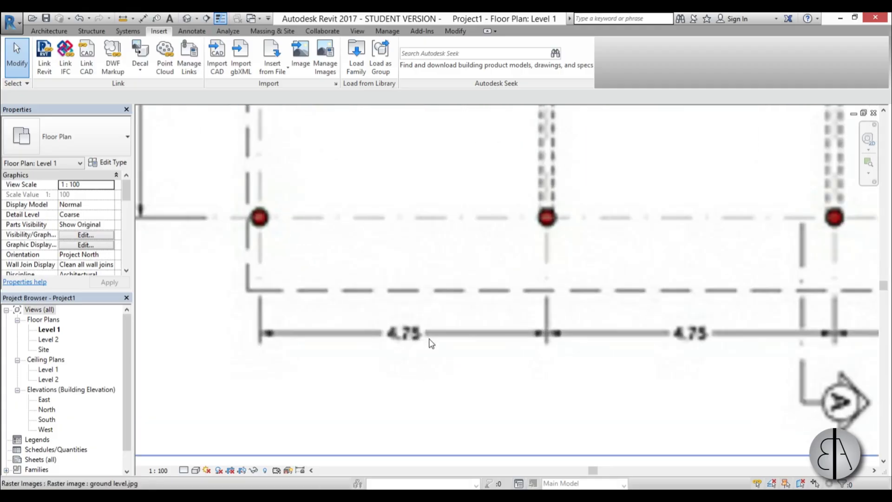
pyautogui.scroll(-4, 401, 362)
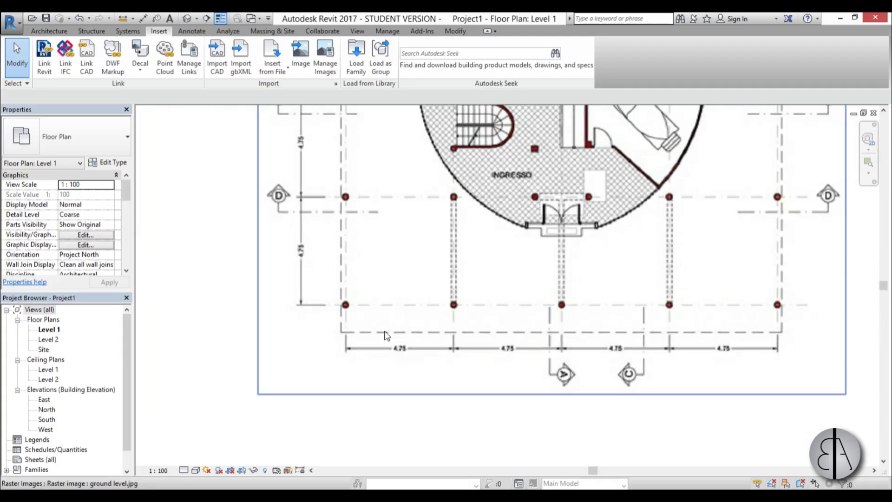
pyautogui.scroll(-3, 484, 340)
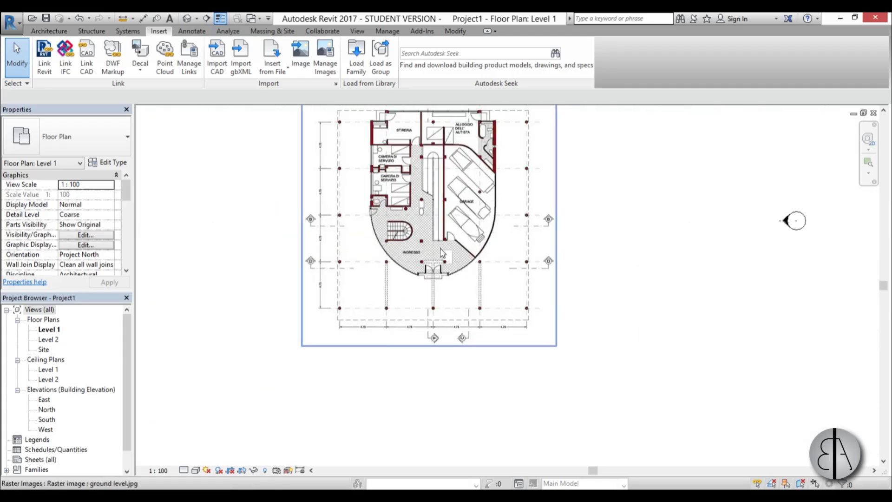
pyautogui.moveTo(440, 258); pyautogui.dragTo(441, 261, button='middle')
pyautogui.moveTo(415, 174); pyautogui.dragTo(414, 217, button='middle')
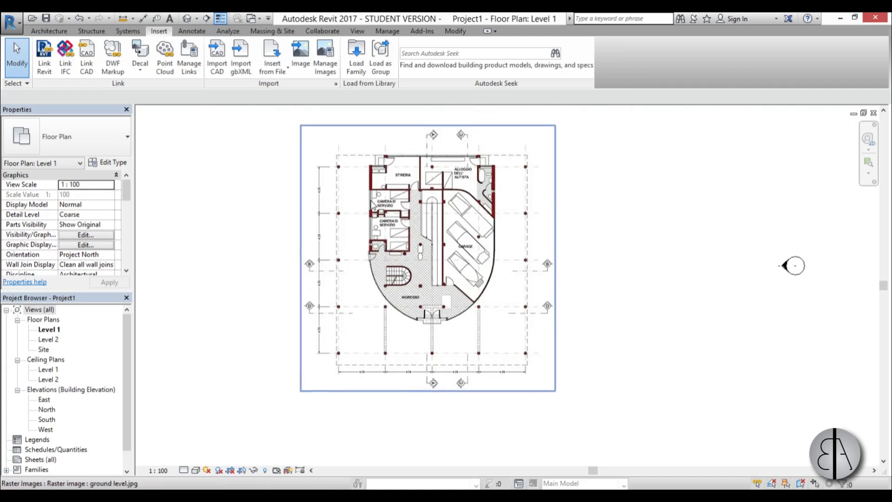
pyautogui.moveTo(384, 153); pyautogui.dragTo(369, 169, button='middle')
# Step: Draw a vertical grid line through the plan's leftmost column row, extending beyond the image above and below
pyautogui.click(49, 31)
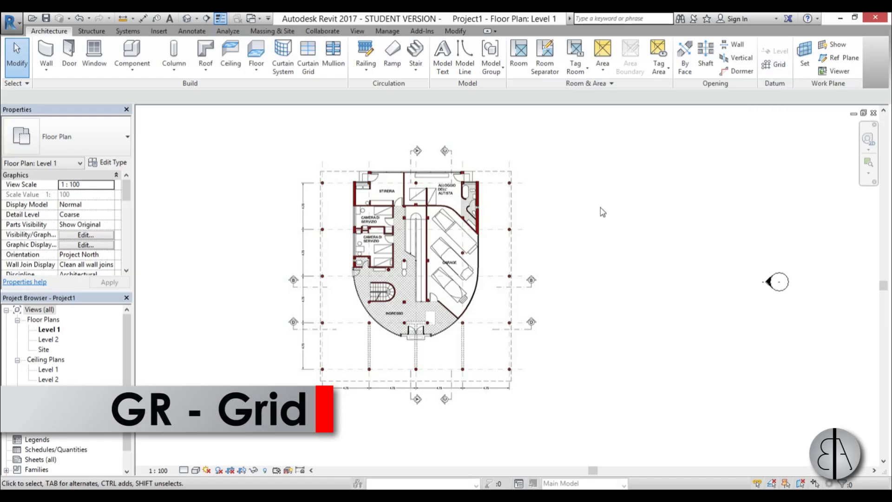
pyautogui.press('g')
pyautogui.press('r')
pyautogui.scroll(2, 322, 165)
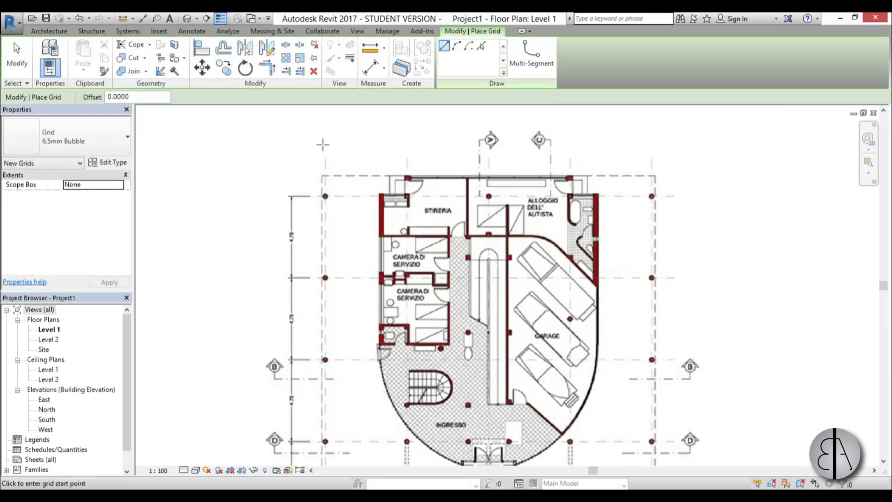
pyautogui.click(325, 126)
pyautogui.scroll(-4, 323, 134)
pyautogui.scroll(-2, 307, 320)
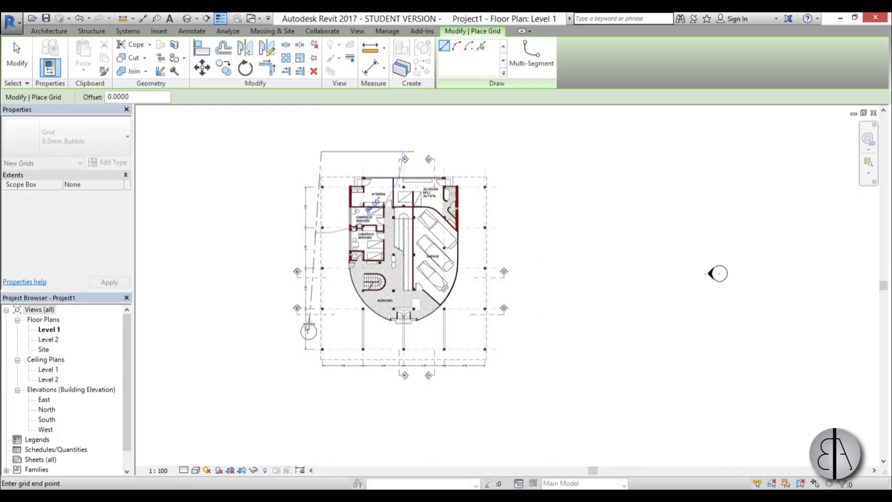
pyautogui.moveTo(329, 352); pyautogui.dragTo(353, 205, button='middle')
pyautogui.scroll(-1, 353, 205)
pyautogui.click(342, 274)
pyautogui.scroll(-3, 426, 258)
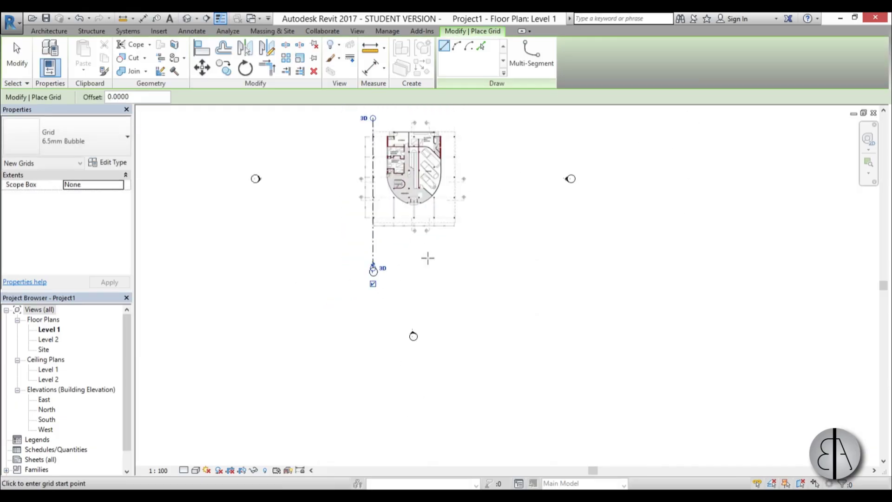
pyautogui.moveTo(428, 257); pyautogui.dragTo(427, 302, button='middle')
pyautogui.scroll(1, 372, 260)
pyautogui.press('Escape')
pyautogui.press('Escape')
pyautogui.click(376, 354)
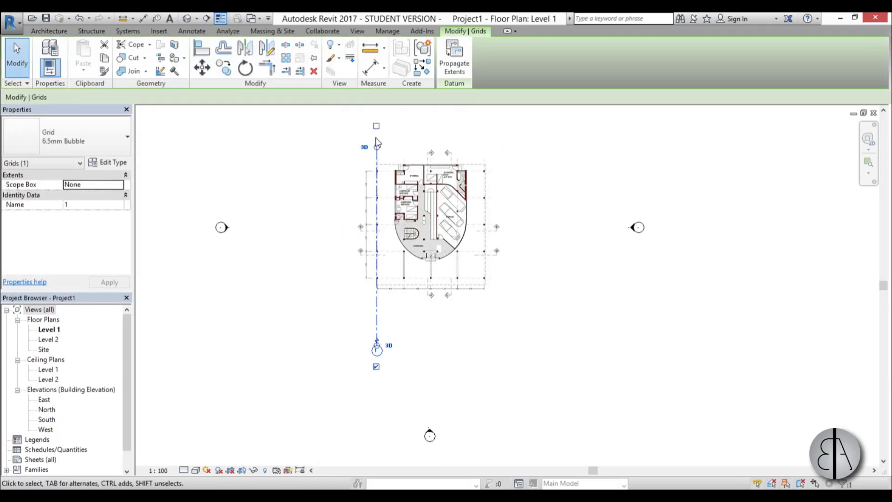
pyautogui.press('Escape')
pyautogui.scroll(-1, 381, 203)
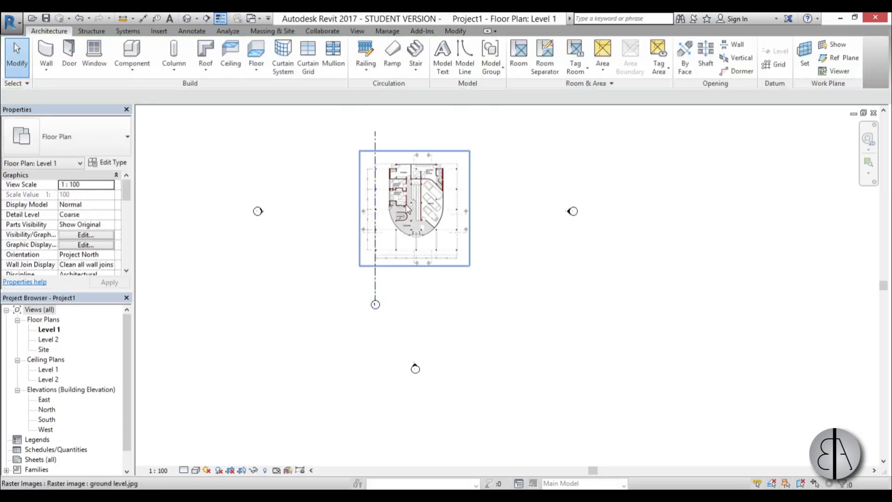
# Step: Add four more vertical grid lines to the right of grid 1, each offset 4.75 m from the previous one
pyautogui.click(374, 137)
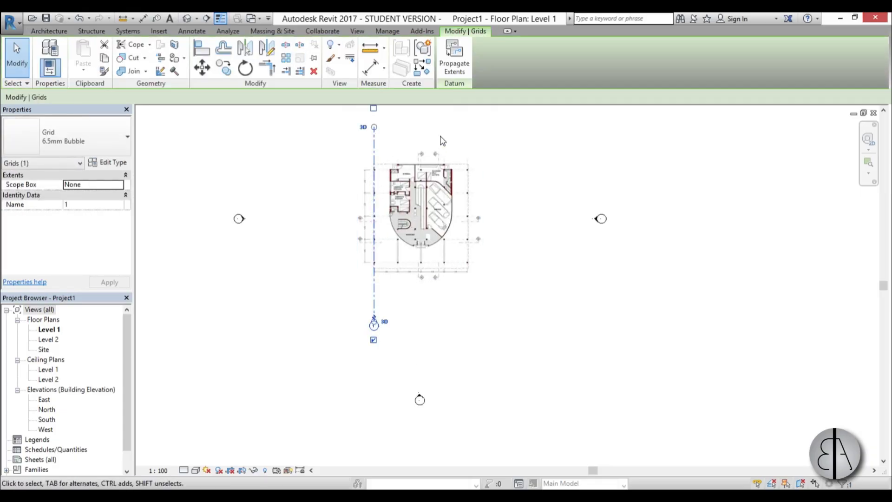
pyautogui.press('c')
pyautogui.press('s')
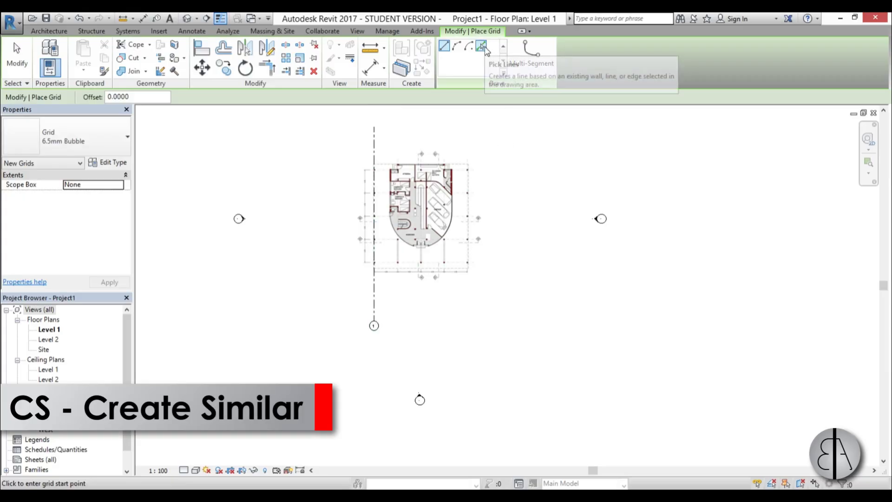
pyautogui.click(482, 47)
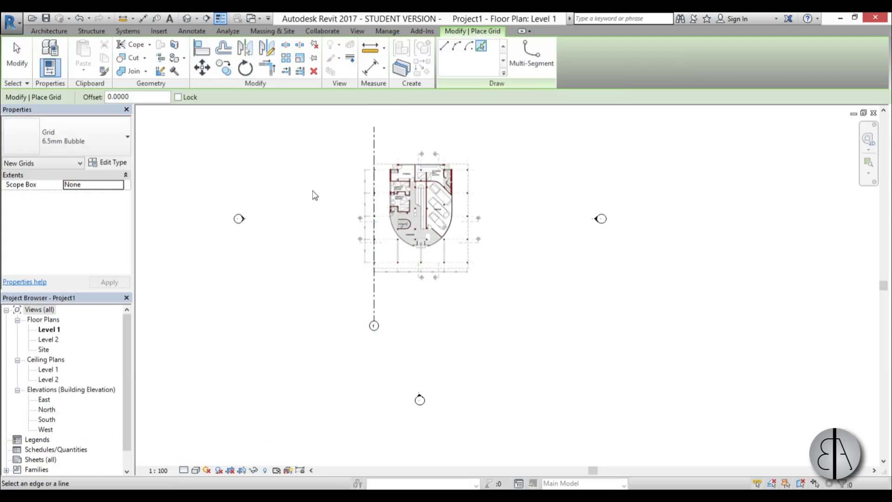
pyautogui.moveTo(134, 99); pyautogui.dragTo(77, 101)
pyautogui.write('4.75')
pyautogui.click(376, 304)
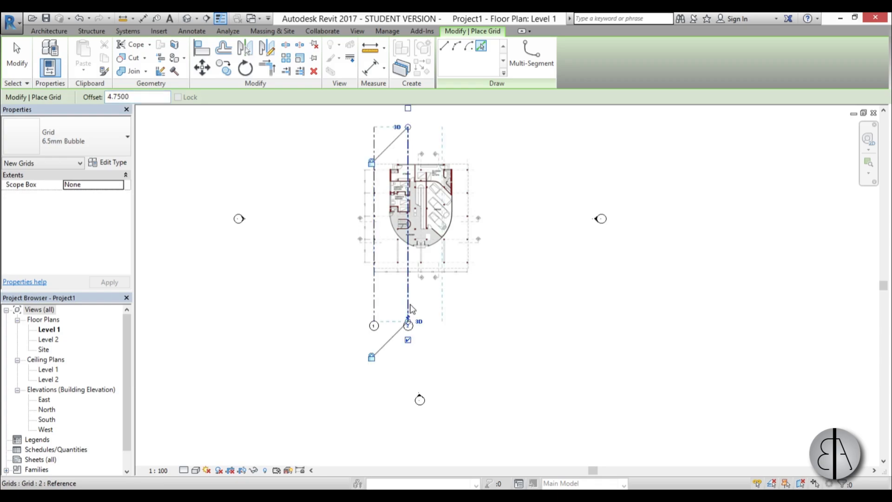
pyautogui.click(411, 304)
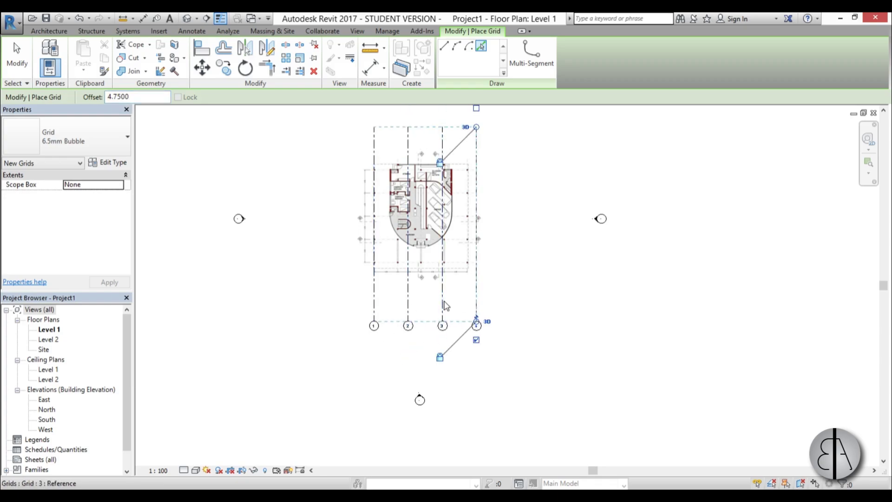
pyautogui.click(478, 298)
pyautogui.scroll(5, 525, 289)
pyautogui.press('Escape')
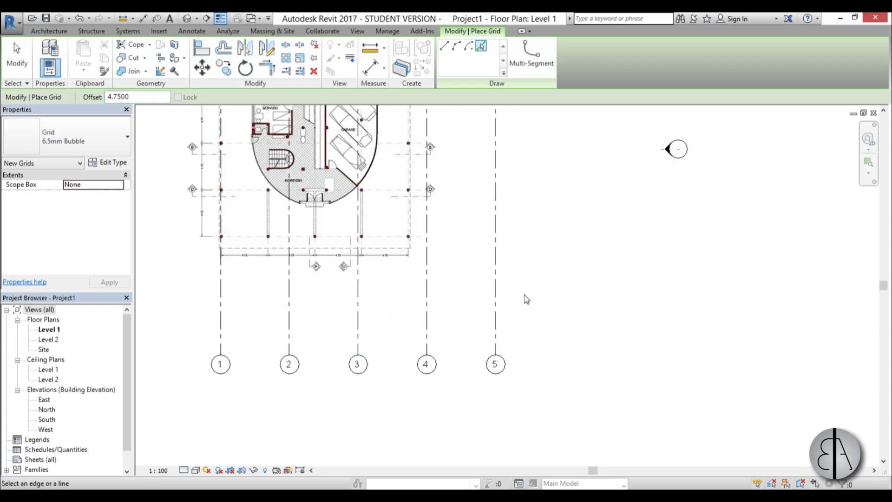
pyautogui.press('Escape')
# Step: Begin scaling the ground level image graphically, with the origin at its lower-left column on grid line 1
pyautogui.scroll(-3, 516, 297)
pyautogui.moveTo(515, 299); pyautogui.dragTo(511, 358, button='middle')
pyautogui.click(442, 307)
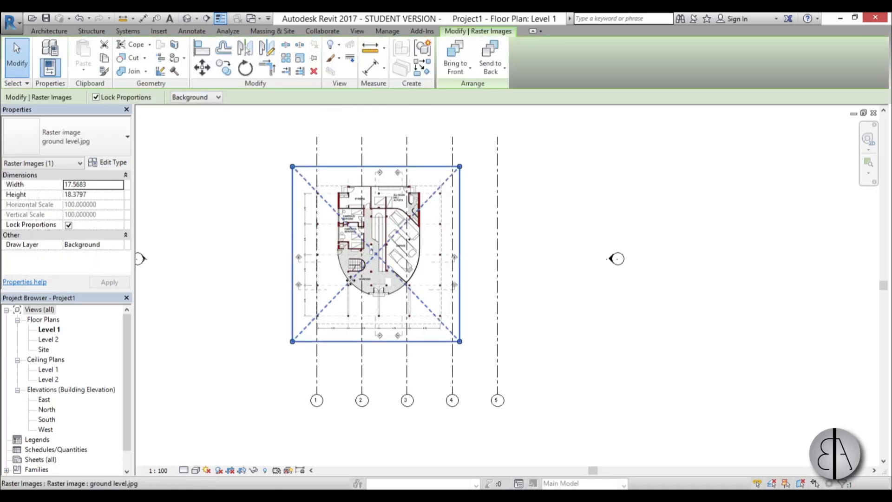
pyautogui.scroll(3, 337, 281)
pyautogui.scroll(-4, 330, 288)
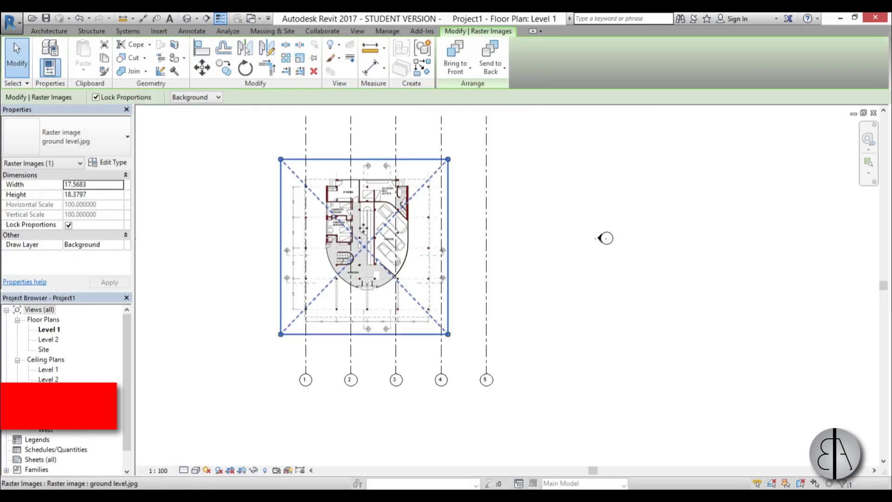
pyautogui.press('r')
pyautogui.press('e')
pyautogui.scroll(8, 306, 302)
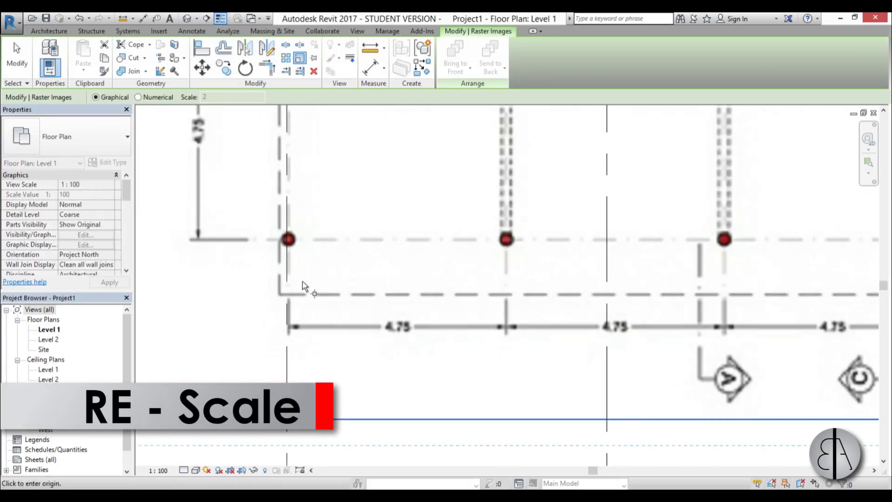
pyautogui.scroll(-2, 305, 279)
pyautogui.scroll(4, 297, 243)
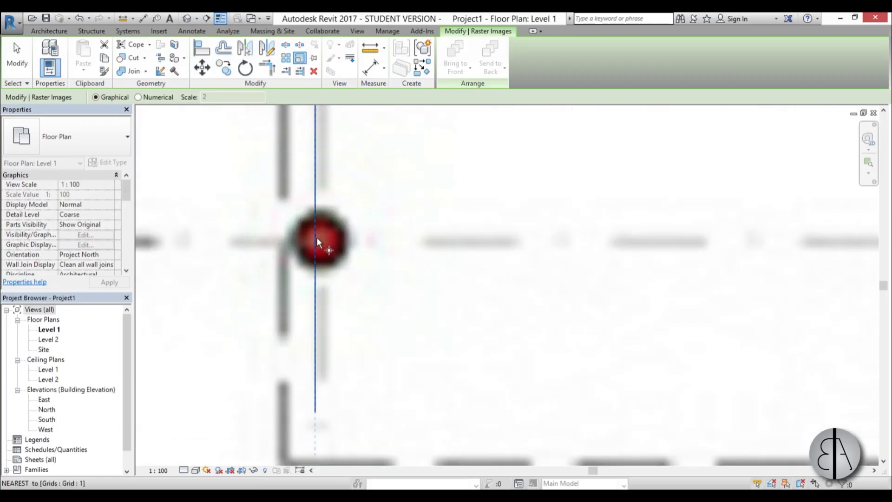
pyautogui.click(316, 238)
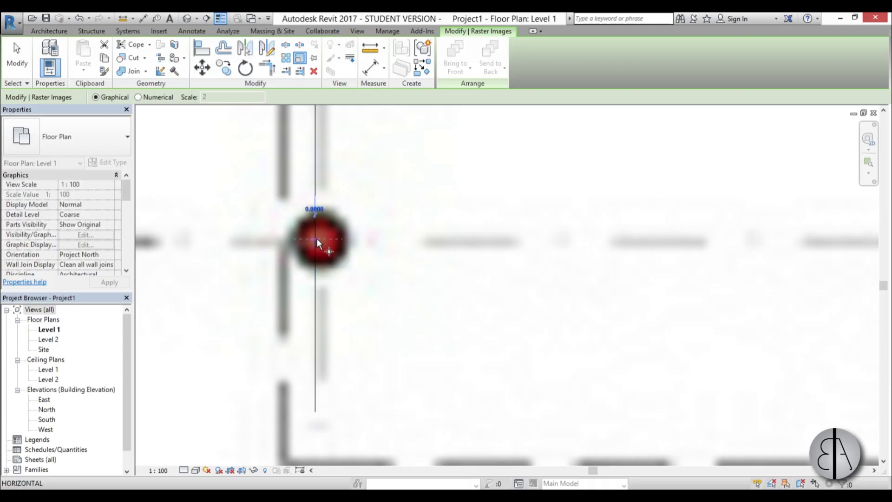
# Step: Scale the image by taking its lower-right column as the reference point and stretching it horizontally to grid line 5
pyautogui.scroll(-2, 316, 237)
pyautogui.scroll(-4, 343, 244)
pyautogui.scroll(3, 367, 255)
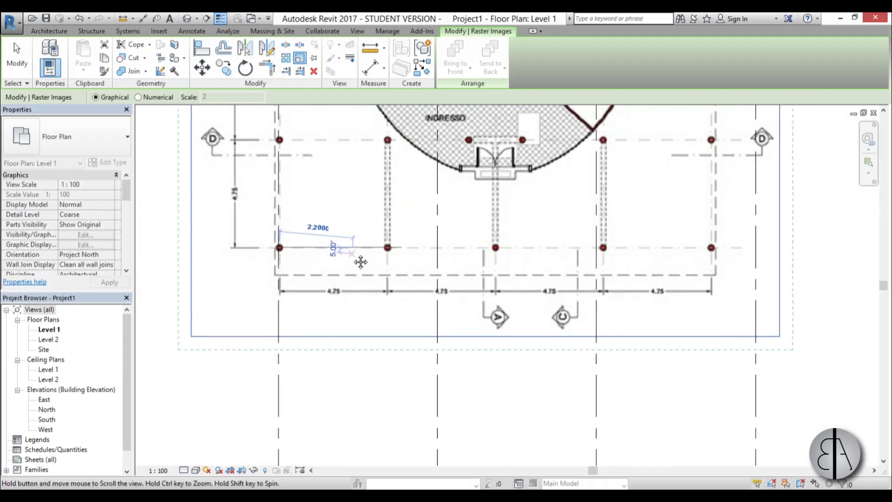
pyautogui.scroll(2, 405, 243)
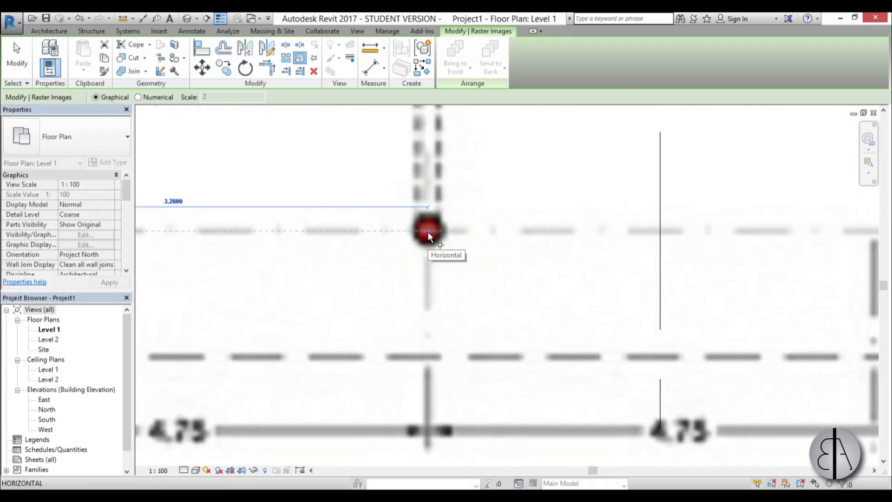
pyautogui.scroll(-3, 428, 233)
pyautogui.scroll(3, 413, 239)
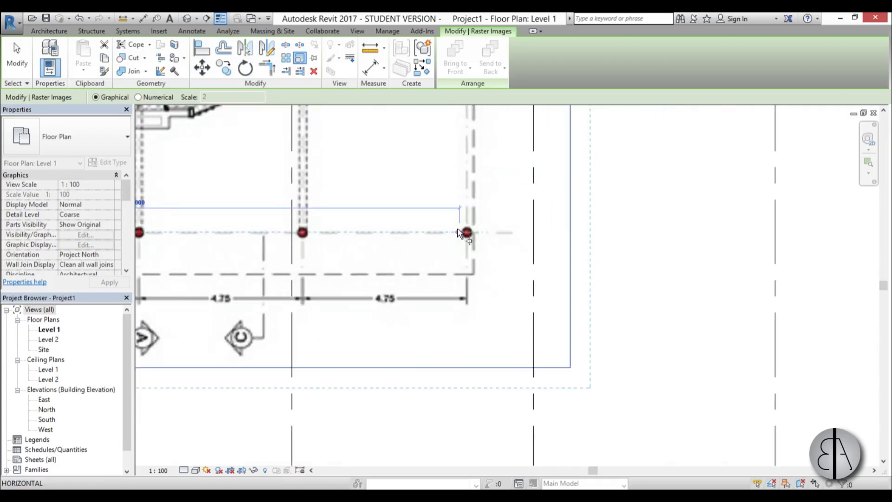
pyautogui.scroll(5, 467, 231)
pyautogui.click(489, 249)
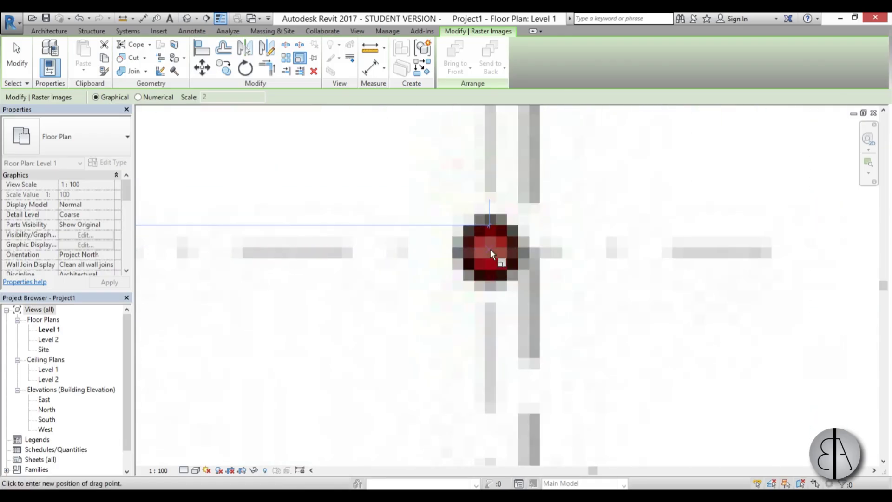
pyautogui.scroll(-5, 491, 251)
pyautogui.scroll(2, 494, 253)
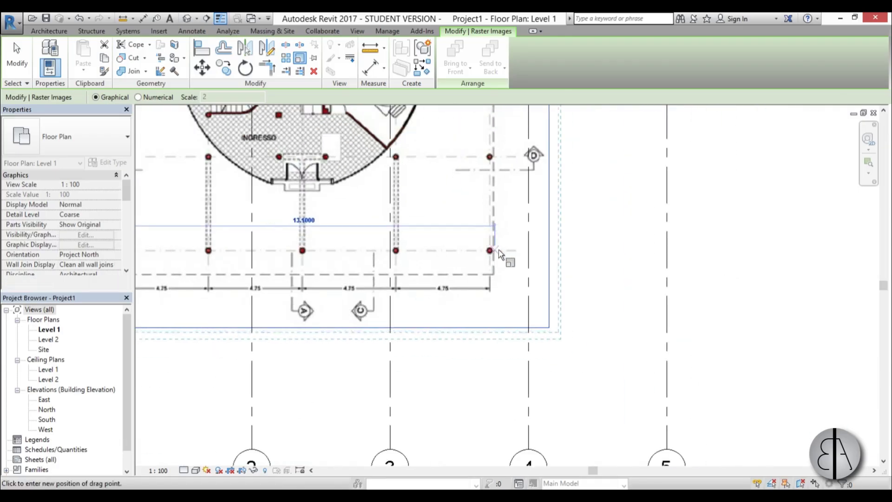
pyautogui.click(667, 251)
pyautogui.scroll(-3, 634, 272)
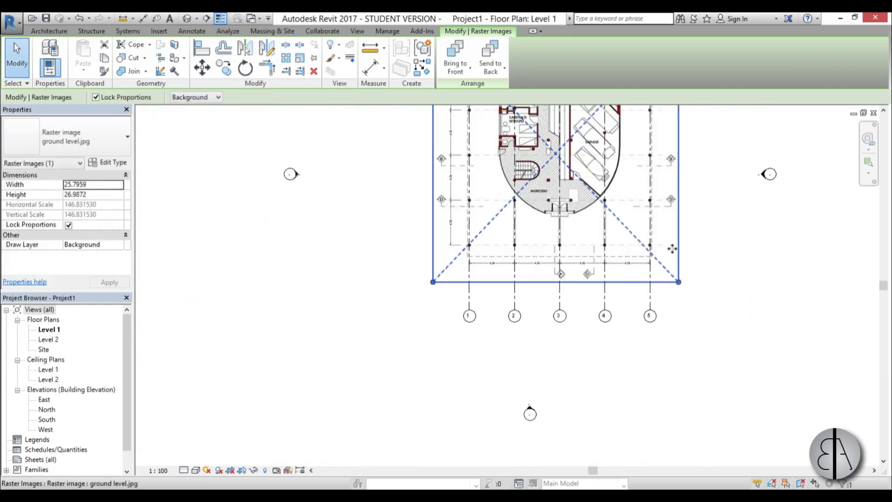
pyautogui.press('Escape')
# Step: Nudge the ground level image slightly left so its columns line up with the vertical grid lines, checking both ends of the row
pyautogui.scroll(5, 528, 249)
pyautogui.click(557, 263)
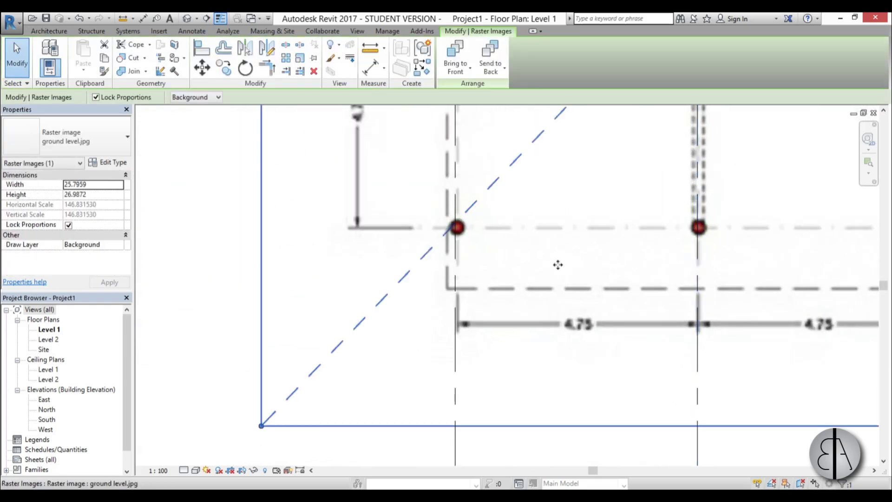
pyautogui.scroll(-3, 534, 279)
pyautogui.scroll(-3, 507, 322)
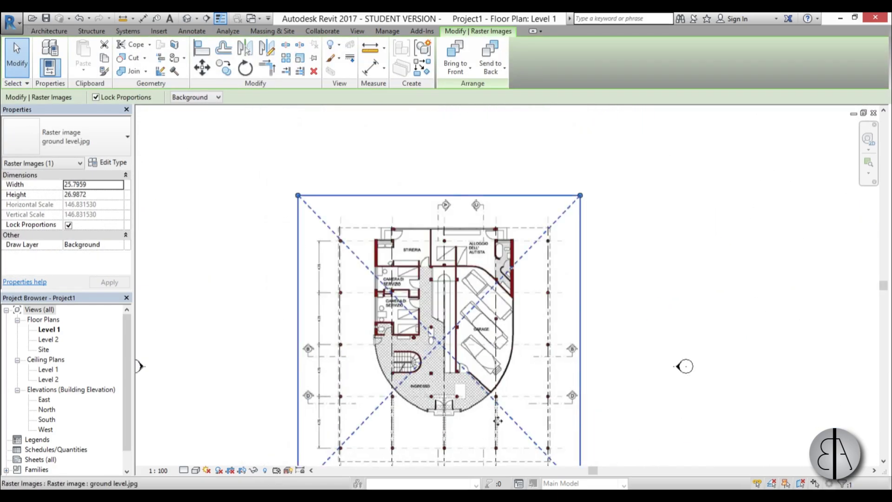
pyautogui.press('Escape')
pyautogui.click(543, 383)
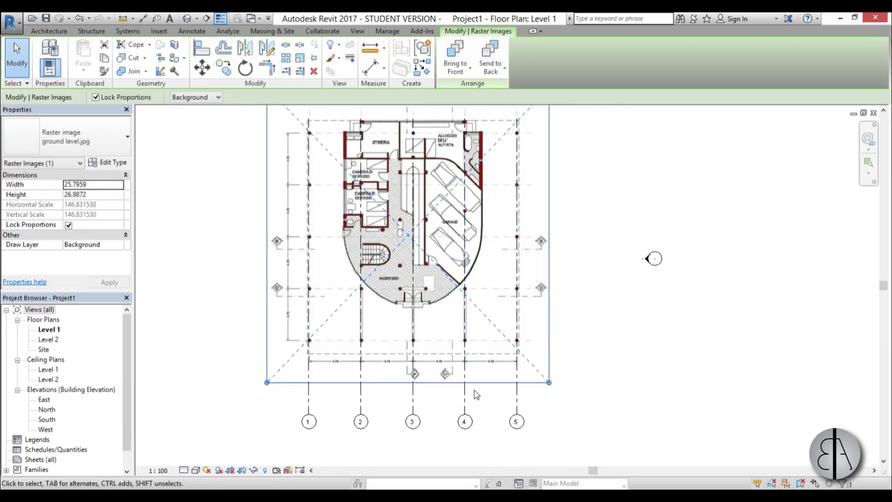
pyautogui.scroll(5, 356, 367)
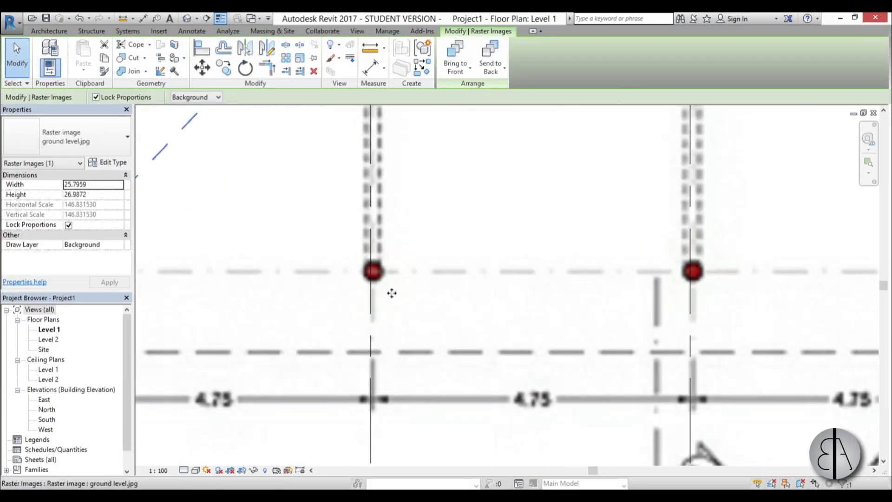
pyautogui.scroll(-5, 392, 293)
pyautogui.scroll(5, 311, 300)
pyautogui.press('Left')
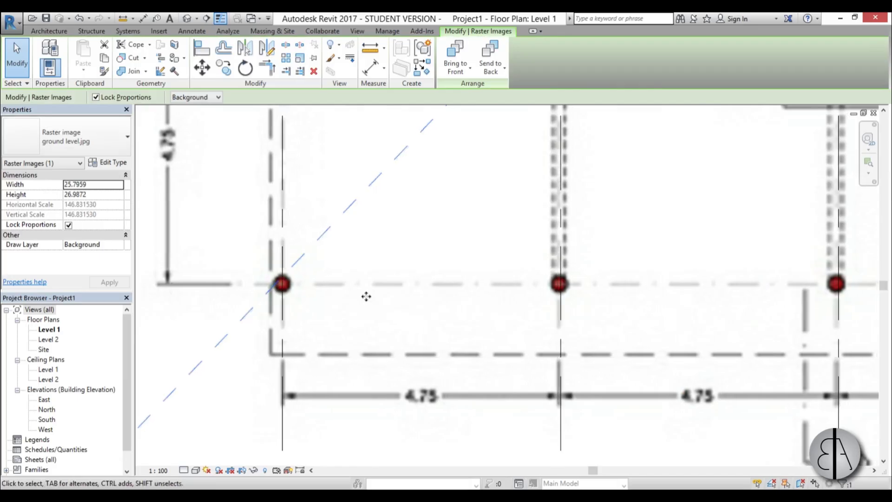
pyautogui.scroll(-7, 165, 247)
pyautogui.scroll(4, 606, 257)
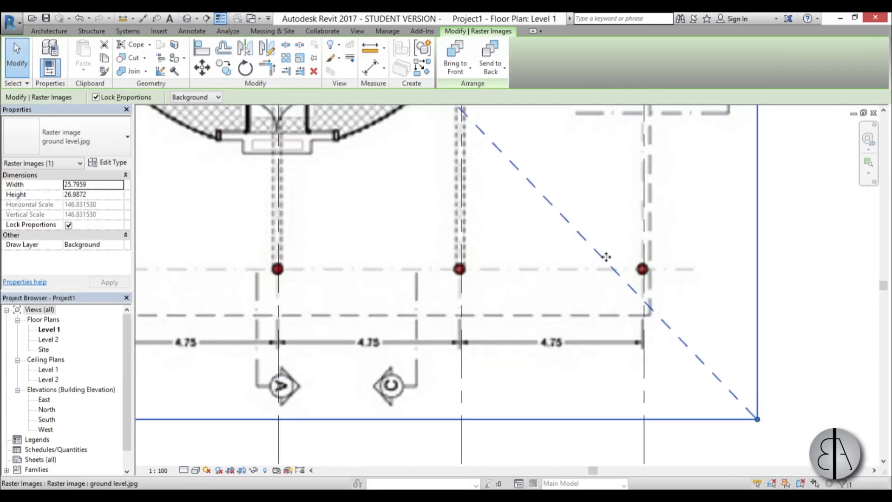
pyautogui.scroll(3, 691, 292)
pyautogui.scroll(-1, 594, 252)
pyautogui.scroll(-6, 458, 235)
pyautogui.press('Escape')
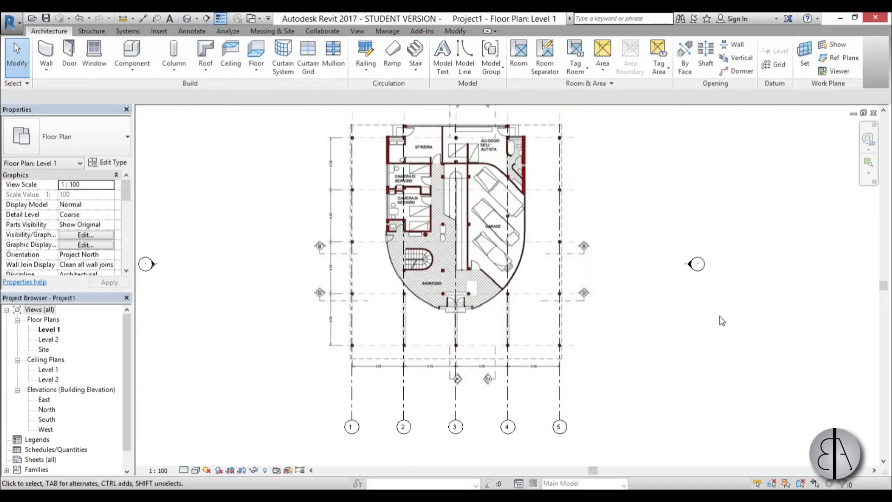
# Step: Draw a horizontal grid line from right to left through the plan's lowest column row, extending past the columns on both sides
pyautogui.press('g')
pyautogui.press('r')
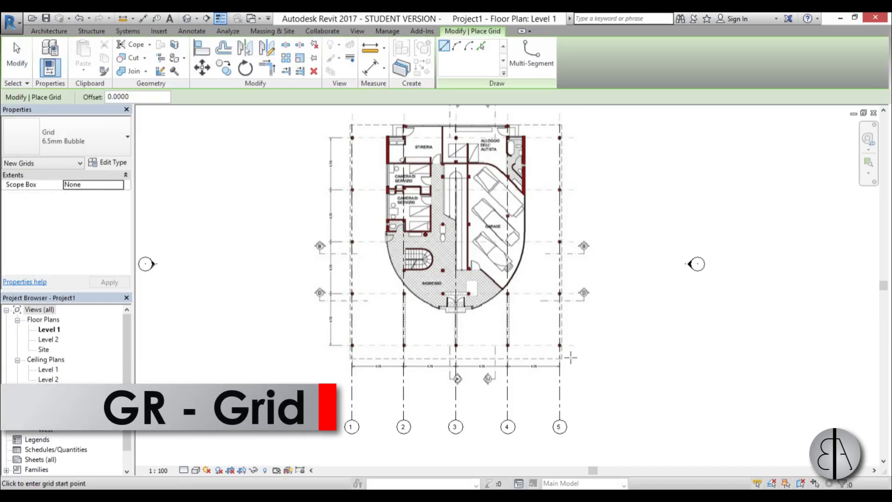
pyautogui.scroll(2, 581, 353)
pyautogui.click(608, 344)
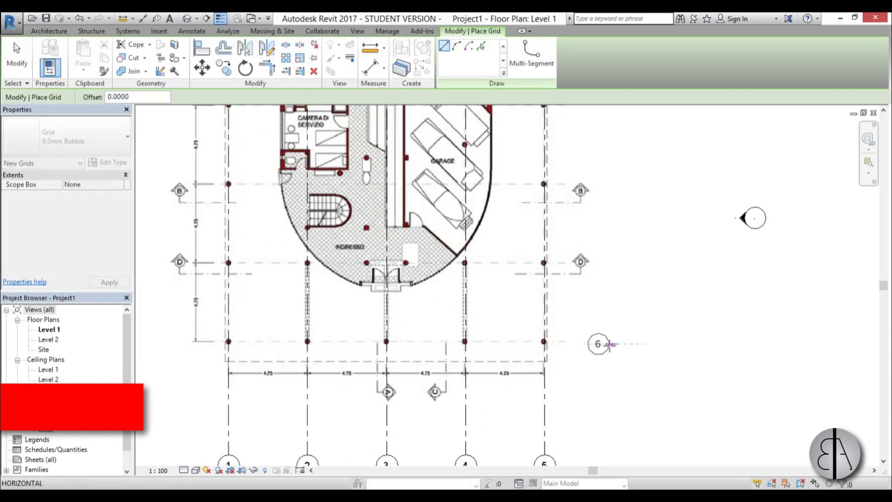
pyautogui.scroll(-2, 609, 346)
pyautogui.click(326, 344)
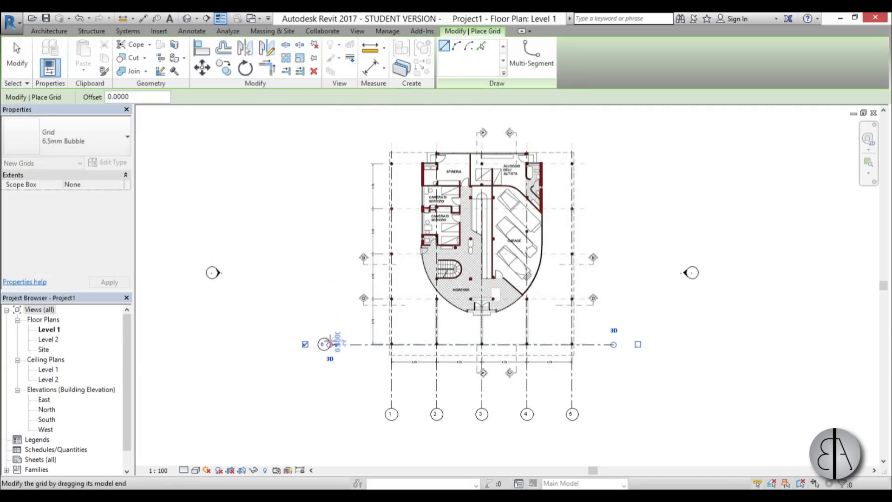
pyautogui.press('Escape')
pyautogui.press('Escape')
# Step: Shift the horizontal grid line slightly up so it runs through the centres of the lowest column row
pyautogui.scroll(3, 328, 345)
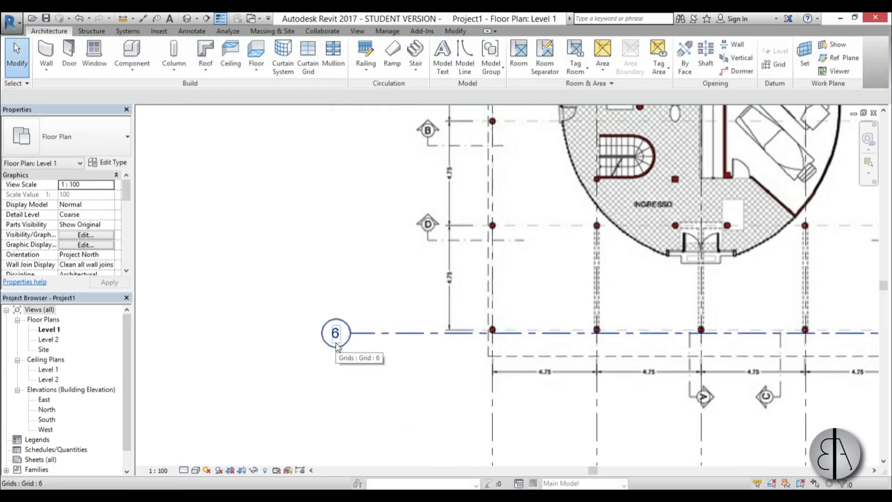
pyautogui.scroll(-3, 297, 320)
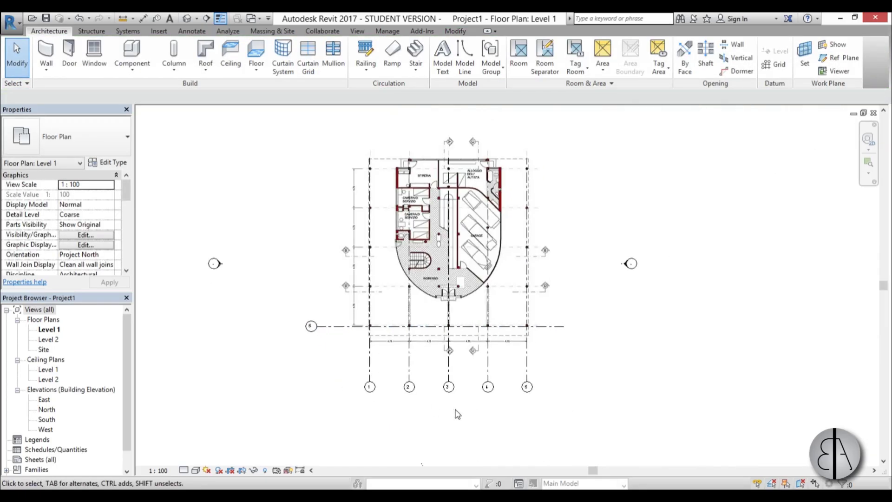
pyautogui.scroll(2, 512, 394)
pyautogui.scroll(-1, 449, 379)
pyautogui.moveTo(382, 379); pyautogui.dragTo(336, 375, button='middle')
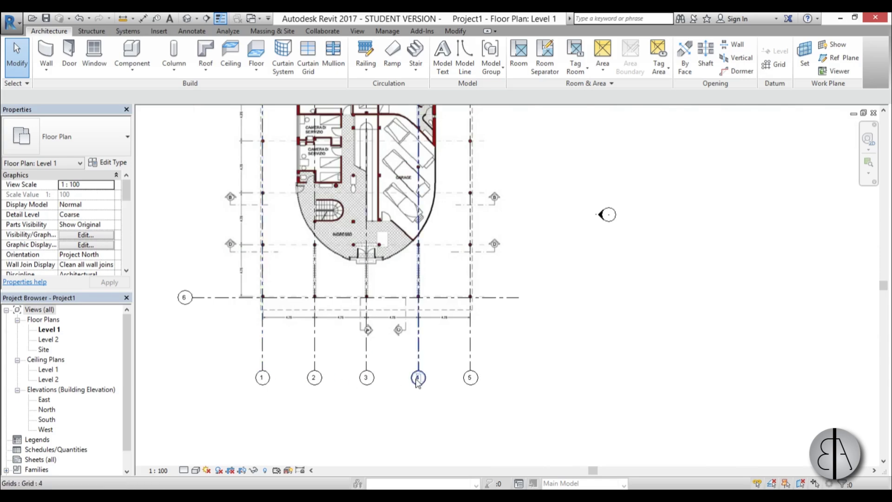
pyautogui.scroll(-1, 333, 332)
pyautogui.moveTo(334, 333); pyautogui.dragTo(465, 382, button='middle')
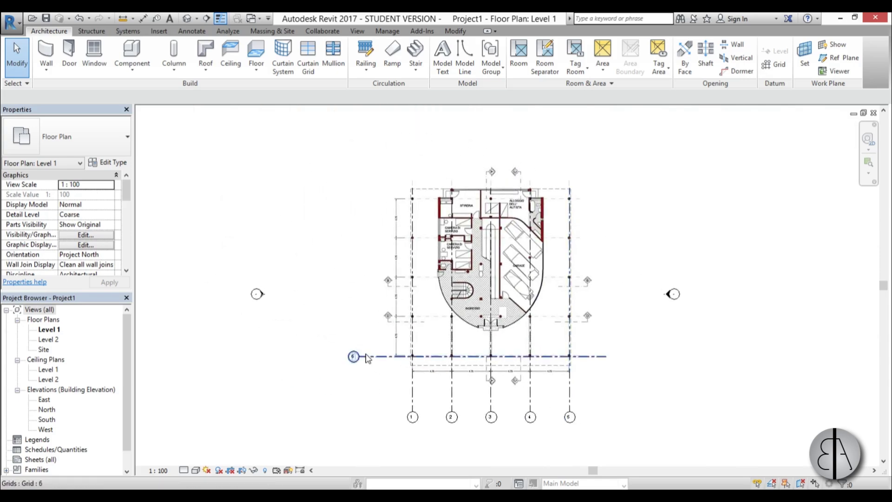
pyautogui.scroll(5, 389, 355)
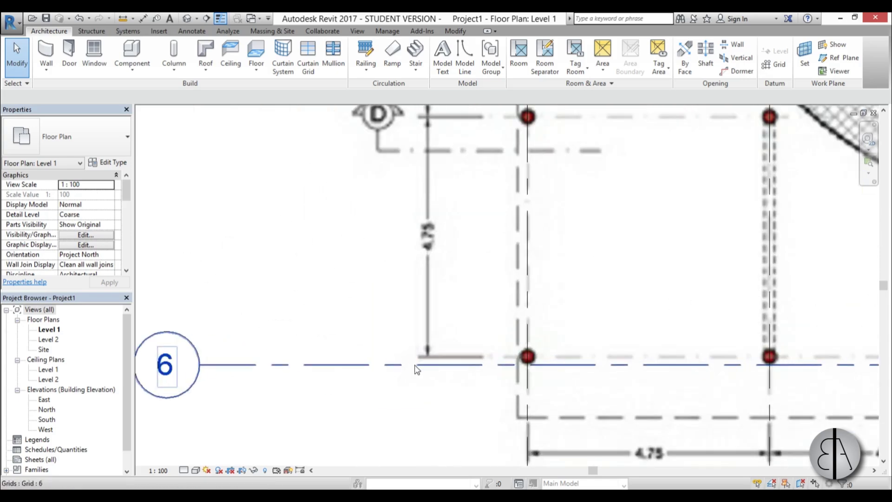
pyautogui.click(417, 369)
pyautogui.scroll(-3, 503, 327)
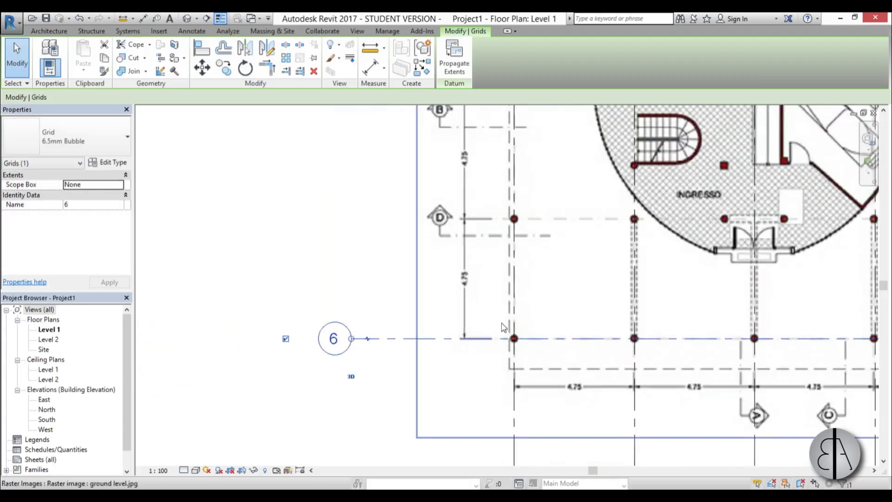
# Step: Rename the horizontal grid line to A
pyautogui.scroll(-2, 503, 327)
pyautogui.moveTo(370, 366); pyautogui.dragTo(360, 379, button='middle')
pyautogui.scroll(1, 368, 354)
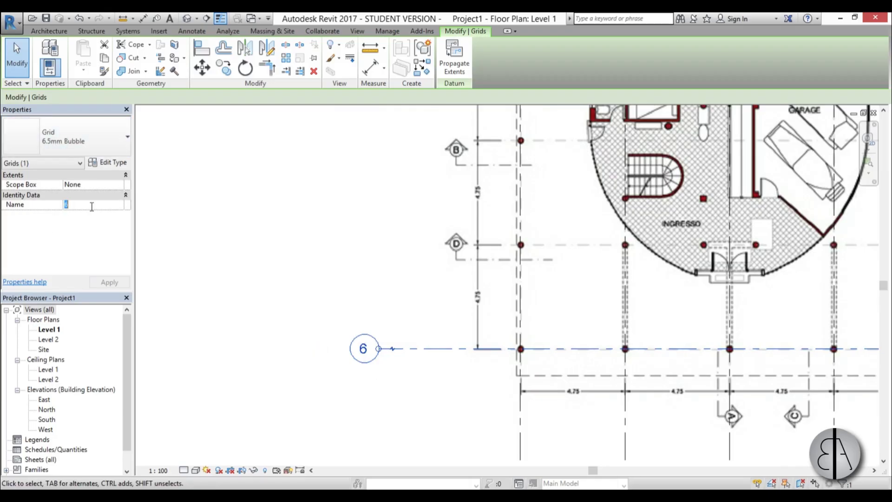
pyautogui.click(339, 282)
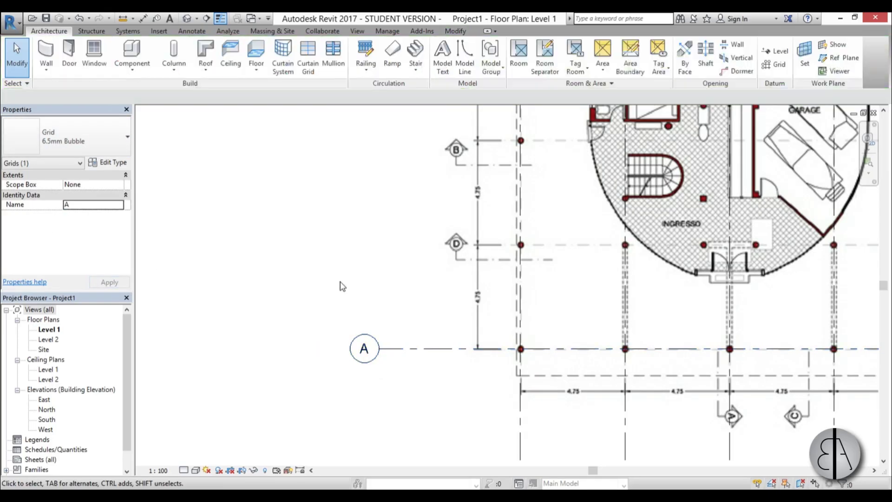
# Step: Create horizontal grid lines B through E, starting from grid A and offsetting each 4.75 m above the previous one
pyautogui.scroll(-2, 387, 325)
pyautogui.moveTo(394, 331); pyautogui.dragTo(377, 344, button='middle')
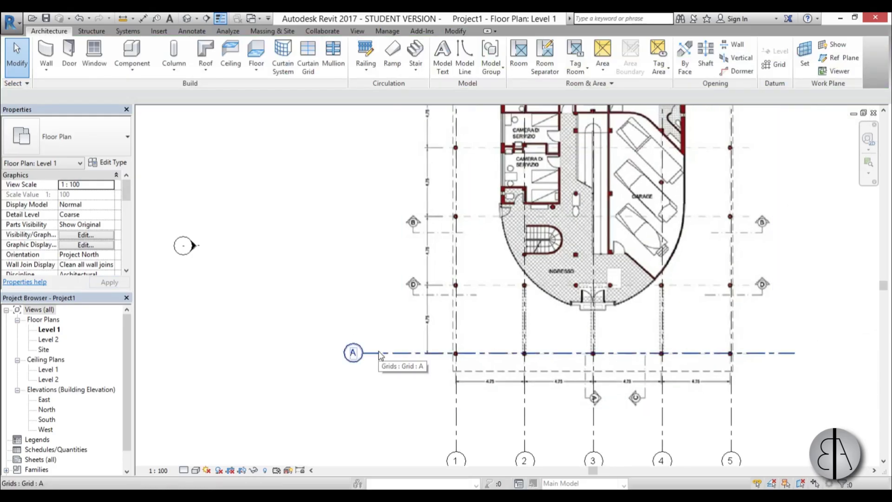
pyautogui.click(380, 355)
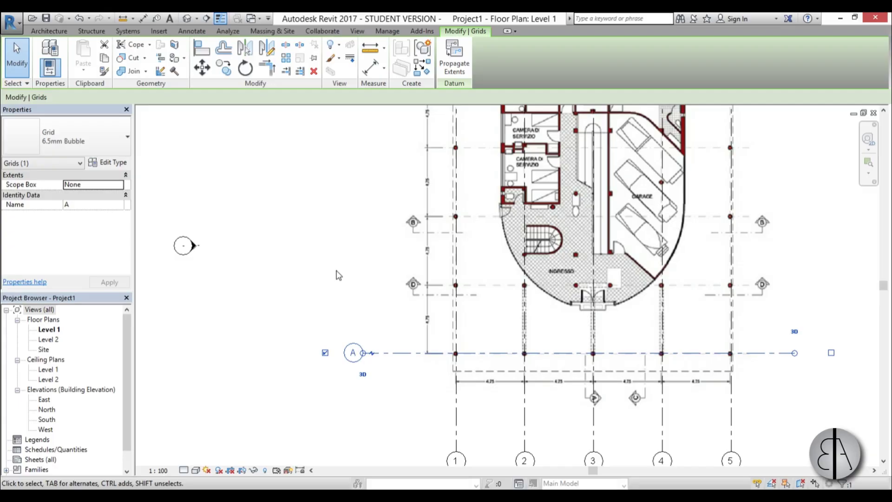
pyautogui.press('c')
pyautogui.press('s')
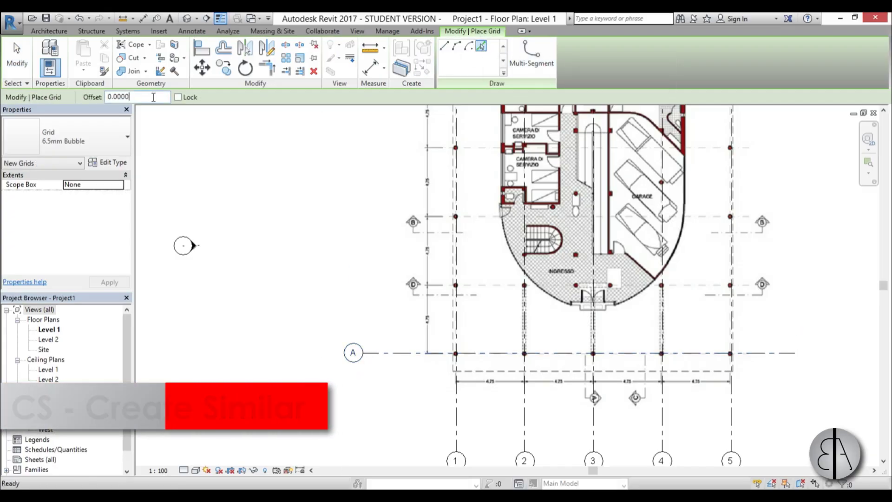
pyautogui.moveTo(134, 97); pyautogui.dragTo(71, 97)
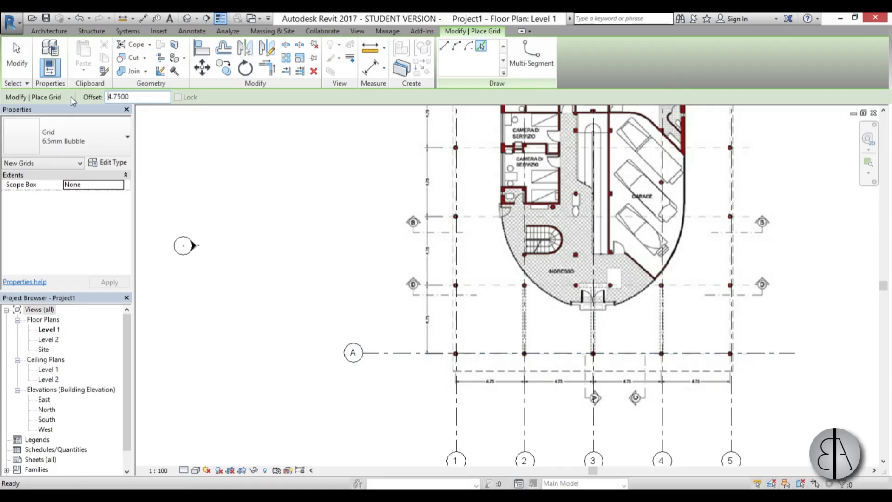
pyautogui.click(390, 356)
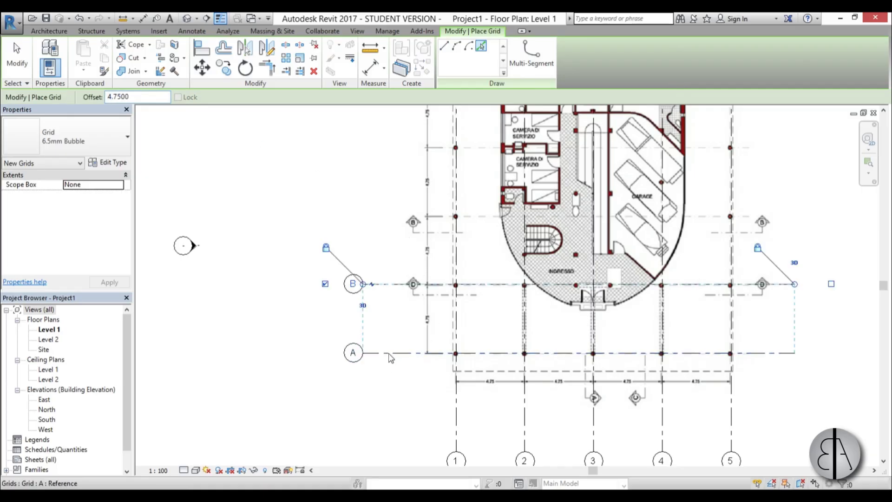
pyautogui.click(390, 283)
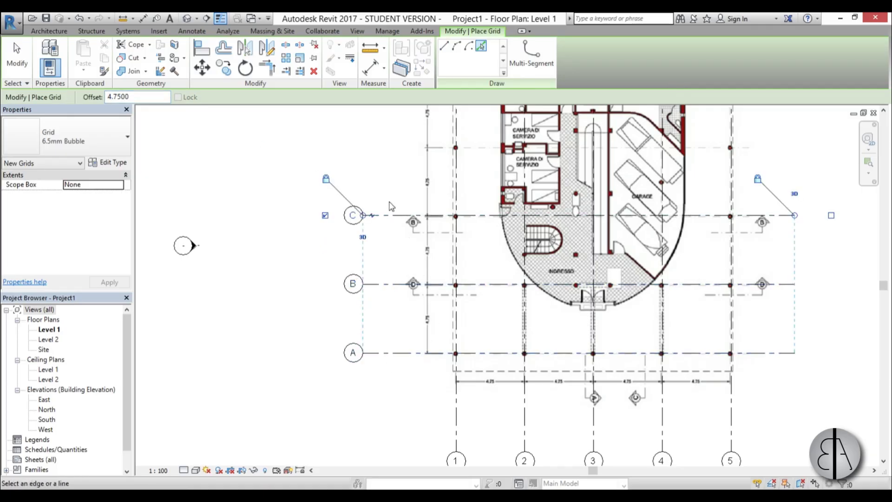
pyautogui.click(393, 213)
pyautogui.moveTo(392, 180); pyautogui.dragTo(367, 268, button='middle')
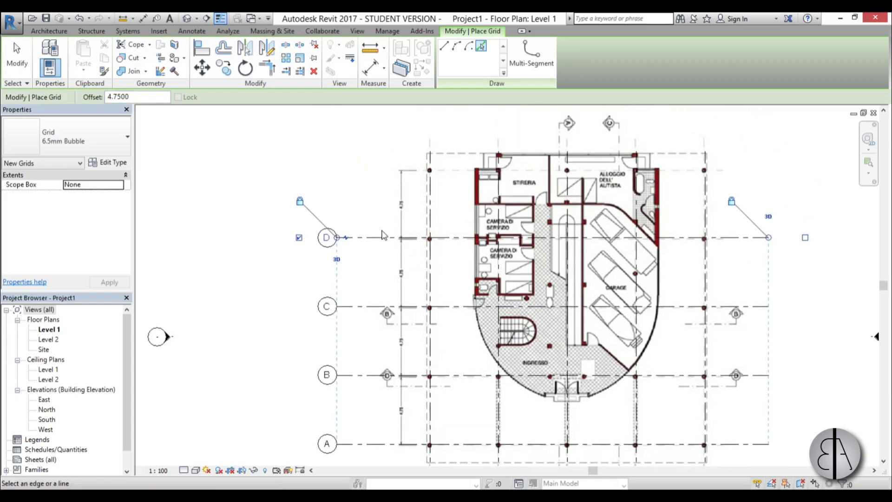
pyautogui.press('Escape')
pyautogui.press('Escape')
# Step: Check how the grid lines line up with the plan's columns along grid 1 at both grid E and grid A
pyautogui.scroll(8, 431, 242)
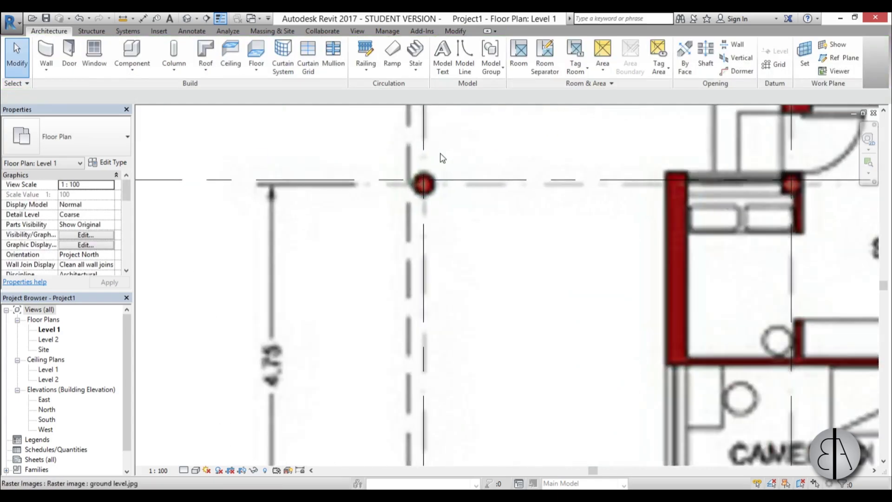
pyautogui.scroll(-8, 407, 135)
pyautogui.scroll(8, 432, 370)
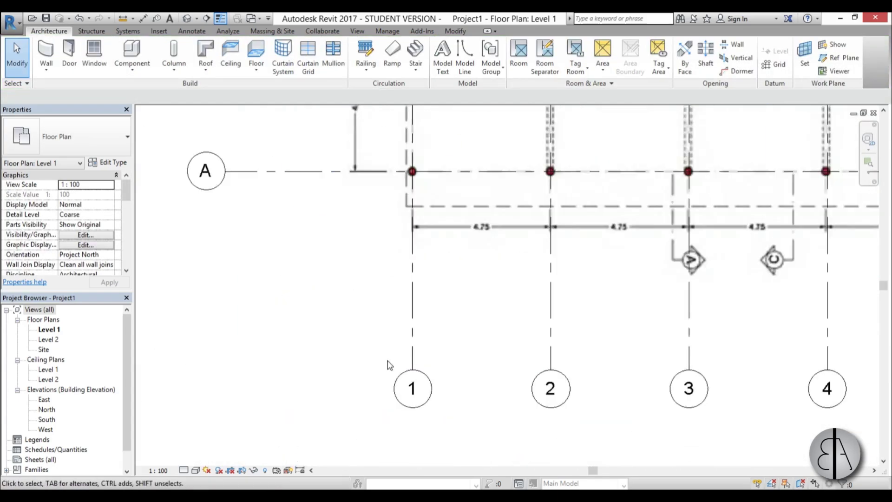
pyautogui.scroll(1, 418, 169)
pyautogui.click(478, 216)
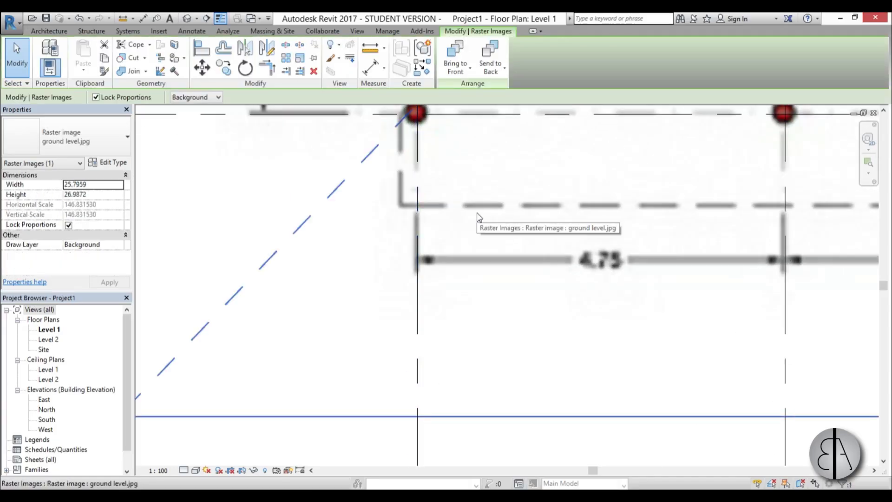
pyautogui.scroll(-8, 479, 216)
pyautogui.press('Escape')
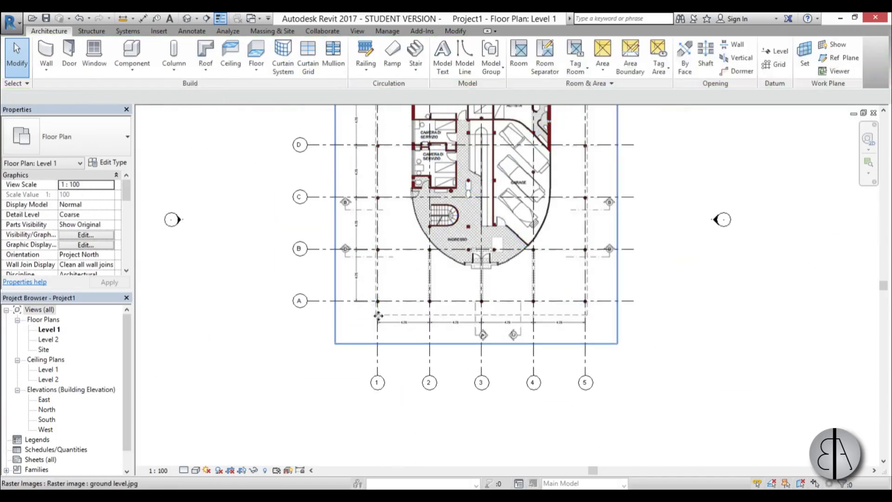
pyautogui.moveTo(293, 223); pyautogui.dragTo(299, 293, button='middle')
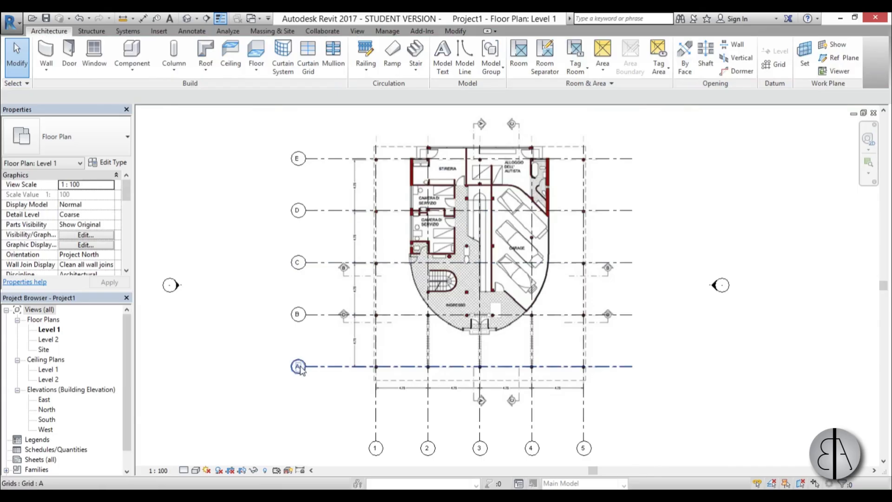
# Step: Extend the upper ends of the vertical grid lines 1 to 5 together so they reach well beyond the plan
pyautogui.scroll(-1, 273, 264)
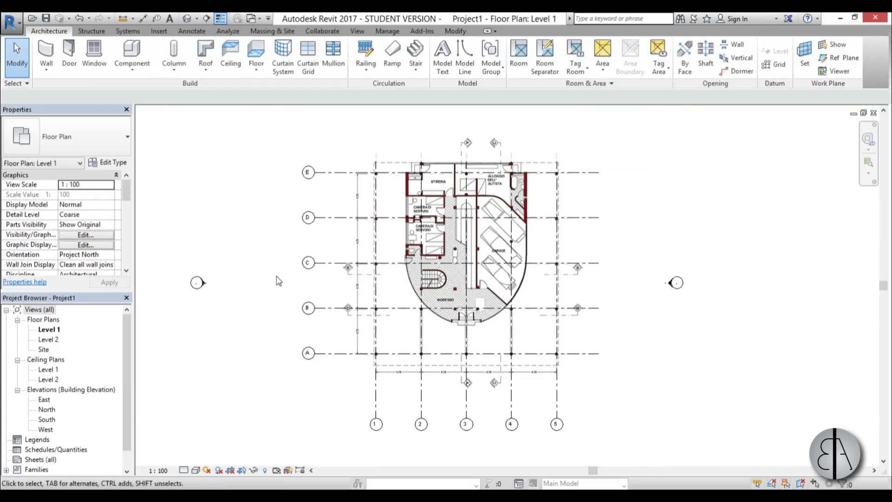
pyautogui.moveTo(277, 280); pyautogui.dragTo(275, 270, button='middle')
pyautogui.click(553, 413)
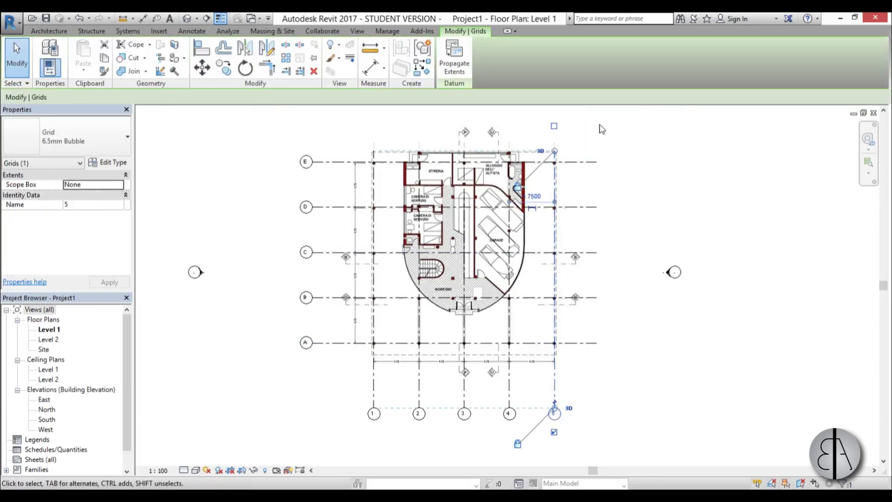
pyautogui.moveTo(554, 151); pyautogui.dragTo(576, 119)
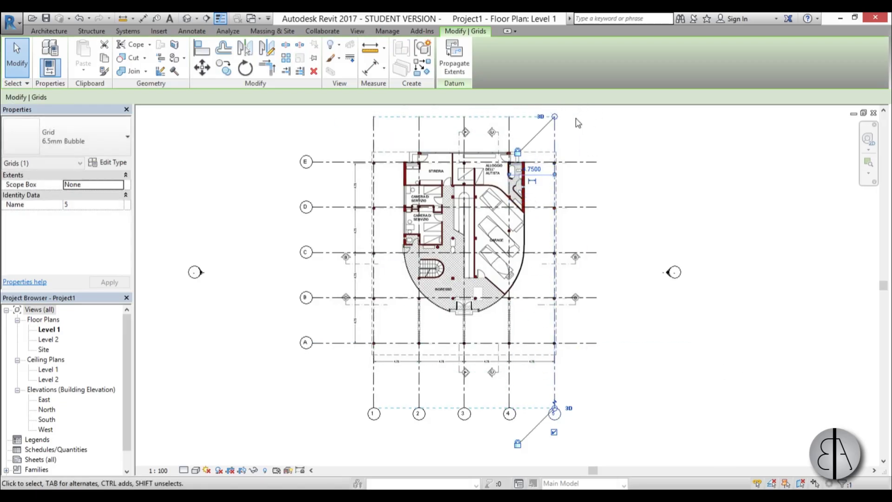
pyautogui.click(635, 205)
pyautogui.scroll(-2, 607, 258)
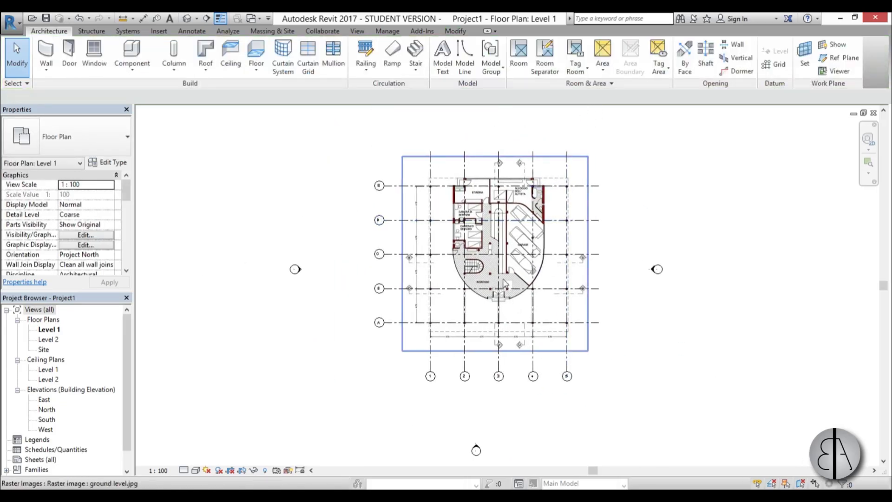
# Step: Open the East elevation and extend the level head ends of Level 1 and Level 2 past grid E
pyautogui.scroll(1, 505, 283)
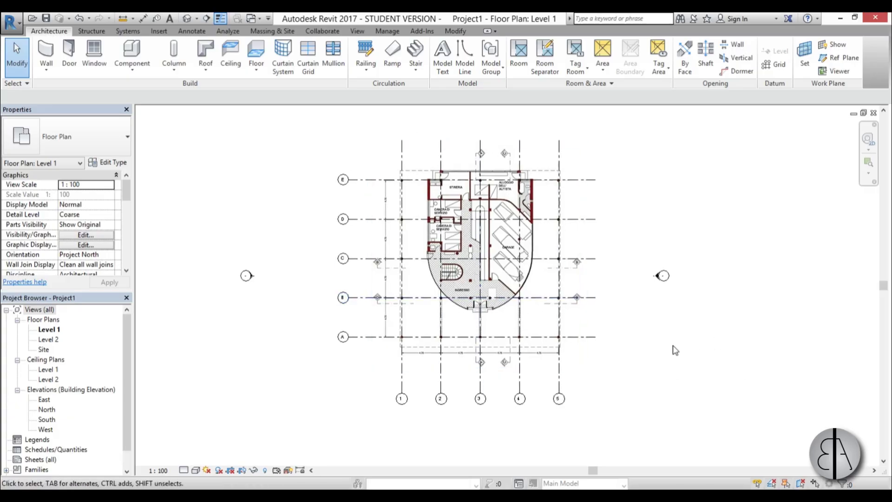
pyautogui.doubleClick(656, 278)
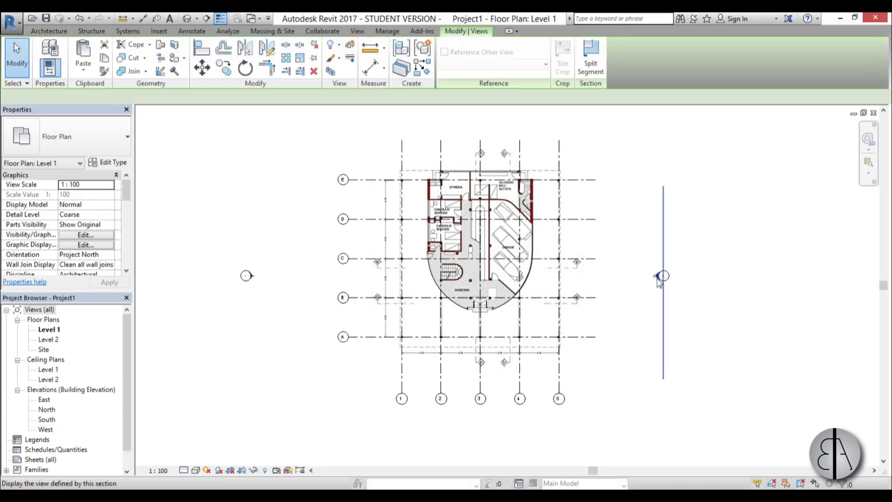
pyautogui.scroll(-2, 443, 312)
pyautogui.moveTo(443, 312); pyautogui.dragTo(413, 282, button='middle')
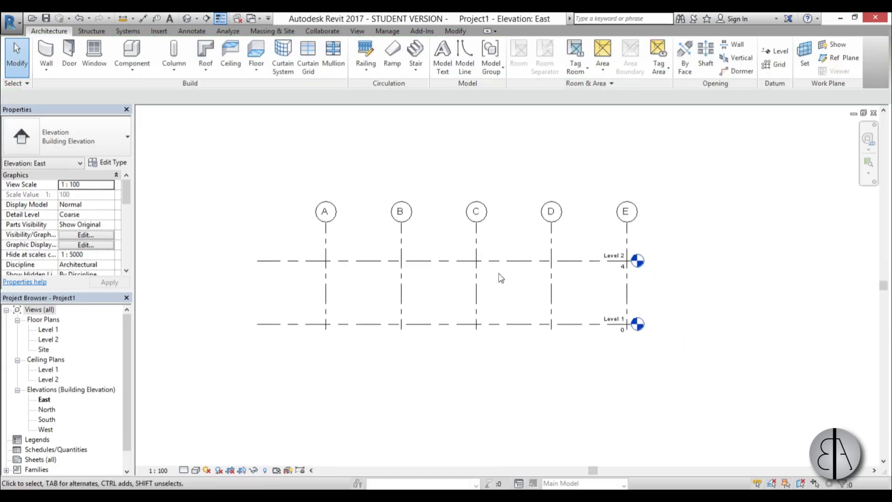
pyautogui.click(504, 261)
pyautogui.moveTo(633, 267); pyautogui.dragTo(736, 261)
pyautogui.click(441, 284)
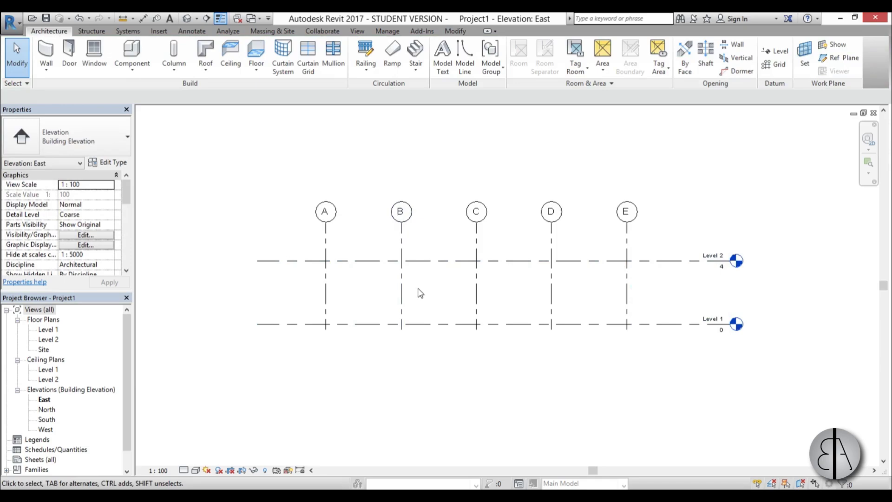
# Step: Import the "east elevation" image from the Desktop and place it centred over the grid and level lines
pyautogui.scroll(-1, 420, 292)
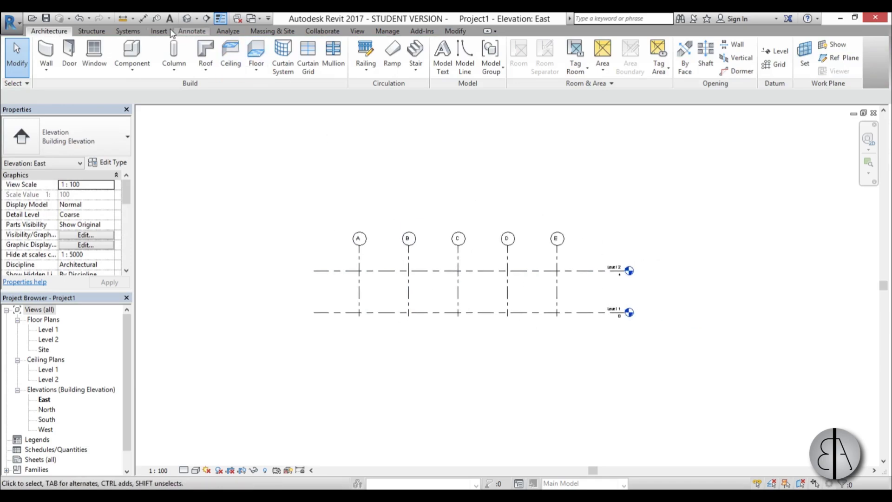
pyautogui.click(159, 31)
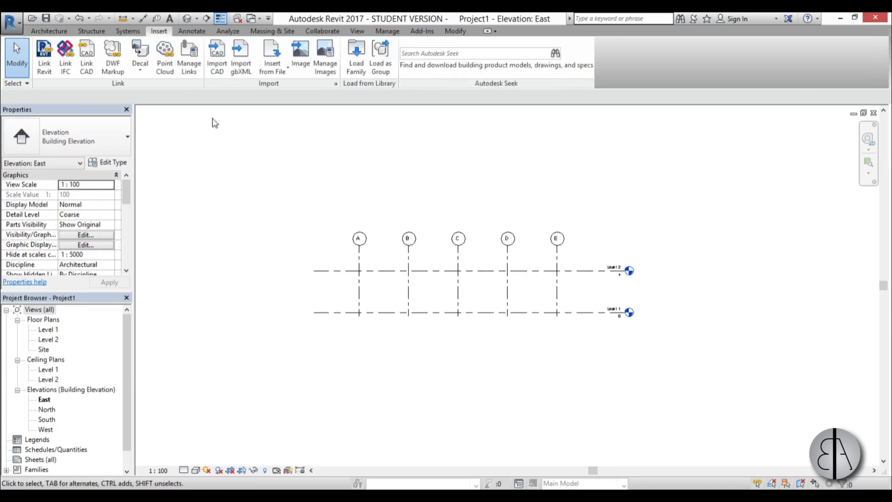
pyautogui.click(304, 68)
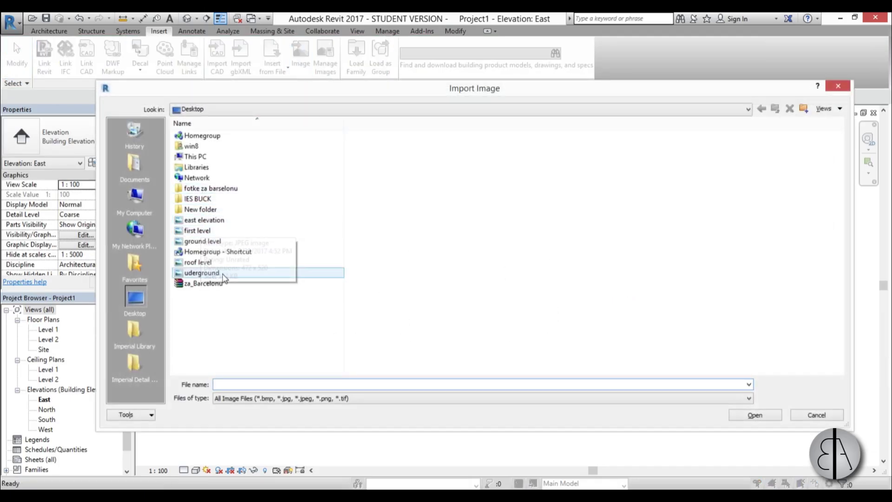
pyautogui.click(218, 223)
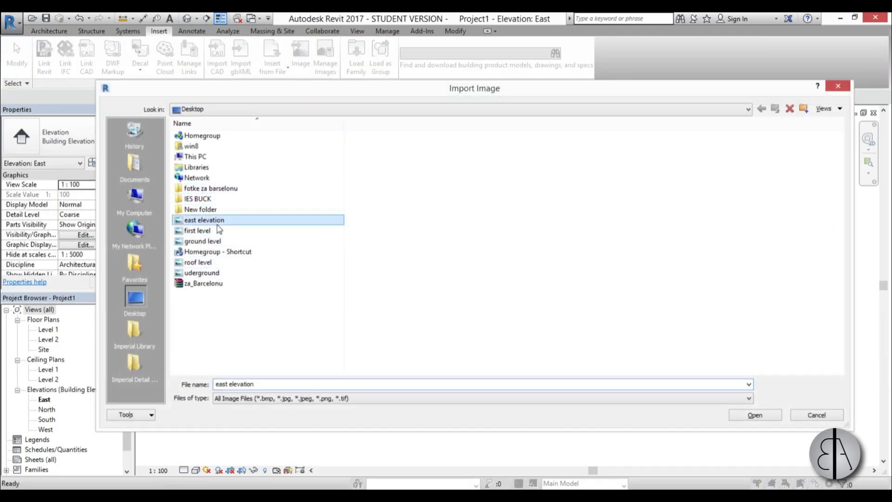
pyautogui.click(766, 420)
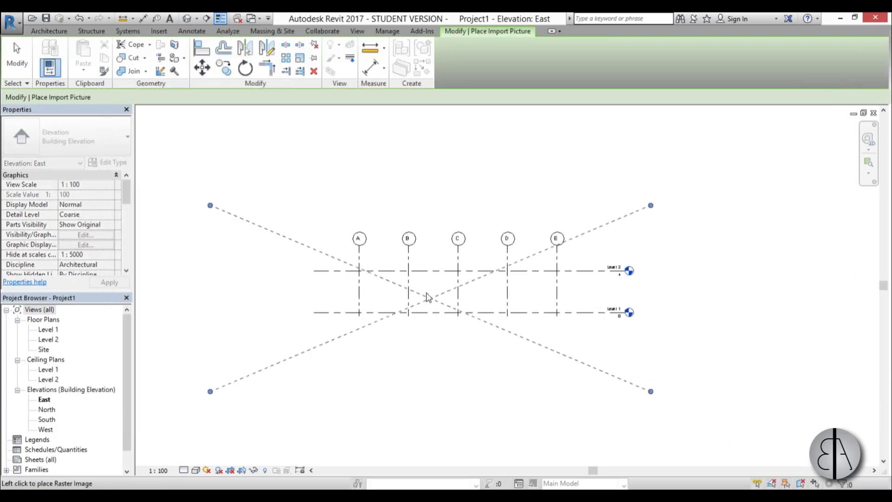
pyautogui.click(450, 289)
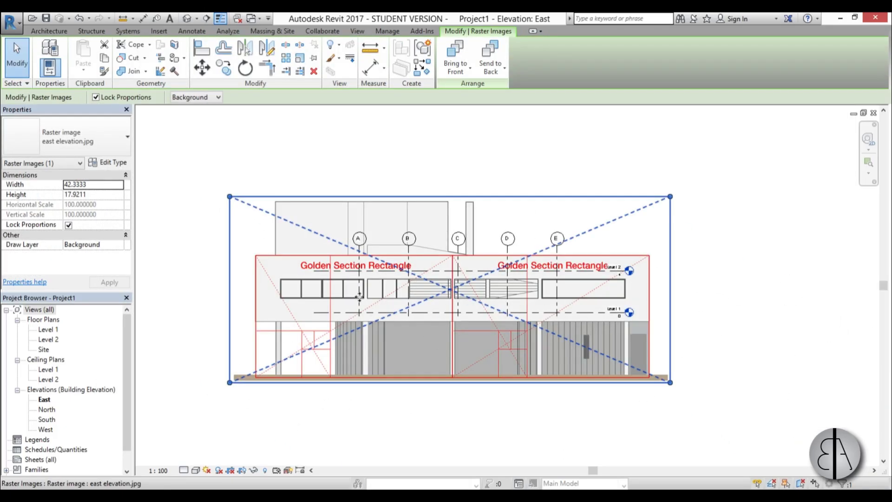
# Step: Move the east elevation image down and left so its first column is centred on grid A
pyautogui.scroll(6, 359, 297)
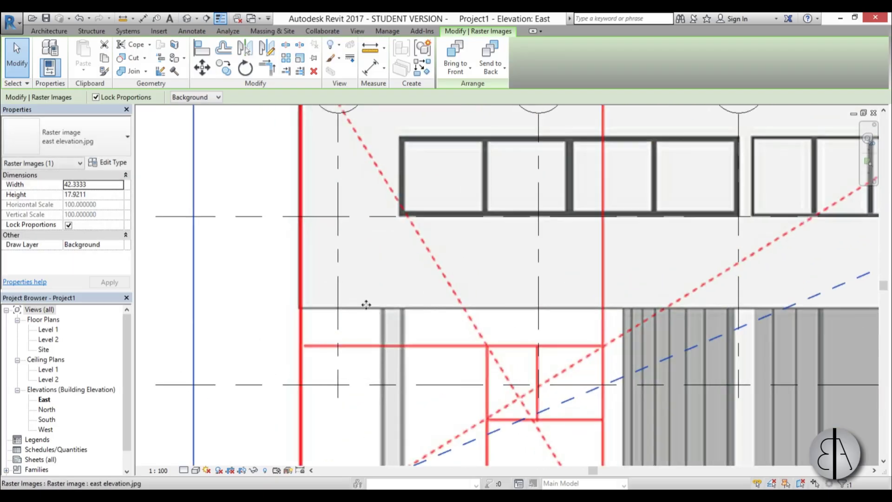
pyautogui.moveTo(417, 315); pyautogui.dragTo(374, 249)
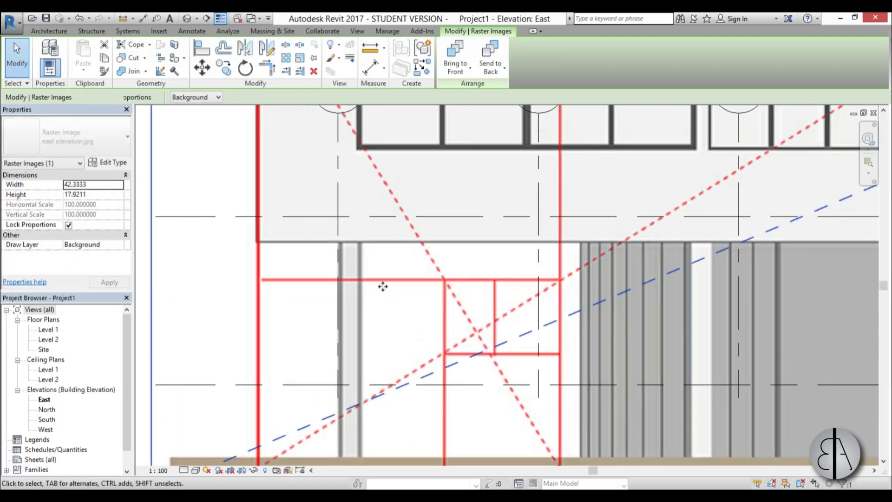
pyautogui.press('Left')
pyautogui.press('Left')
pyautogui.press('Left')
pyautogui.press('Left')
pyautogui.press('Left')
pyautogui.press('Left')
pyautogui.press('Left')
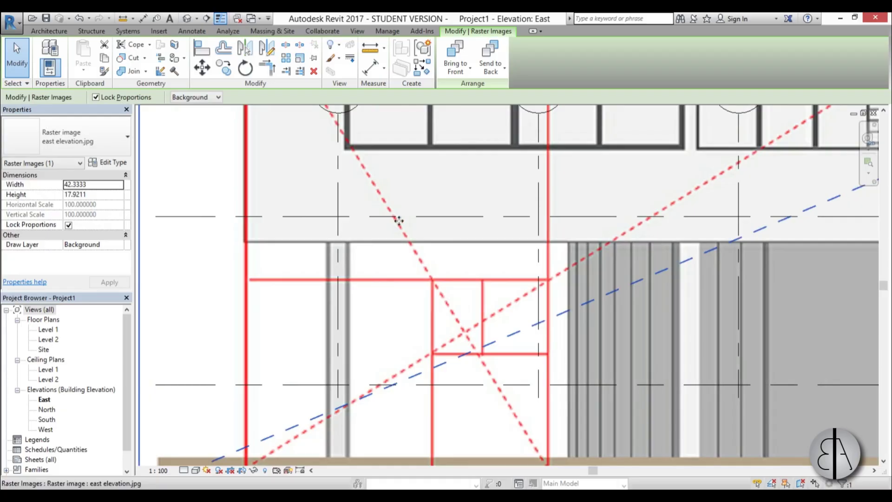
pyautogui.scroll(-8, 331, 415)
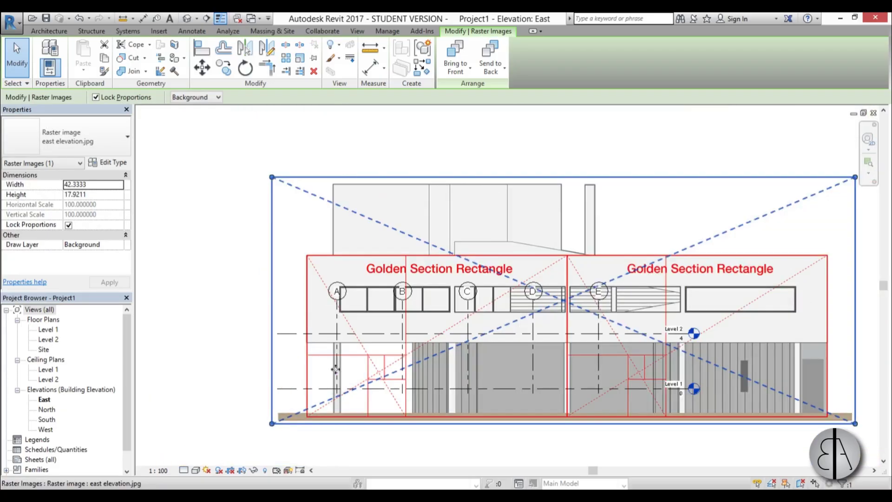
# Step: Scale the east elevation image graphically from grid A so the centre of its last column lands on grid E
pyautogui.scroll(5, 327, 323)
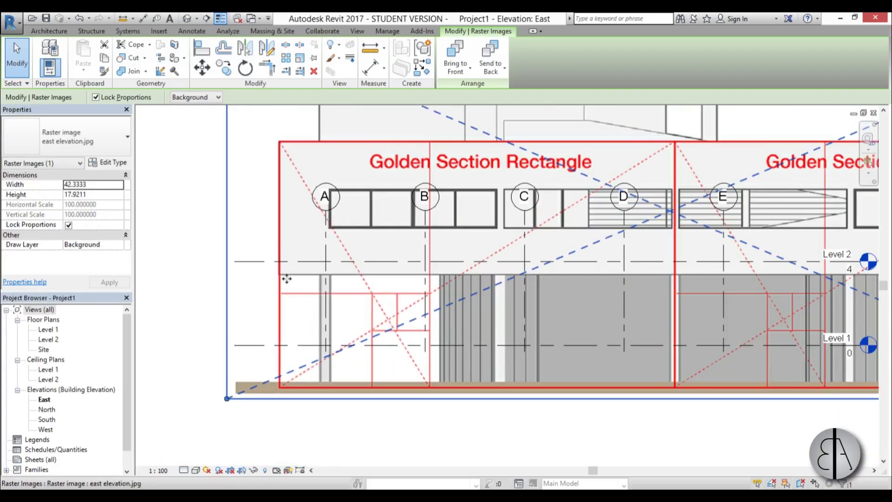
pyautogui.press('r')
pyautogui.press('e')
pyautogui.scroll(3, 326, 305)
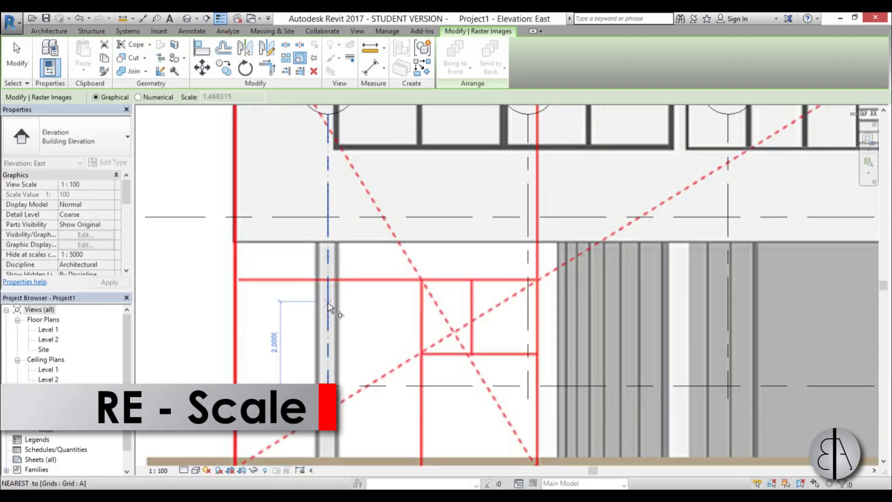
pyautogui.click(327, 302)
pyautogui.scroll(-4, 328, 303)
pyautogui.moveTo(658, 306); pyautogui.dragTo(389, 305, button='middle')
pyautogui.scroll(6, 539, 301)
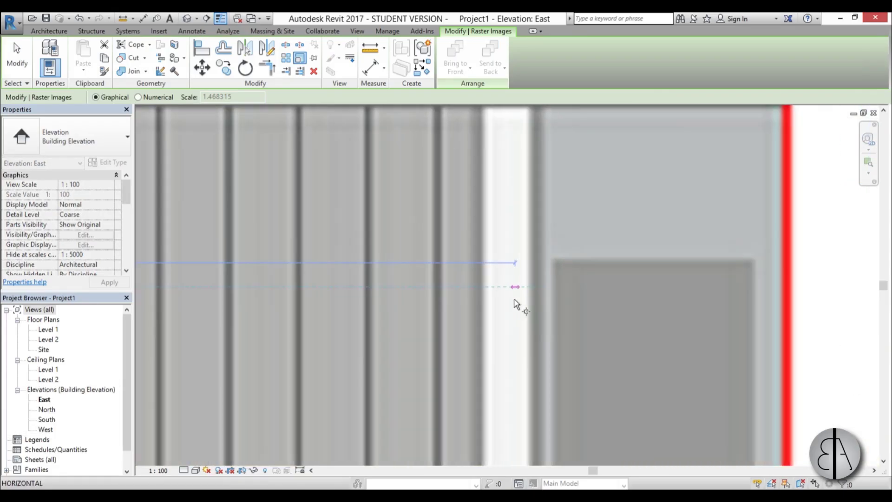
pyautogui.scroll(-3, 510, 306)
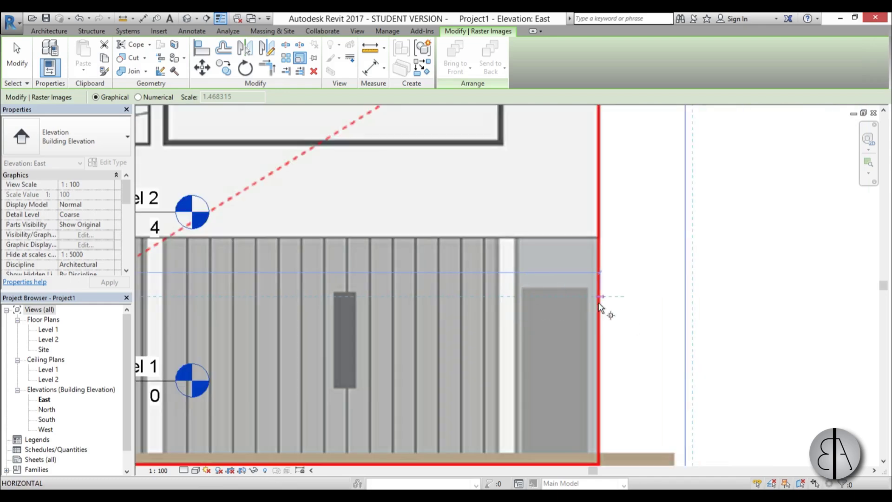
pyautogui.scroll(4, 519, 302)
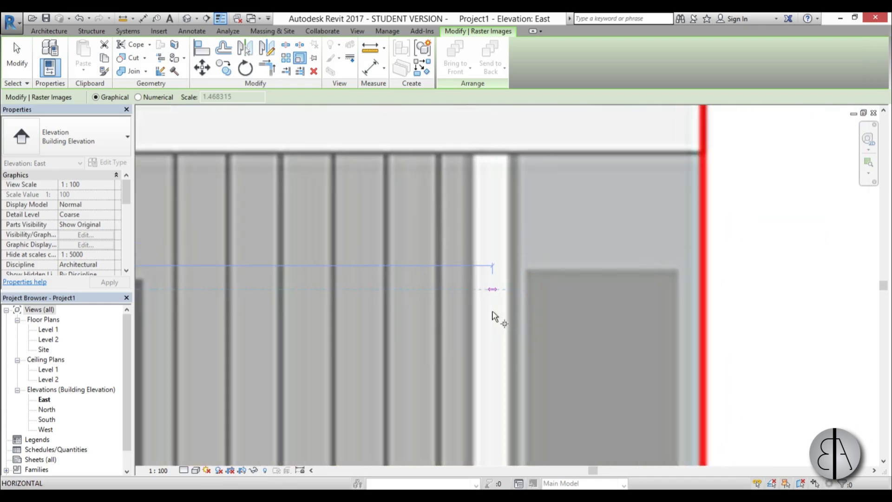
pyautogui.scroll(-4, 493, 316)
pyautogui.moveTo(467, 311); pyautogui.dragTo(662, 309, button='middle')
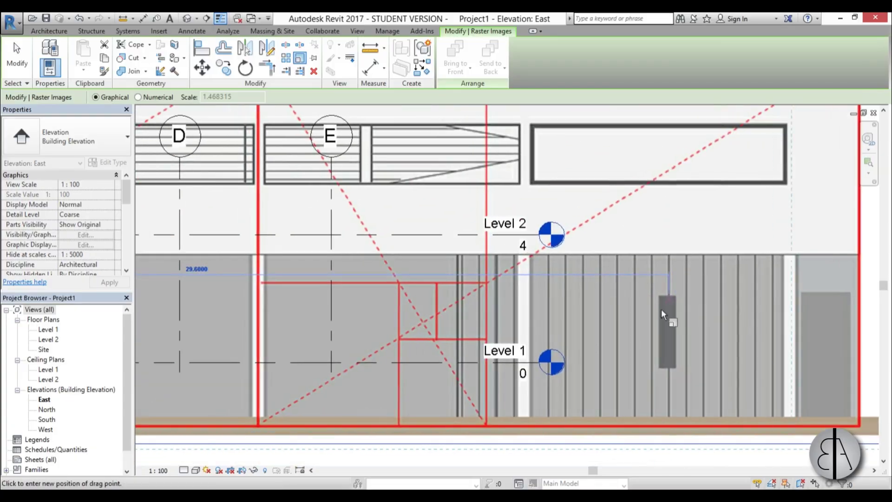
pyautogui.click(330, 317)
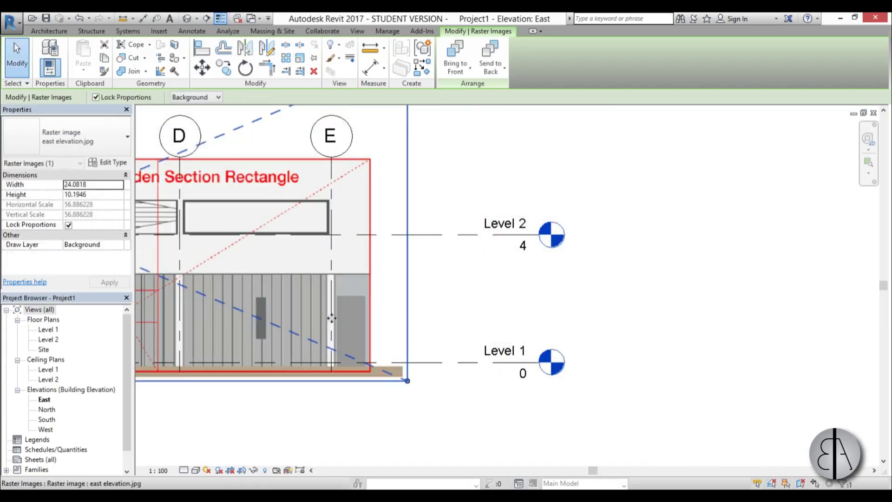
# Step: Check the columns of the scaled east elevation image against grid lines A to E
pyautogui.scroll(-3, 365, 322)
pyautogui.moveTo(388, 334); pyautogui.dragTo(803, 329, button='middle')
pyautogui.click(556, 360)
pyautogui.scroll(5, 556, 320)
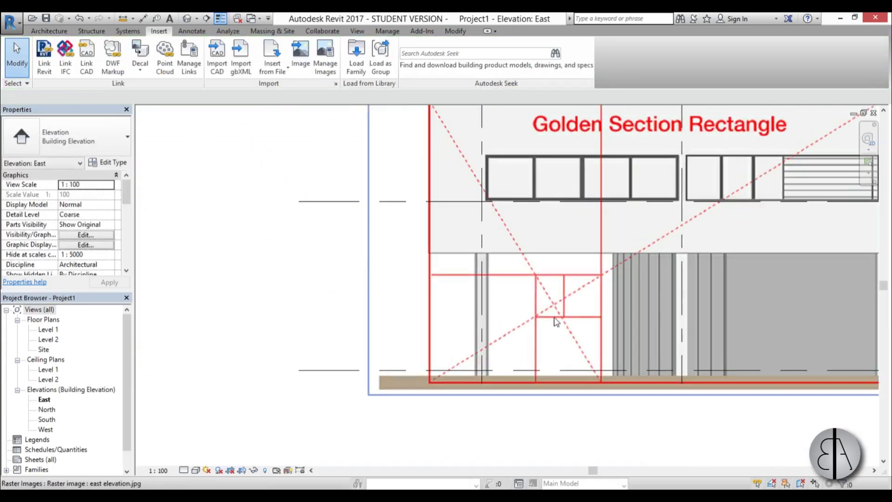
pyautogui.scroll(-2, 568, 314)
pyautogui.moveTo(567, 314); pyautogui.dragTo(333, 324, button='middle')
pyautogui.scroll(-2, 334, 324)
pyautogui.scroll(2, 721, 288)
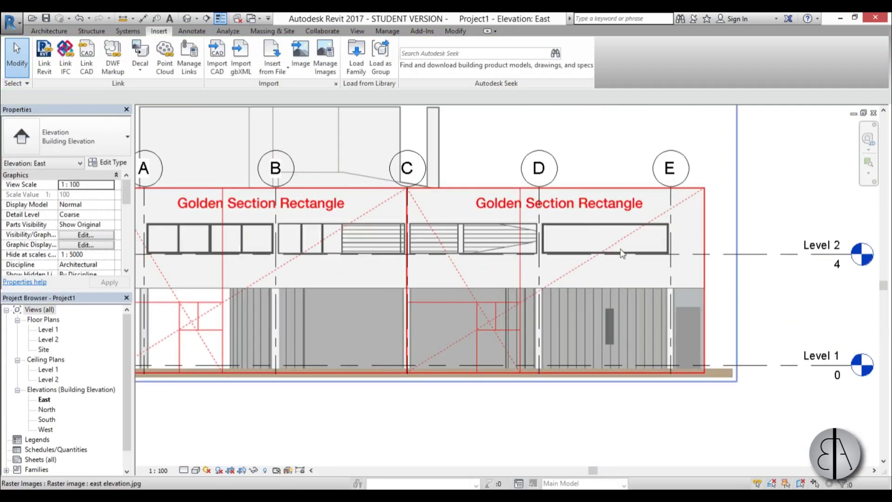
# Step: Extend grid lines A to E together so they run well above the roof and well below the ground
pyautogui.scroll(-2, 641, 334)
pyautogui.click(491, 262)
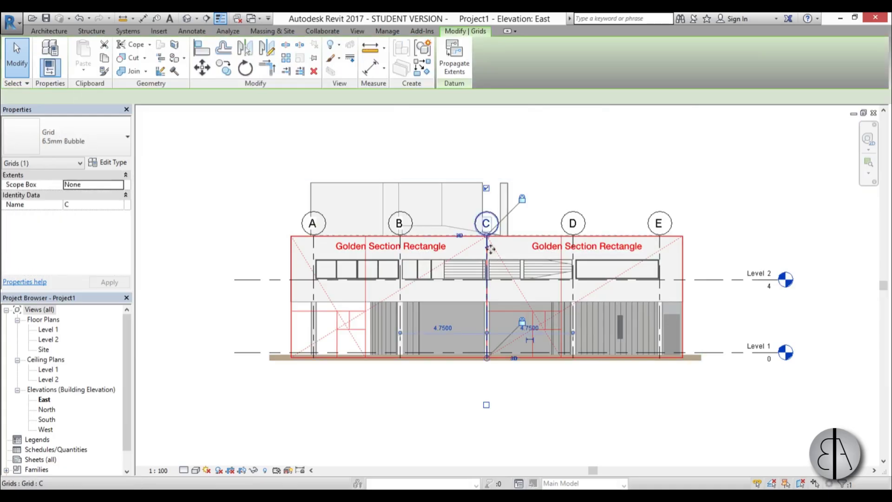
pyautogui.moveTo(486, 236); pyautogui.dragTo(487, 131)
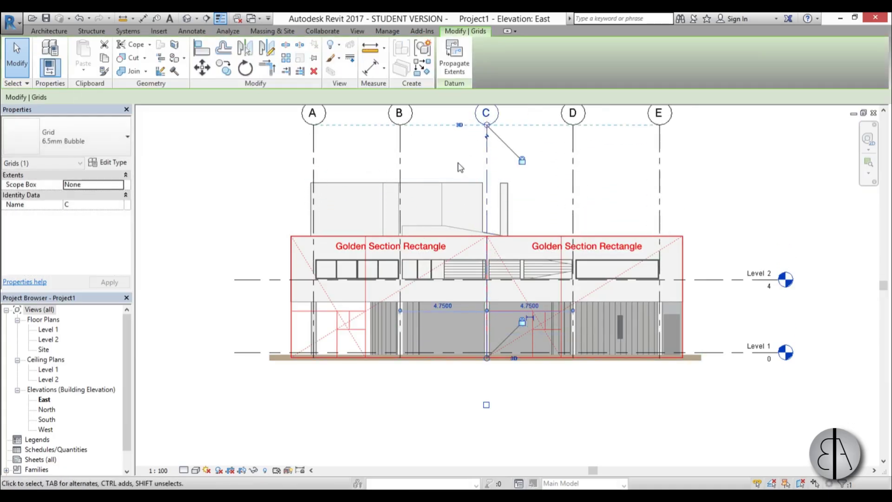
pyautogui.scroll(-2, 454, 167)
pyautogui.moveTo(476, 291); pyautogui.dragTo(475, 387)
pyautogui.click(397, 330)
# Step: Nudge the east elevation image up until the top of its ground strip lines up with Level 1
pyautogui.scroll(5, 617, 279)
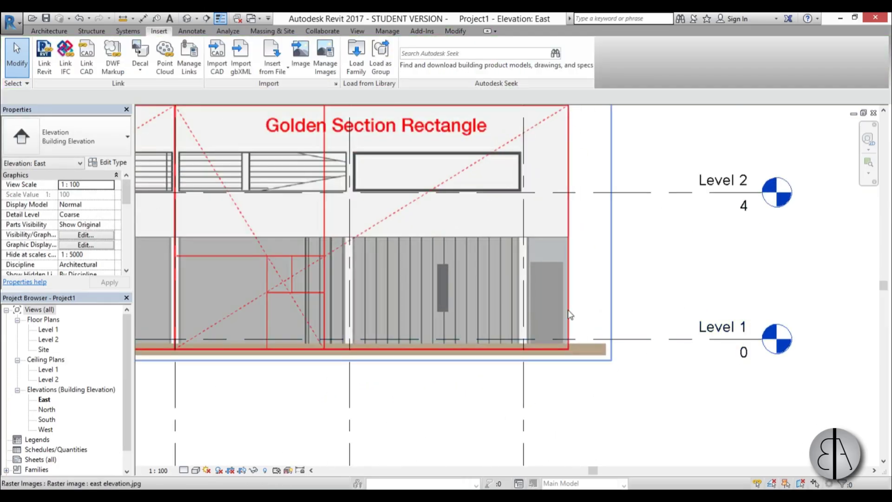
pyautogui.click(599, 354)
pyautogui.press('Up')
pyautogui.press('Up')
pyautogui.press('Up')
pyautogui.press('Up')
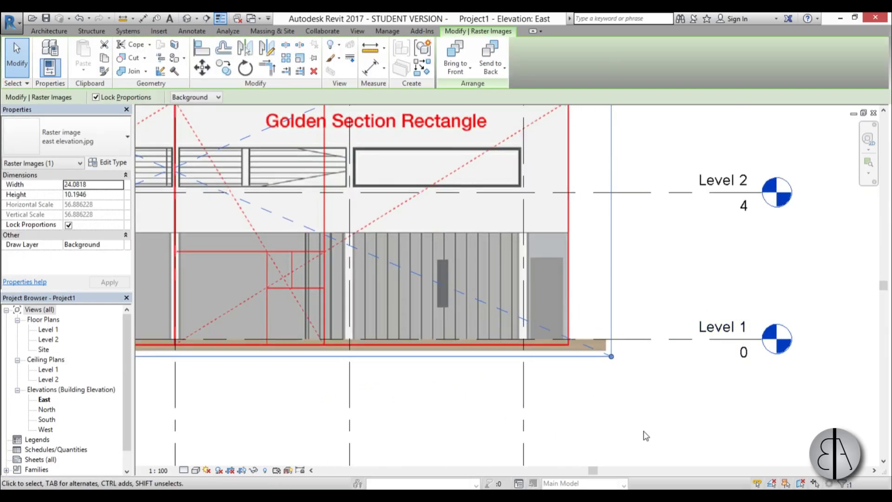
pyautogui.click(644, 436)
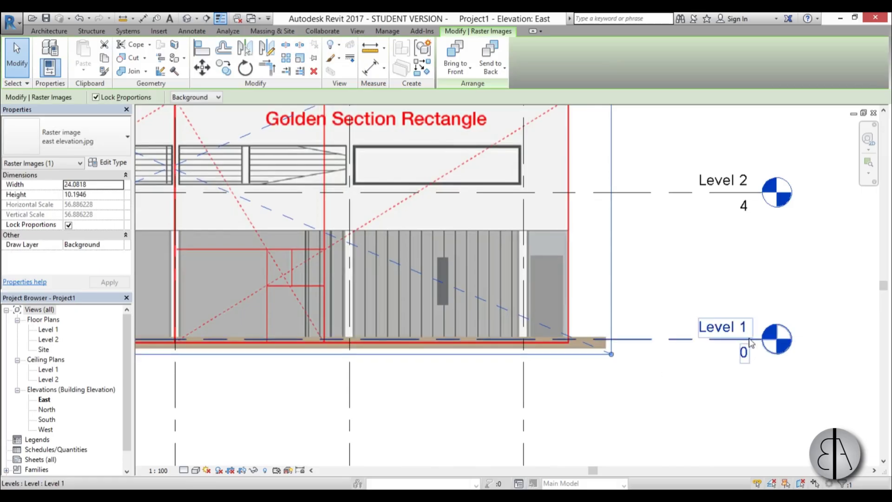
# Step: Rename Level 1 to "ground level" and rename its corresponding views as well
pyautogui.scroll(-4, 597, 335)
pyautogui.click(645, 338)
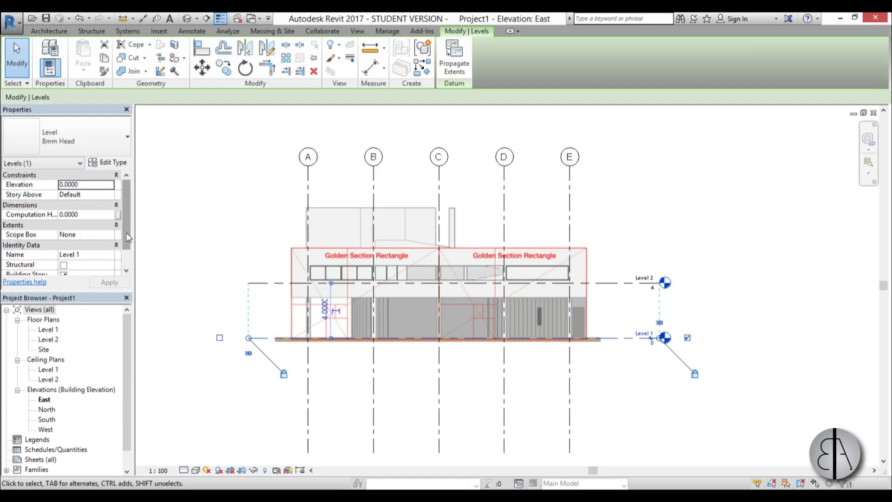
pyautogui.scroll(-1, 125, 244)
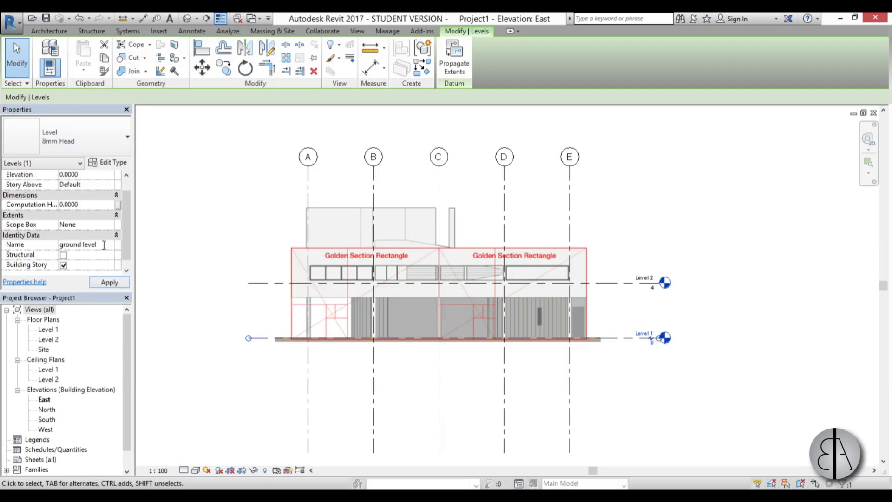
pyautogui.click(111, 282)
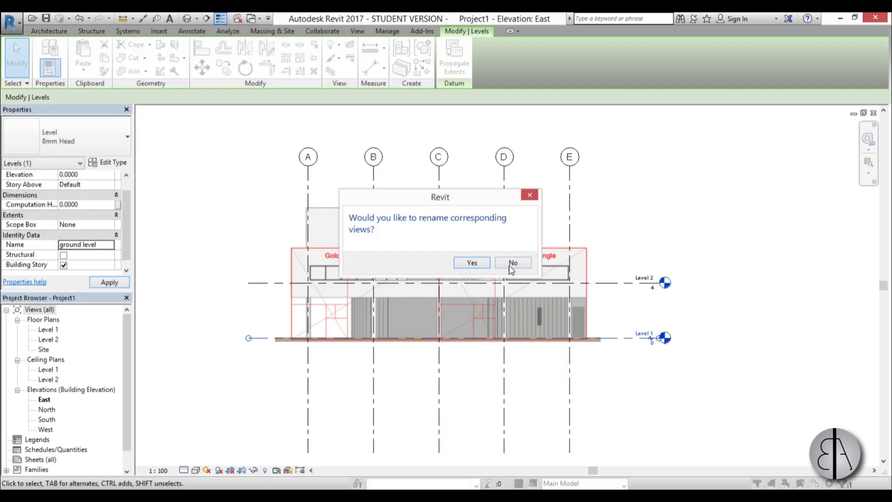
pyautogui.click(472, 262)
# Step: Lower Level 2 to an elevation of 3.2 m and compare it with the upper storey's lower edge in the image
pyautogui.click(616, 284)
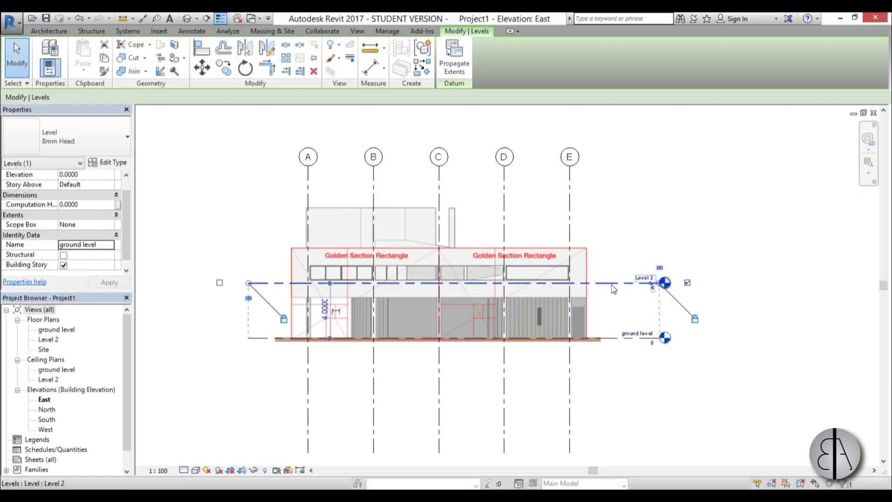
pyautogui.scroll(2, 604, 294)
pyautogui.moveTo(630, 318); pyautogui.dragTo(649, 277, button='middle')
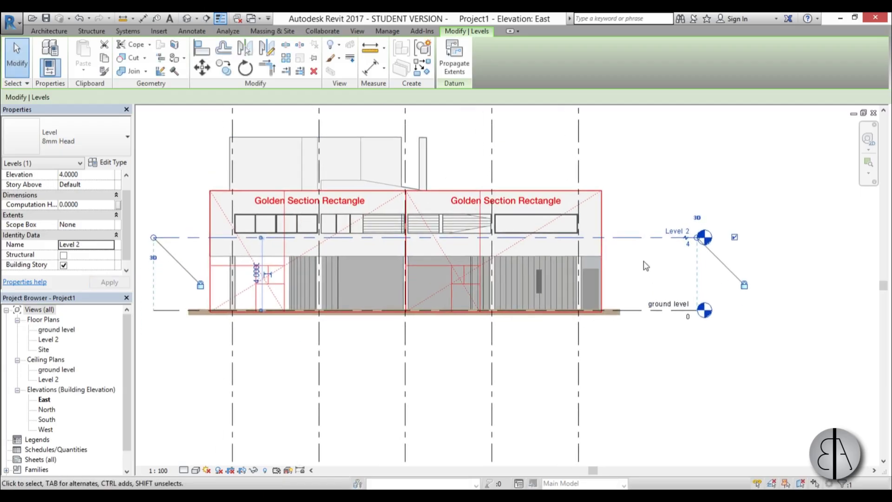
pyautogui.press('Down')
pyautogui.press('Down')
pyautogui.press('Down')
pyautogui.press('Down')
pyautogui.press('Down')
pyautogui.press('Down')
pyautogui.press('Down')
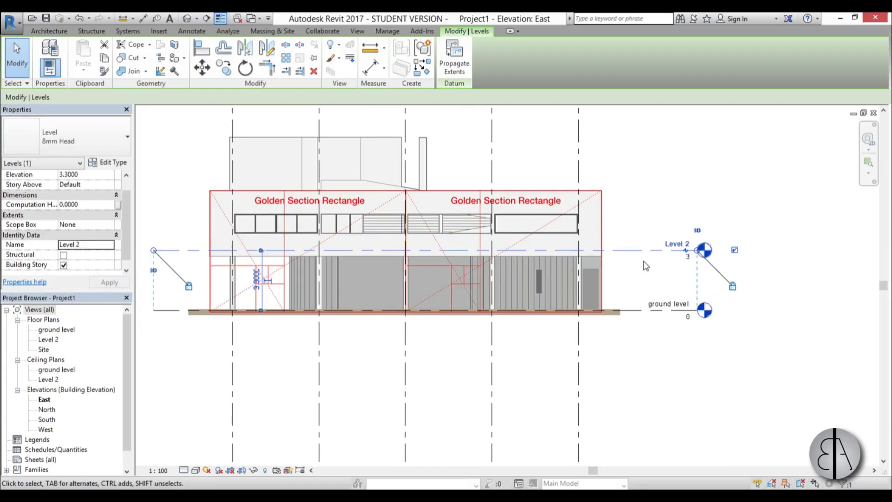
pyautogui.press('Down')
pyautogui.scroll(4, 615, 254)
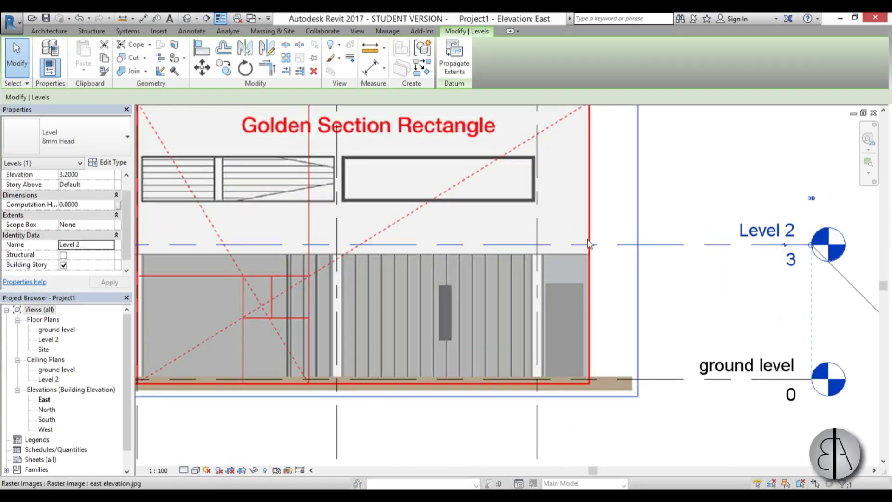
pyautogui.scroll(-3, 590, 260)
pyautogui.moveTo(590, 263); pyautogui.dragTo(692, 266, button='middle')
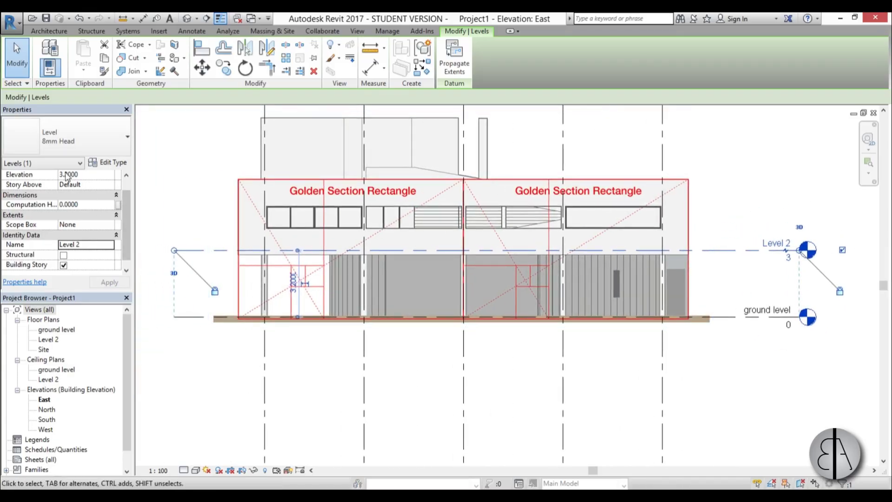
pyautogui.scroll(5, 290, 254)
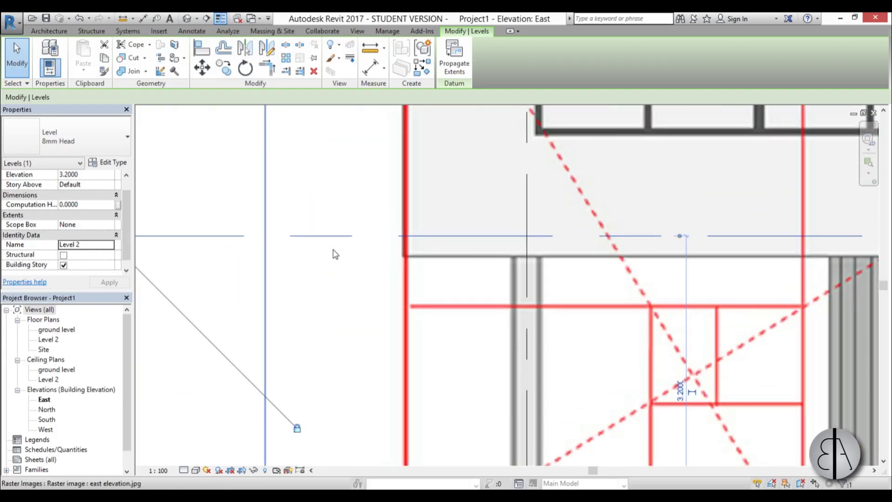
# Step: Lower Level 2 to 3.0 m, in line with the lower edge of the upper storey in the image
pyautogui.press('Down')
pyautogui.press('Down')
pyautogui.press('Down')
pyautogui.press('Down')
pyautogui.press('Down')
pyautogui.press('Down')
pyautogui.press('Down')
pyautogui.press('Down')
pyautogui.press('Down')
pyautogui.press('Down')
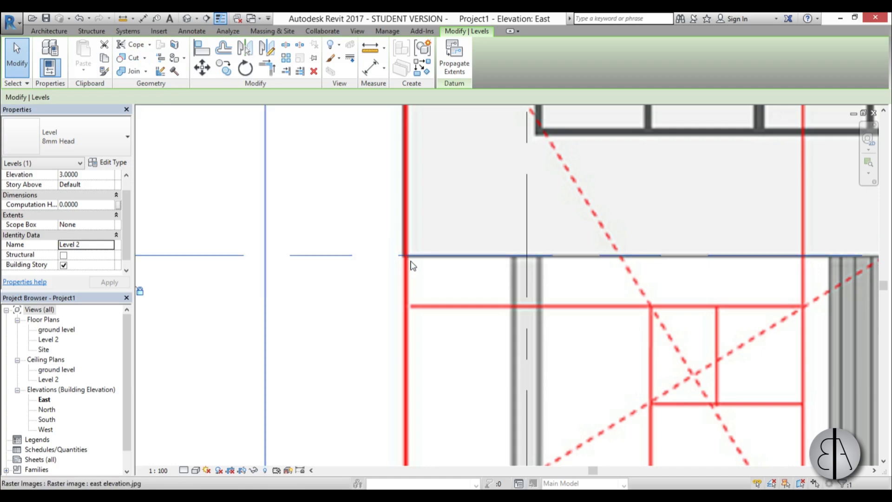
pyautogui.scroll(-3, 408, 269)
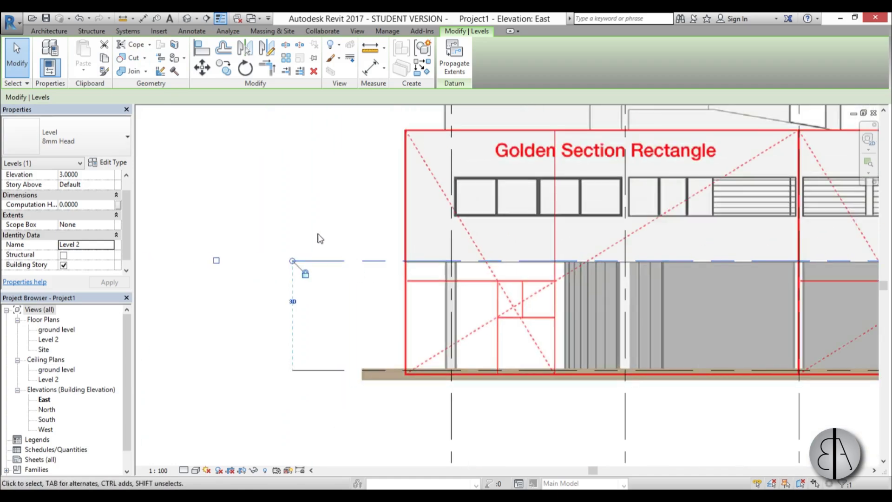
# Step: Raise Level 2 again and set its elevation to exactly 3.2 m
pyautogui.press('Up')
pyautogui.press('Up')
pyautogui.press('Up')
pyautogui.press('Up')
pyautogui.press('Up')
pyautogui.press('Up')
pyautogui.press('Up')
pyautogui.press('Up')
pyautogui.press('Up')
pyautogui.press('Up')
pyautogui.press('Up')
pyautogui.press('Up')
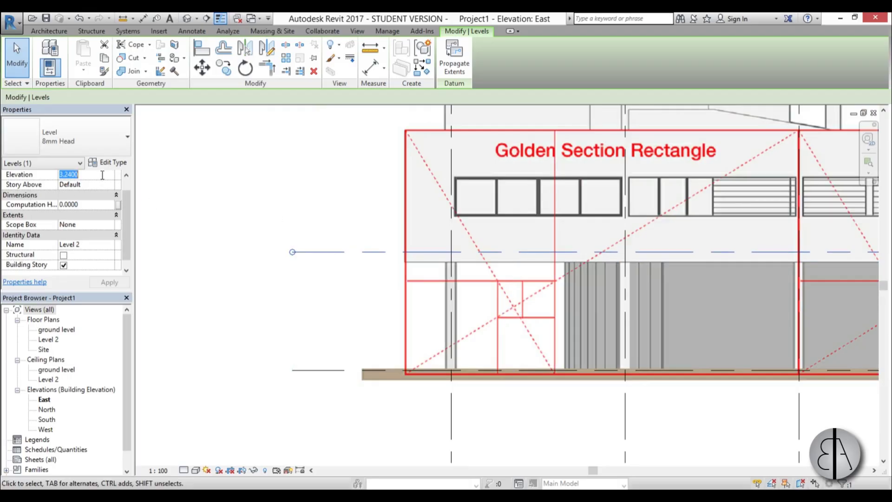
pyautogui.press('Return')
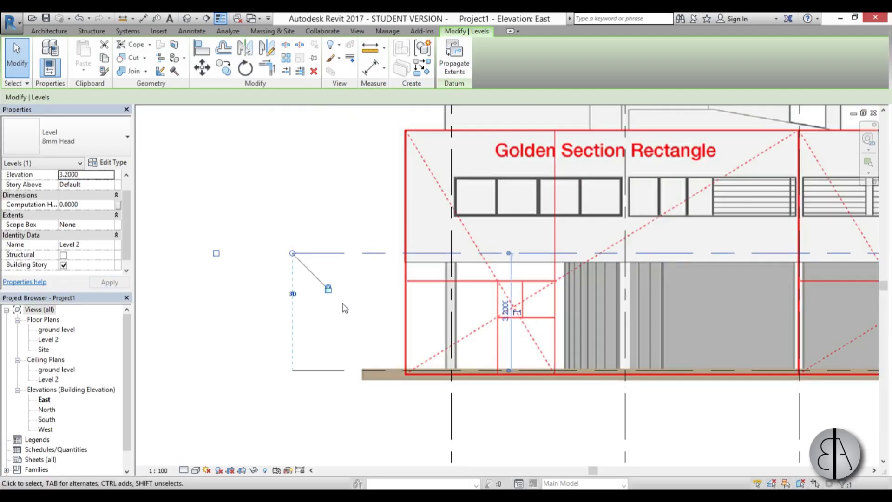
# Step: Create three similar levels by picking lines at a 3.2 m offset: two stacked above Level 2 and one below ground level
pyautogui.scroll(-2, 225, 305)
pyautogui.scroll(1, 225, 304)
pyautogui.scroll(-2, 314, 239)
pyautogui.moveTo(315, 239); pyautogui.dragTo(268, 255, button='middle')
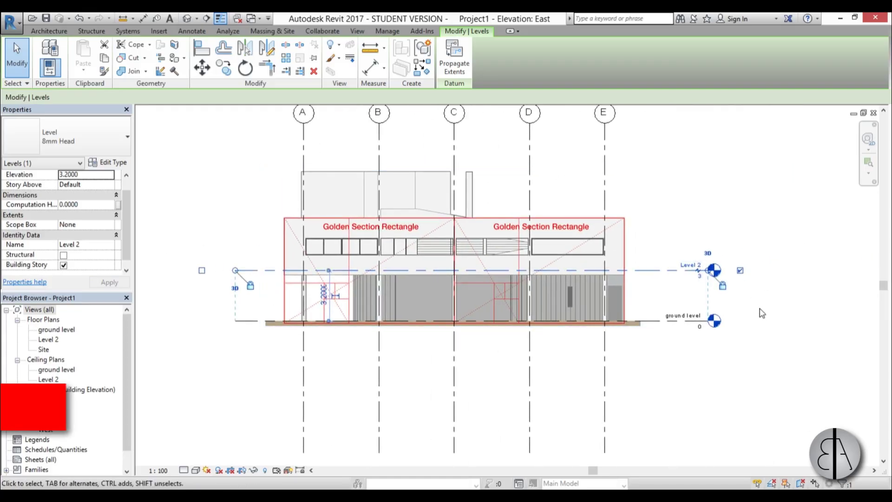
pyautogui.press('c')
pyautogui.press('s')
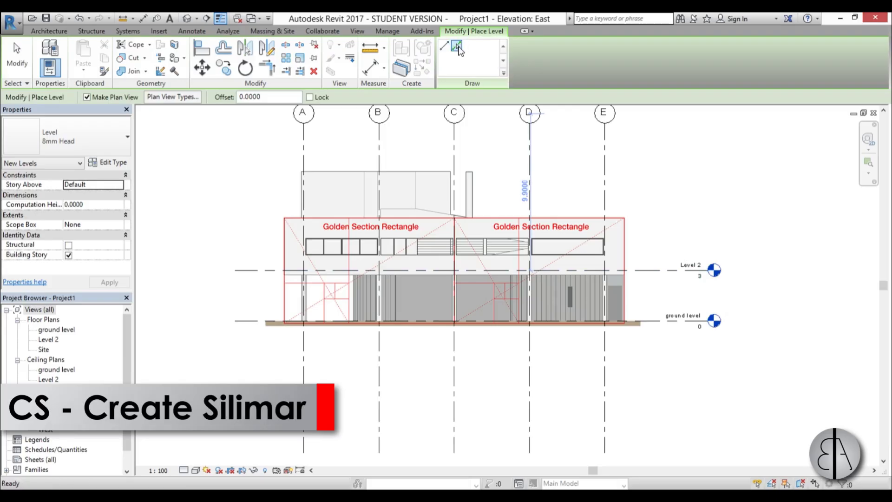
pyautogui.moveTo(262, 98); pyautogui.dragTo(202, 101)
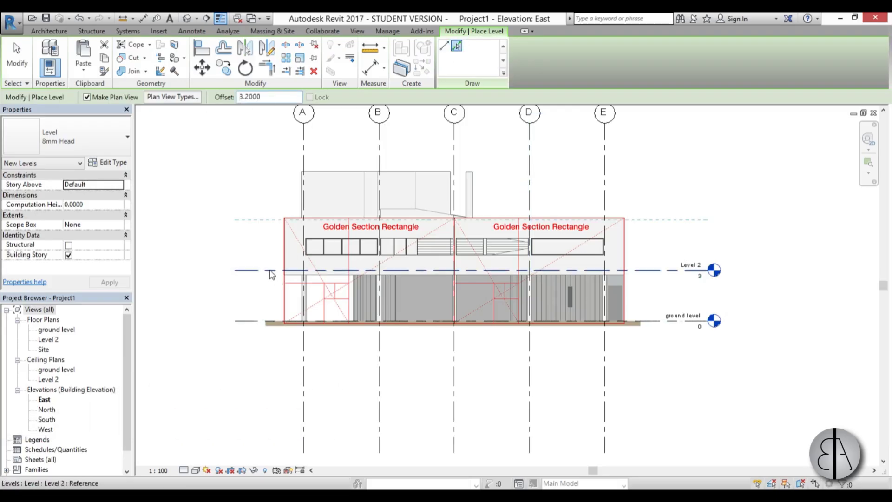
pyautogui.click(254, 271)
pyautogui.click(267, 219)
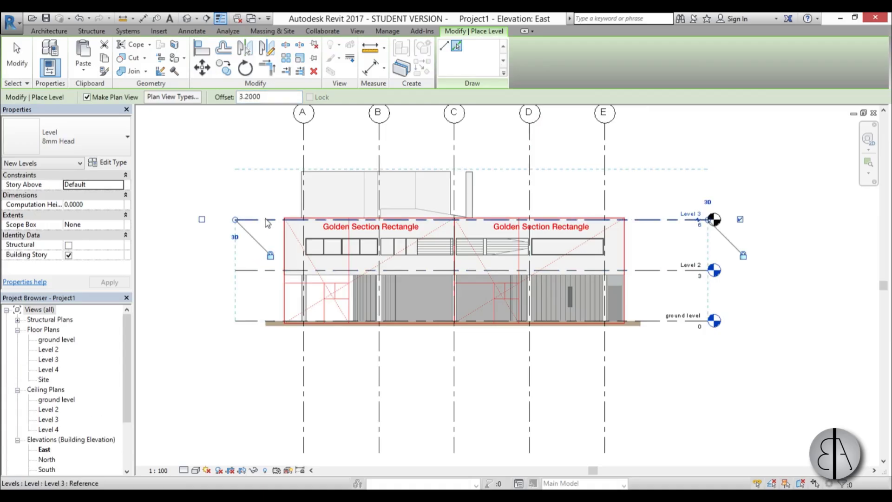
pyautogui.click(248, 324)
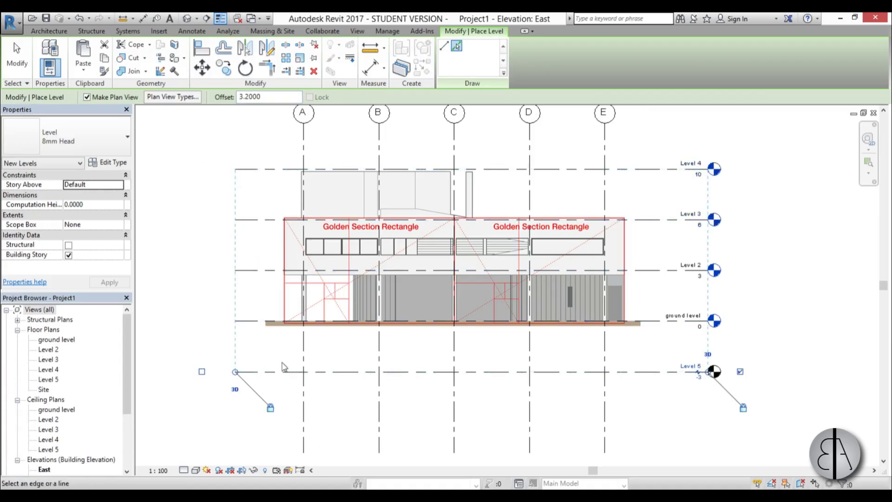
pyautogui.press('Escape')
pyautogui.press('Escape')
# Step: Compare Level 3 with the upper edge of the main volume in the east elevation image
pyautogui.scroll(3, 565, 205)
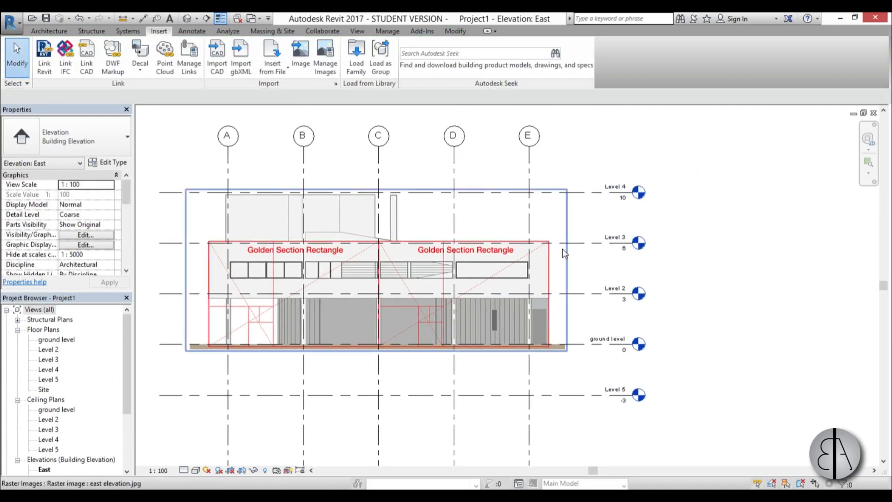
pyautogui.scroll(-1, 689, 246)
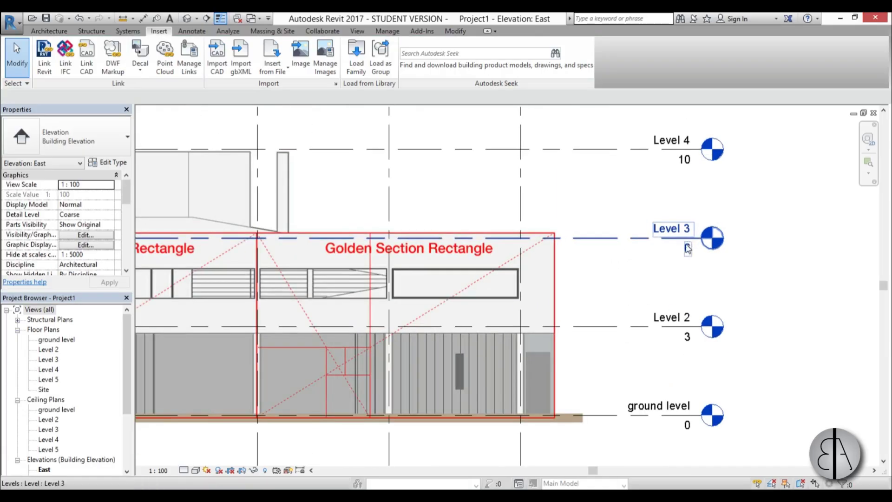
pyautogui.click(687, 246)
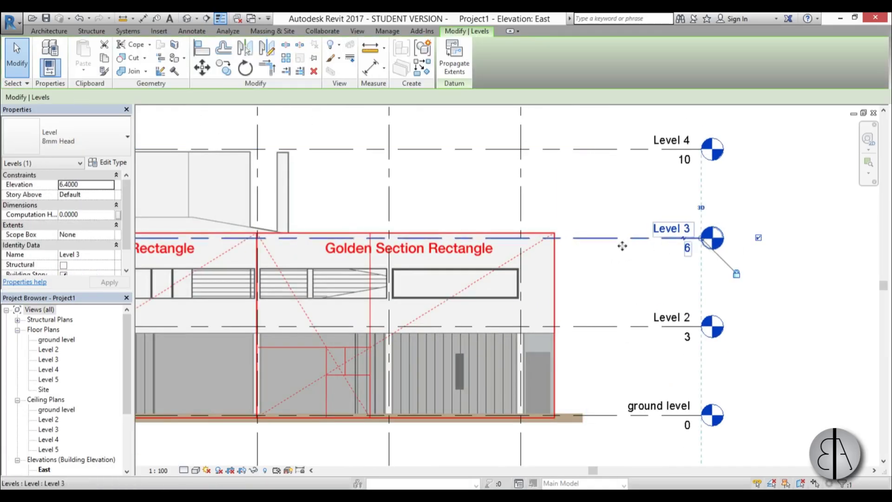
pyautogui.scroll(-5, 739, 248)
pyautogui.scroll(2, 392, 271)
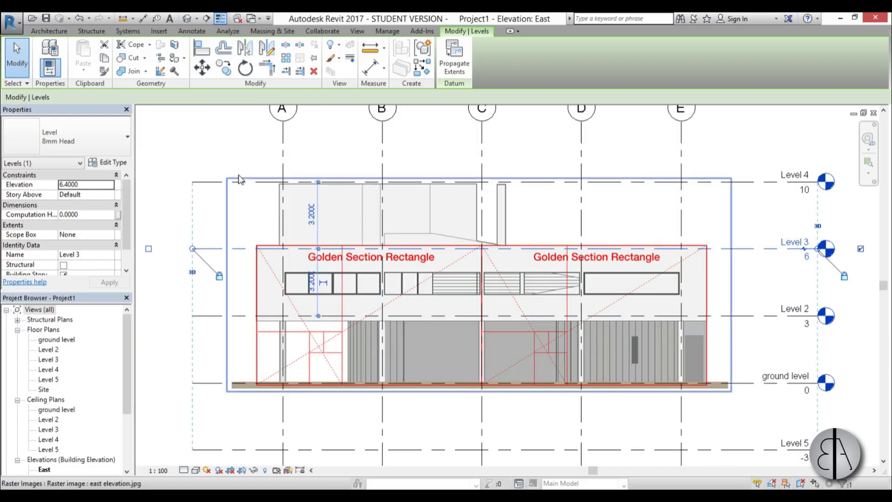
pyautogui.moveTo(237, 177); pyautogui.dragTo(232, 178, button='middle')
# Step: Set Level 4 to 3.0 m above Level 3 so it follows the rooftop structure's upper edge in the image
pyautogui.click(760, 187)
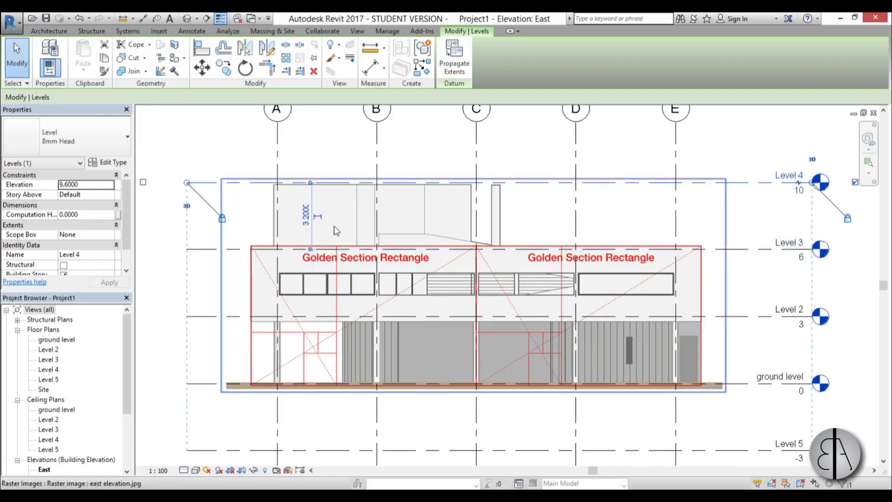
pyautogui.scroll(2, 284, 217)
pyautogui.scroll(-1, 336, 182)
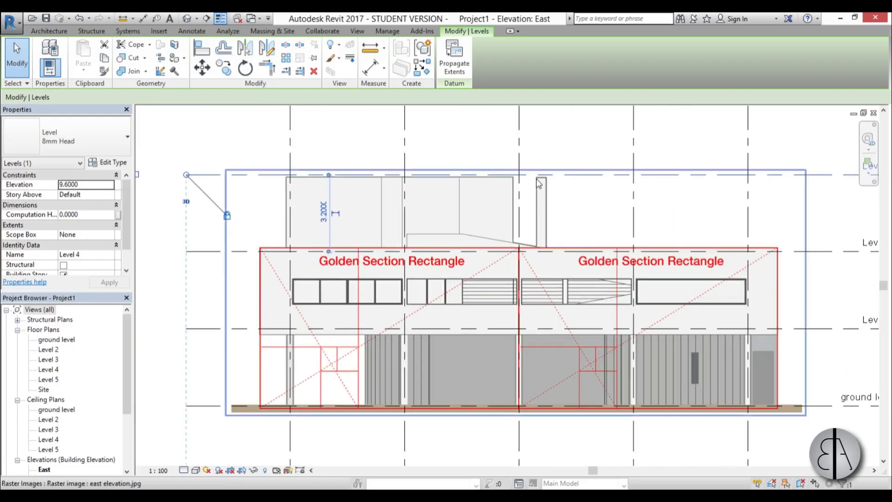
pyautogui.scroll(-2, 539, 183)
pyautogui.moveTo(465, 181); pyautogui.dragTo(342, 182, button='middle')
pyautogui.scroll(2, 348, 175)
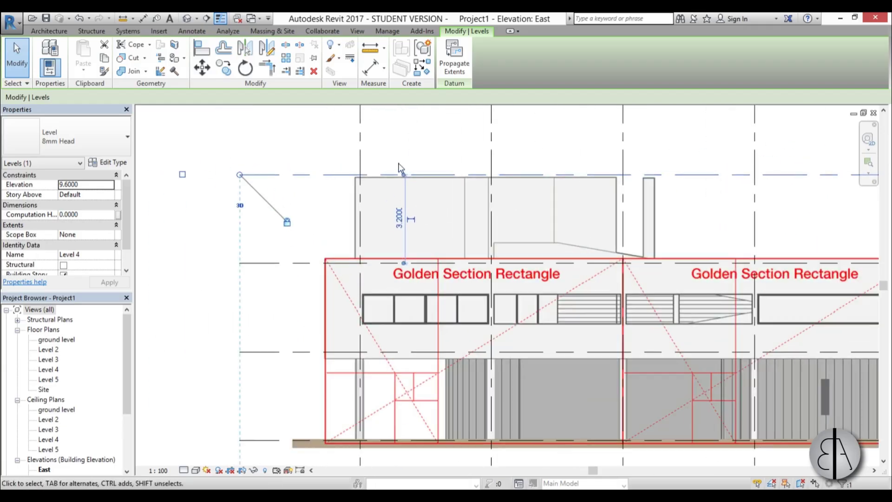
pyautogui.click(399, 208)
pyautogui.write('3')
pyautogui.press('Return')
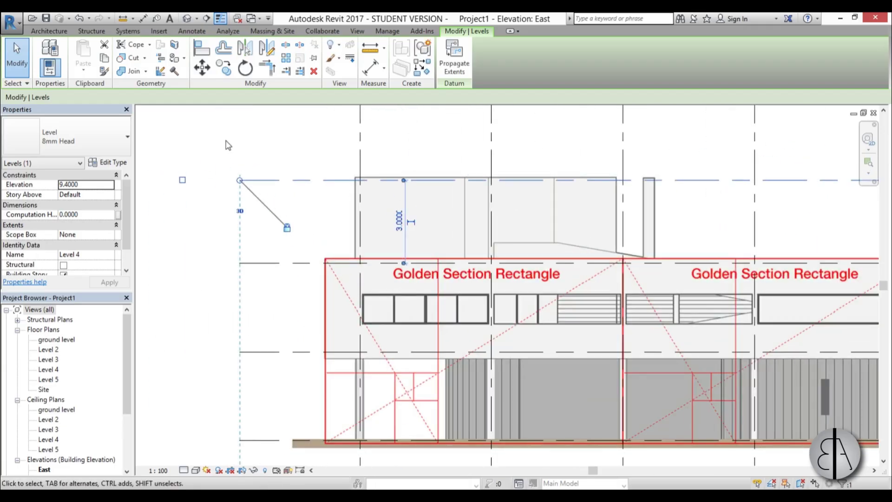
pyautogui.click(260, 136)
# Step: Rename the lowest level, Level 5, as "undergroung" and rename its corresponding views as well
pyautogui.scroll(-2, 260, 138)
pyautogui.moveTo(264, 198); pyautogui.dragTo(268, 177, button='middle')
pyautogui.click(282, 341)
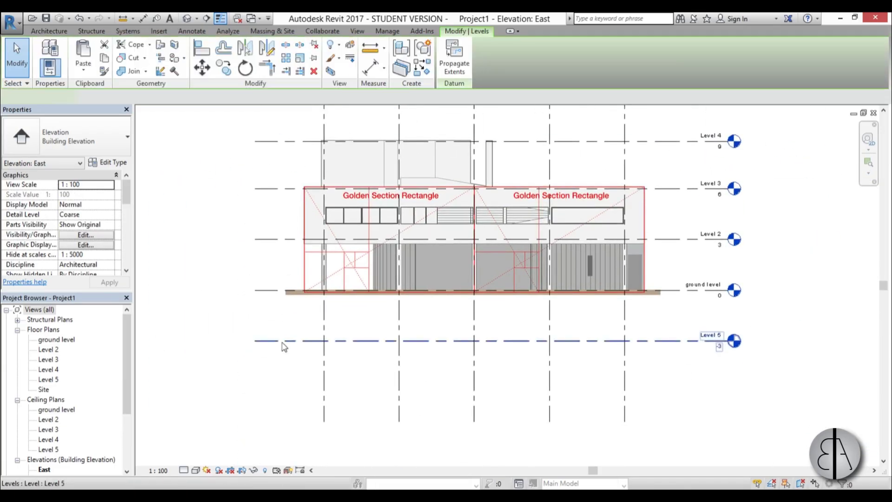
pyautogui.scroll(2, 331, 314)
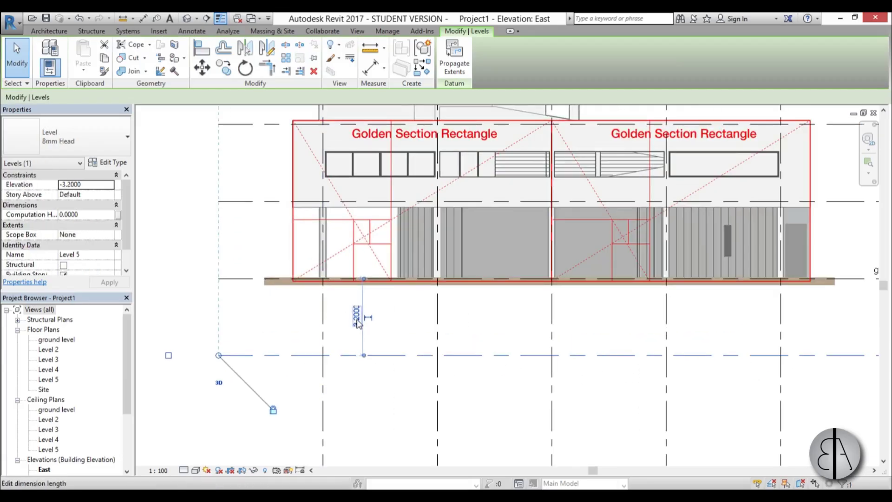
pyautogui.scroll(-2, 260, 321)
pyautogui.moveTo(264, 324); pyautogui.dragTo(250, 337, button='middle')
pyautogui.click(531, 378)
pyautogui.click(630, 353)
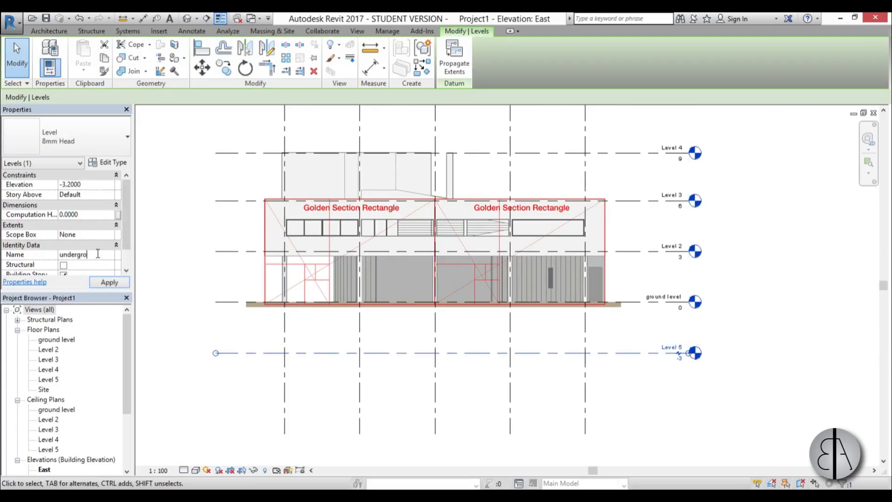
pyautogui.click(97, 253)
pyautogui.write('undergroung')
pyautogui.press('Return')
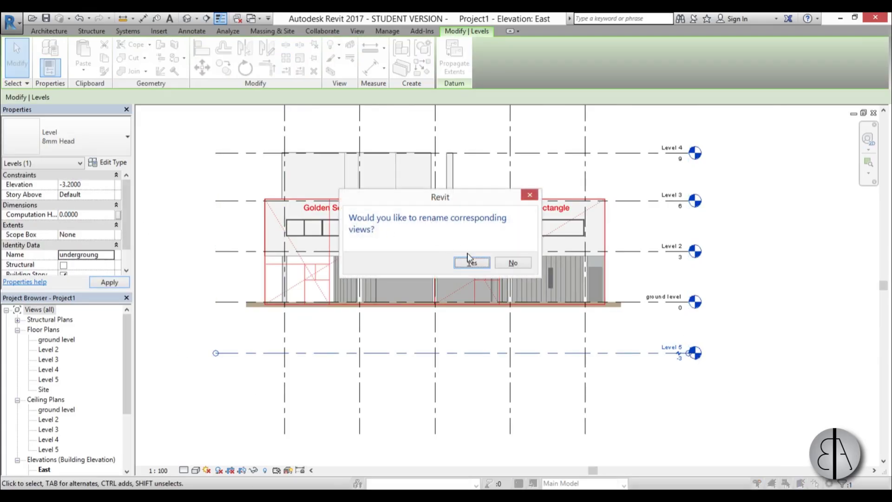
pyautogui.click(470, 261)
# Step: Rename Level 2 as "floor level" together with its corresponding views
pyautogui.click(288, 252)
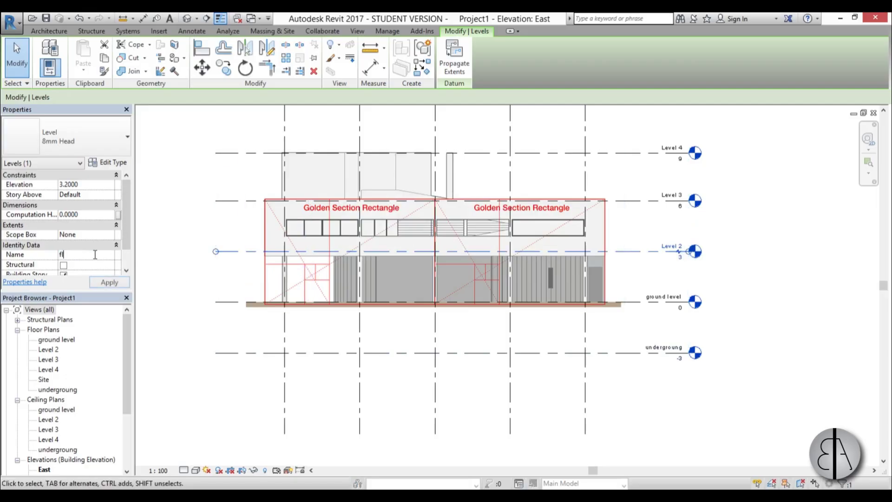
pyautogui.click(94, 254)
pyautogui.write('floor level')
pyautogui.press('Return')
pyautogui.click(471, 263)
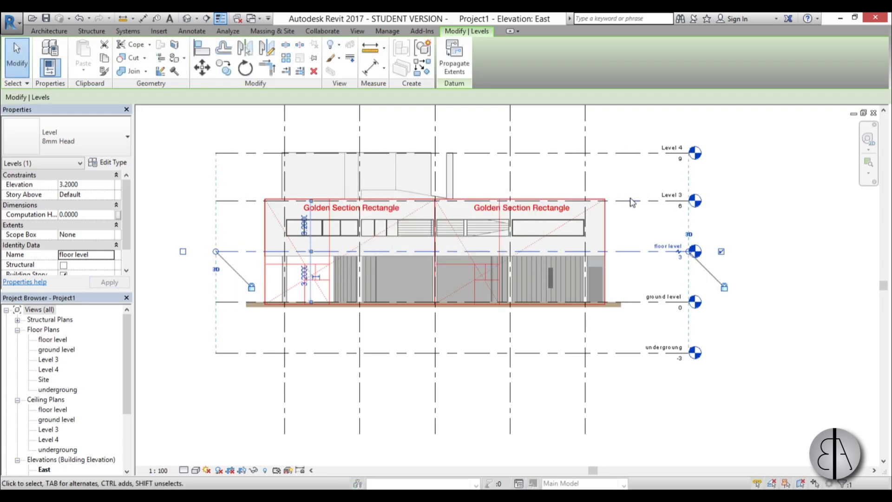
# Step: Rename Level 3 as "terass" and let the corresponding views take the same name
pyautogui.click(660, 199)
pyautogui.click(668, 195)
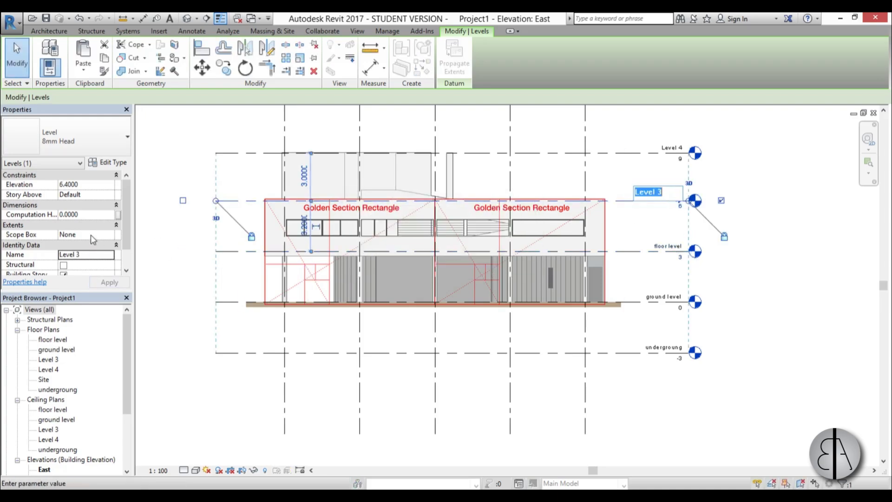
pyautogui.click(98, 256)
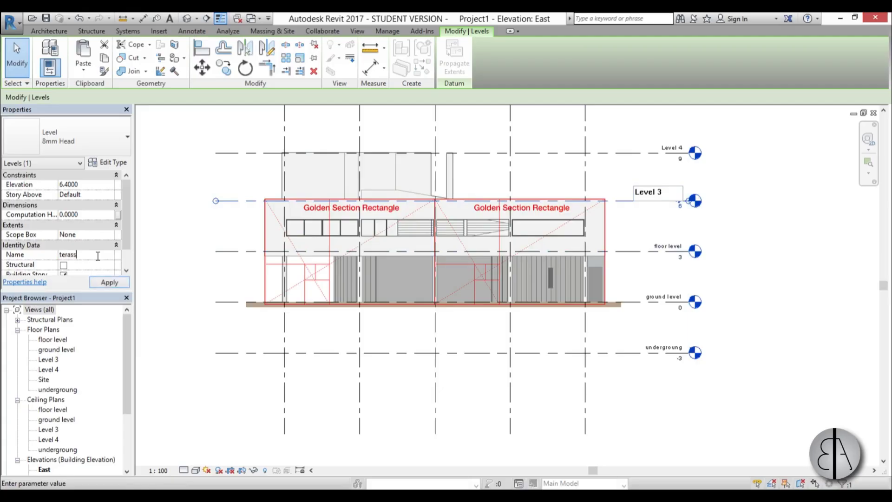
pyautogui.press('Return')
pyautogui.click(472, 263)
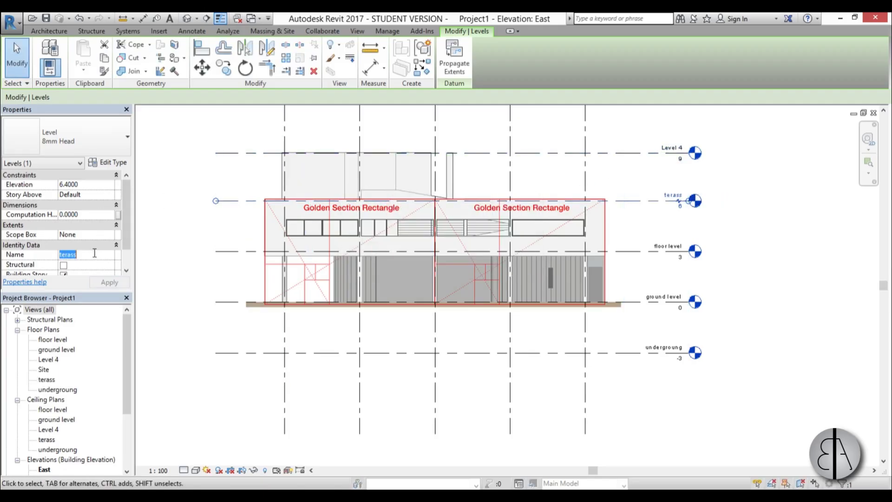
# Step: Rename the uppermost level, Level 4, as "top" together with its corresponding views
pyautogui.click(621, 159)
pyautogui.click(638, 162)
pyautogui.click(638, 153)
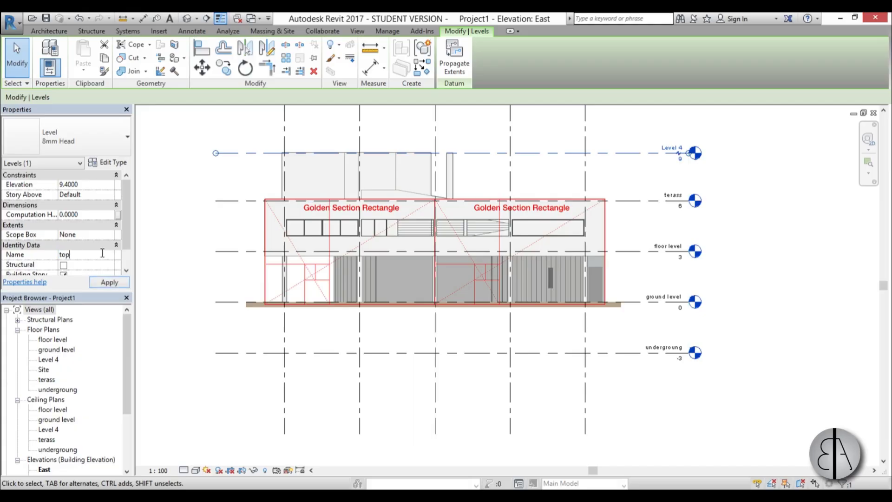
pyautogui.press('Return')
pyautogui.click(466, 264)
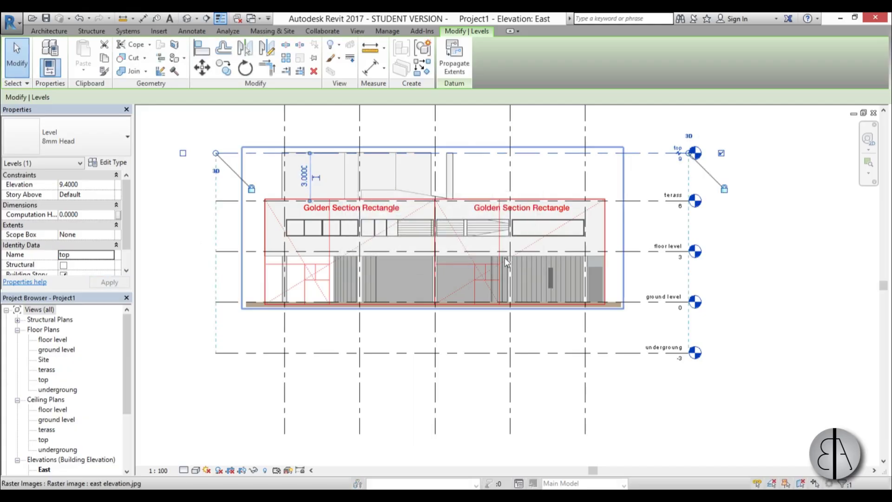
pyautogui.click(672, 400)
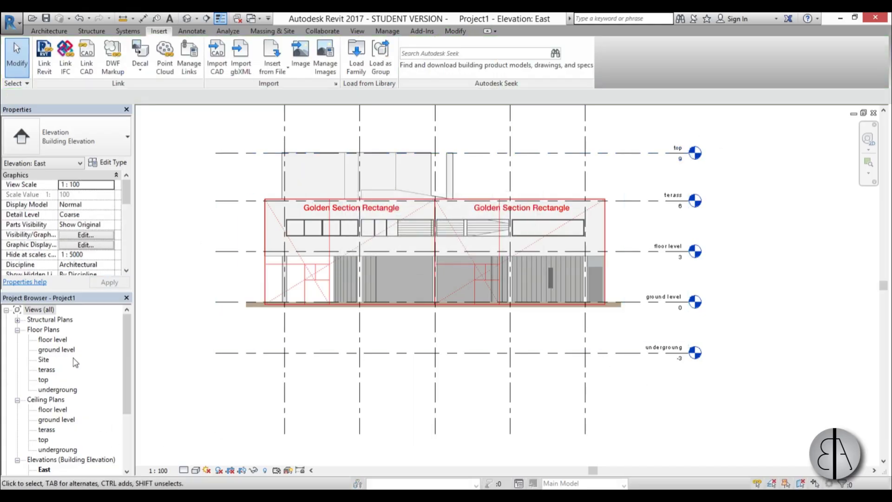
# Step: Open the floor level plan and import the "first level" image from the Desktop over the grid
pyautogui.doubleClick(55, 350)
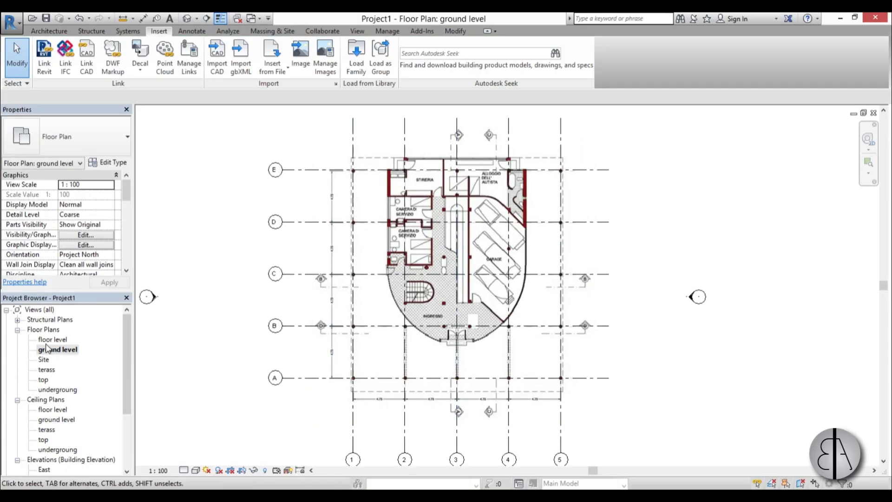
pyautogui.doubleClick(52, 339)
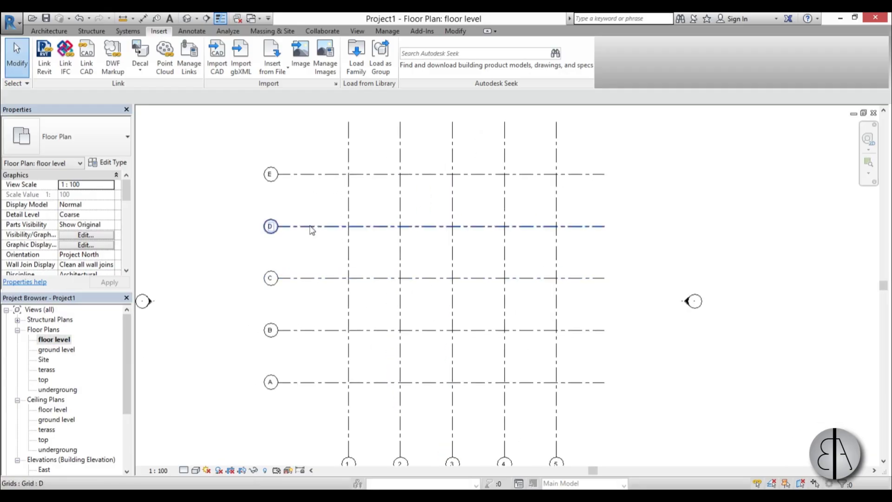
pyautogui.click(300, 51)
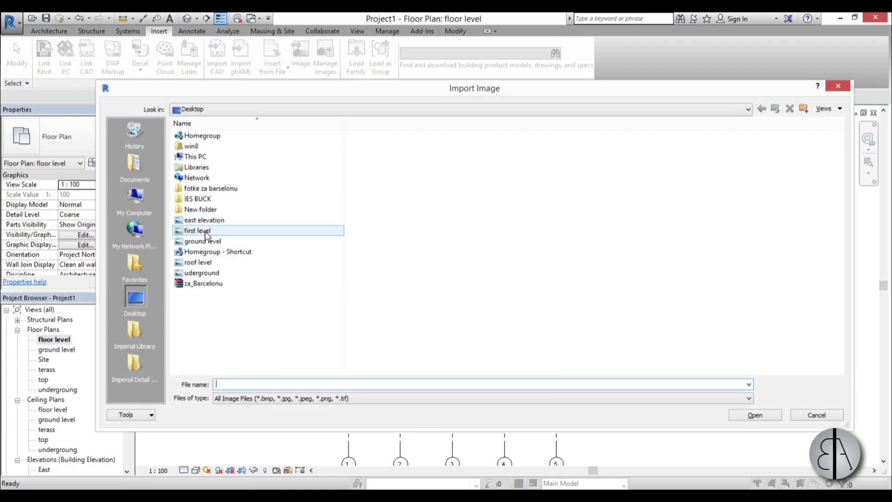
pyautogui.doubleClick(200, 231)
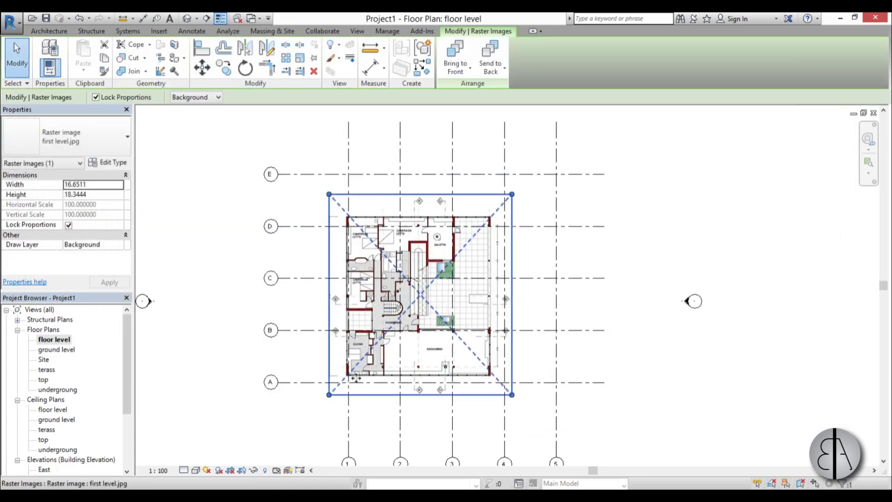
# Step: Scale the first level image graphically from its column on grid 1 so that the outermost column reaches grid 5
pyautogui.scroll(5, 414, 356)
pyautogui.press('r')
pyautogui.press('e')
pyautogui.scroll(6, 359, 320)
pyautogui.click(338, 291)
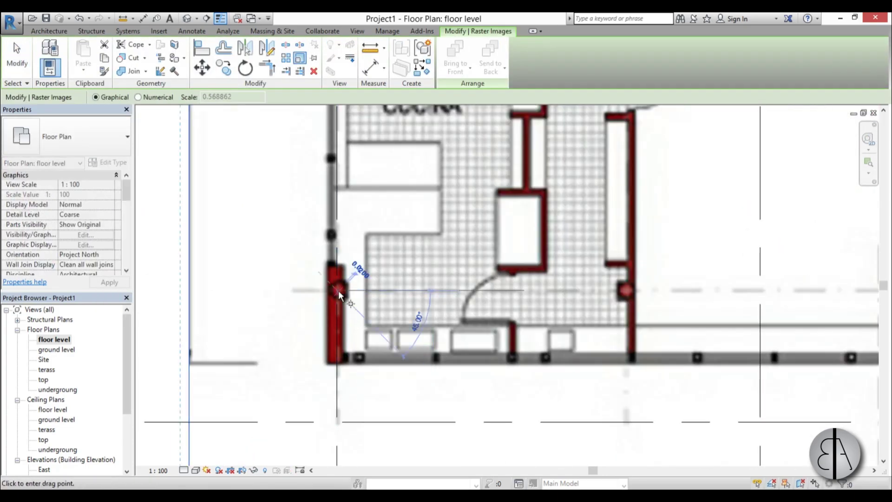
pyautogui.scroll(-6, 338, 291)
pyautogui.moveTo(859, 300); pyautogui.dragTo(660, 278, button='middle')
pyautogui.scroll(5, 661, 273)
pyautogui.click(605, 268)
pyautogui.scroll(-8, 605, 268)
pyautogui.click(760, 274)
pyautogui.scroll(-3, 760, 274)
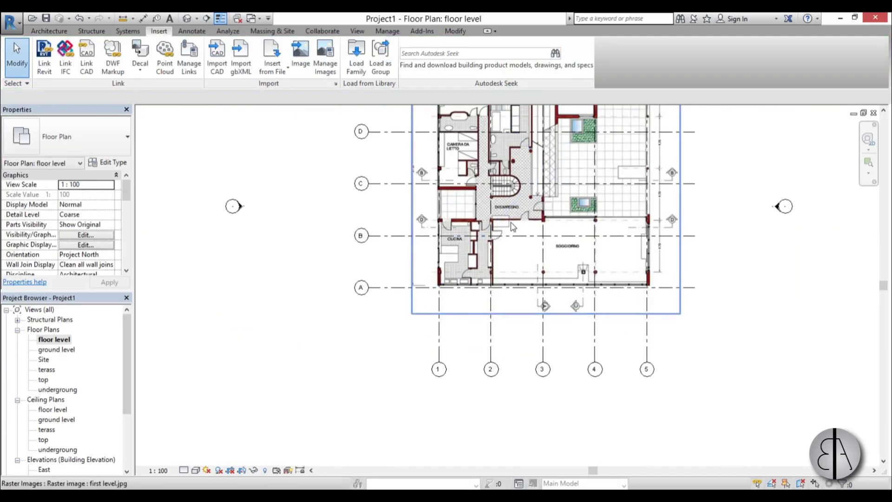
# Step: Move the first level image so that its columns line up with the grid intersections
pyautogui.scroll(6, 325, 201)
pyautogui.scroll(-5, 325, 201)
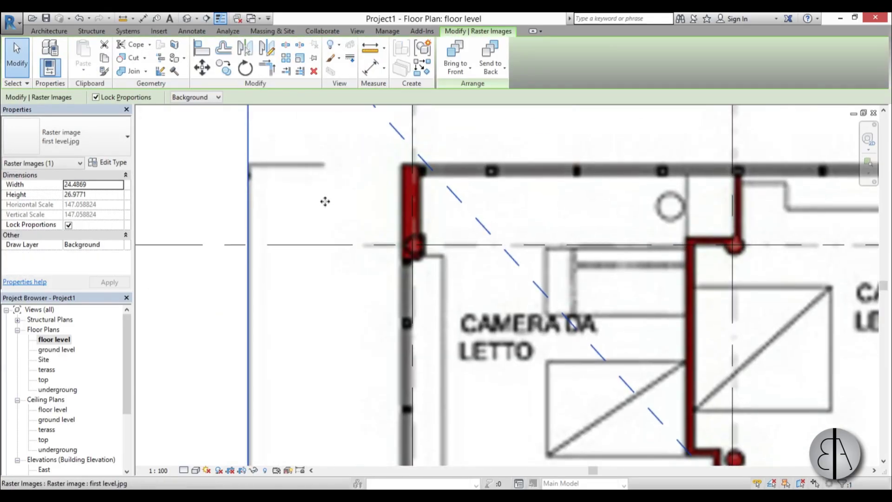
pyautogui.scroll(5, 319, 212)
pyautogui.scroll(-5, 315, 372)
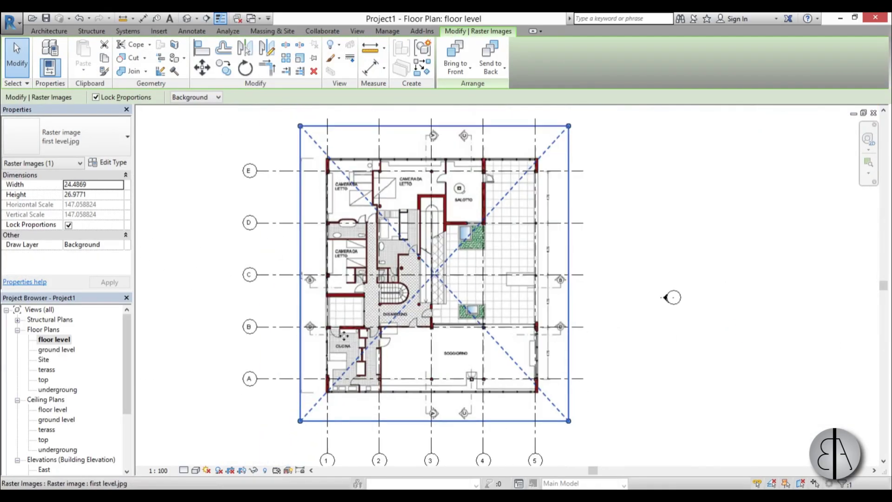
pyautogui.click(249, 355)
# Step: Open the terass floor plan and import the "roof level" image from the Desktop over the grid
pyautogui.doubleClick(46, 371)
pyautogui.click(300, 55)
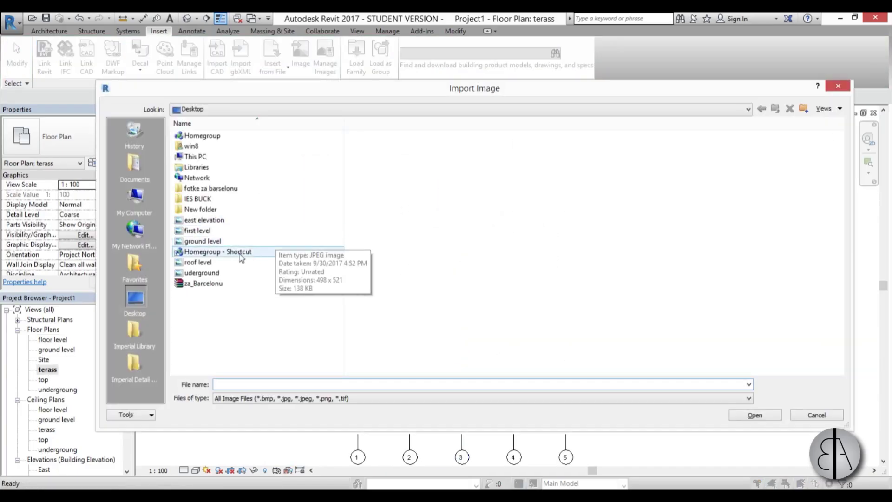
pyautogui.click(197, 262)
pyautogui.click(755, 415)
pyautogui.click(412, 261)
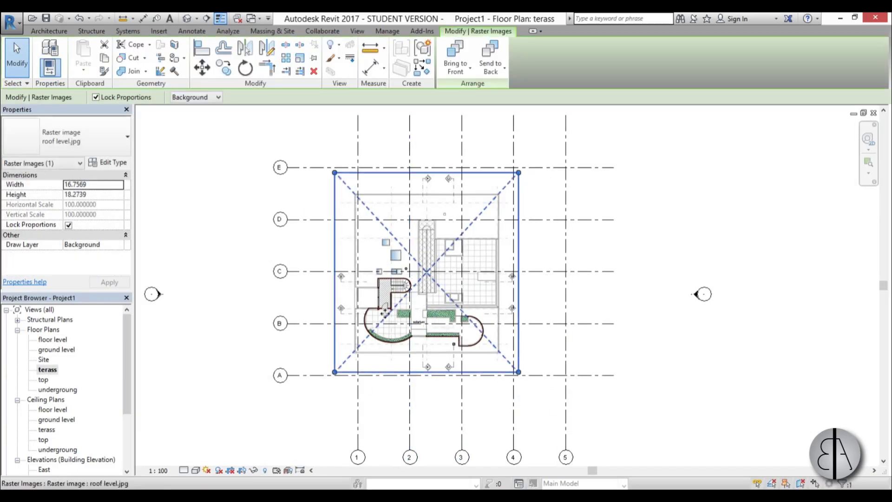
# Step: Scale the roof level image graphically from its edge on grid 1 so that the opposite edge meets grid 5
pyautogui.scroll(3, 440, 314)
pyautogui.click(299, 58)
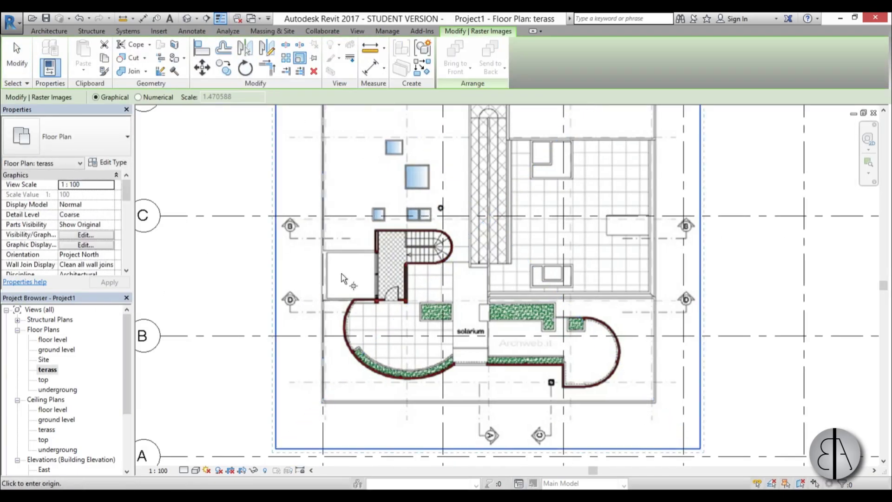
pyautogui.click(323, 299)
pyautogui.scroll(6, 654, 304)
pyautogui.click(646, 290)
pyautogui.scroll(-7, 651, 311)
pyautogui.click(776, 301)
pyautogui.scroll(-4, 372, 297)
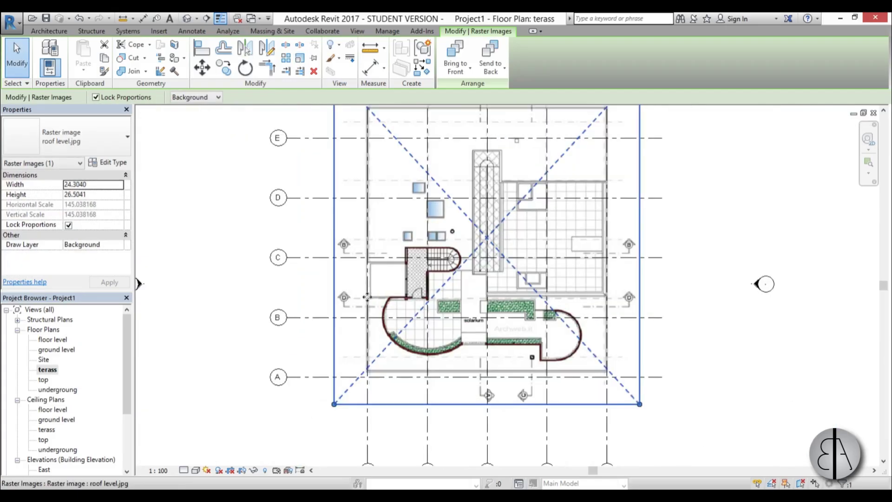
# Step: Rename the terass floor plan as "roof level", including the corresponding level and views
pyautogui.rightClick(49, 370)
pyautogui.click(94, 302)
pyautogui.write('roof level')
pyautogui.press('Return')
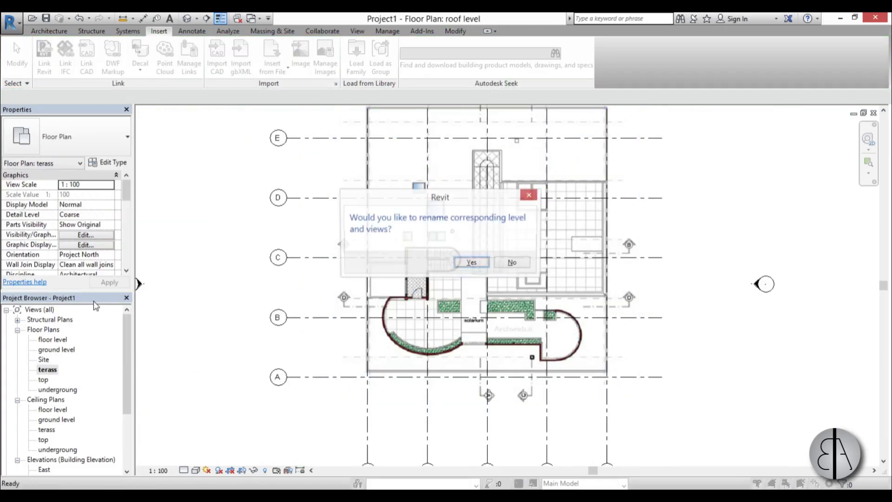
pyautogui.press('Return')
# Step: Move the roof level image down so that its axis lines coincide with grids A to E
pyautogui.click(385, 298)
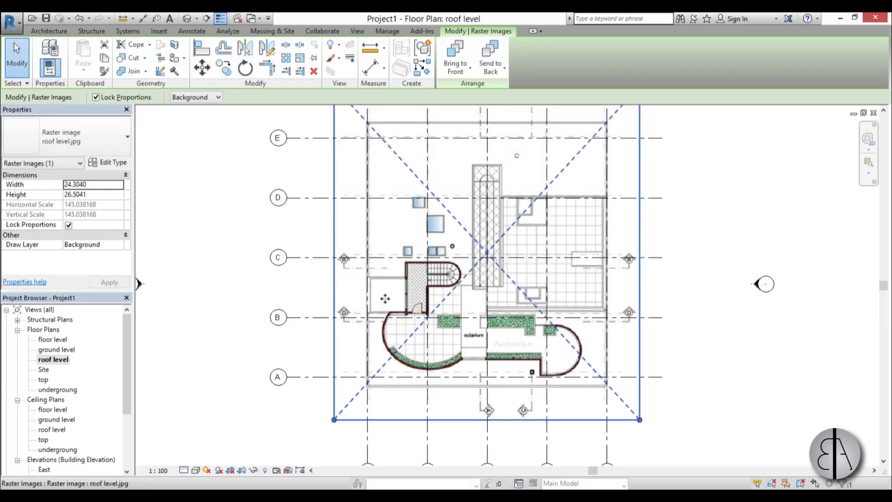
pyautogui.scroll(5, 374, 201)
pyautogui.scroll(-3, 349, 249)
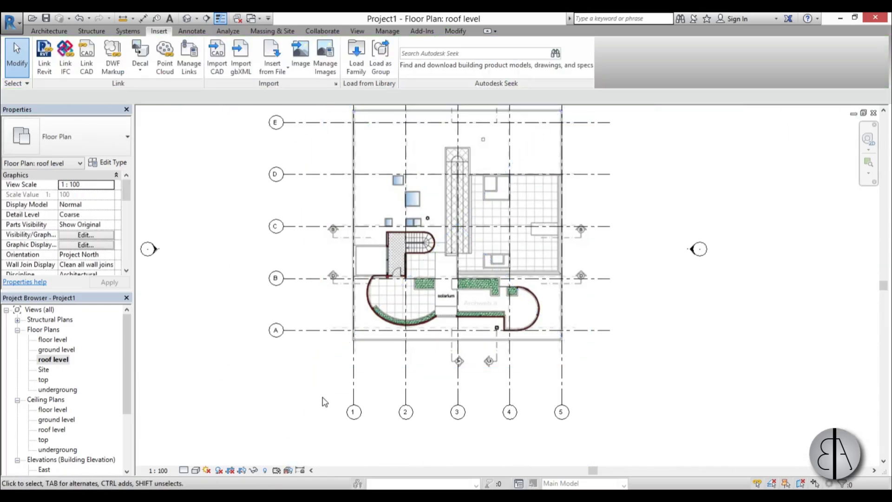
# Step: Rescale the roof level image graphically along grid 1 so that its uppermost axis line meets grid E
pyautogui.scroll(5, 349, 342)
pyautogui.click(348, 342)
pyautogui.scroll(3, 349, 343)
pyautogui.scroll(-8, 349, 343)
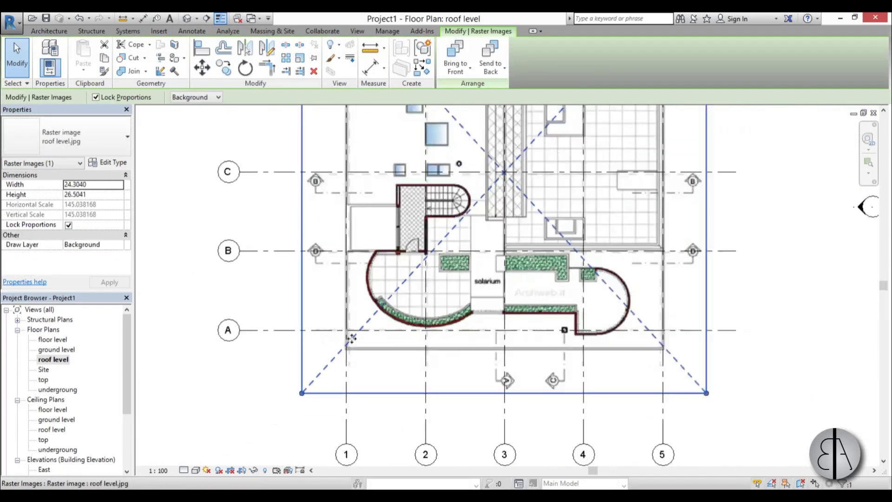
pyautogui.scroll(8, 340, 175)
pyautogui.scroll(-8, 340, 175)
pyautogui.click(300, 58)
pyautogui.moveTo(366, 381); pyautogui.dragTo(381, 144, button='middle')
pyautogui.scroll(2, 357, 267)
pyautogui.click(357, 267)
pyautogui.scroll(3, 359, 218)
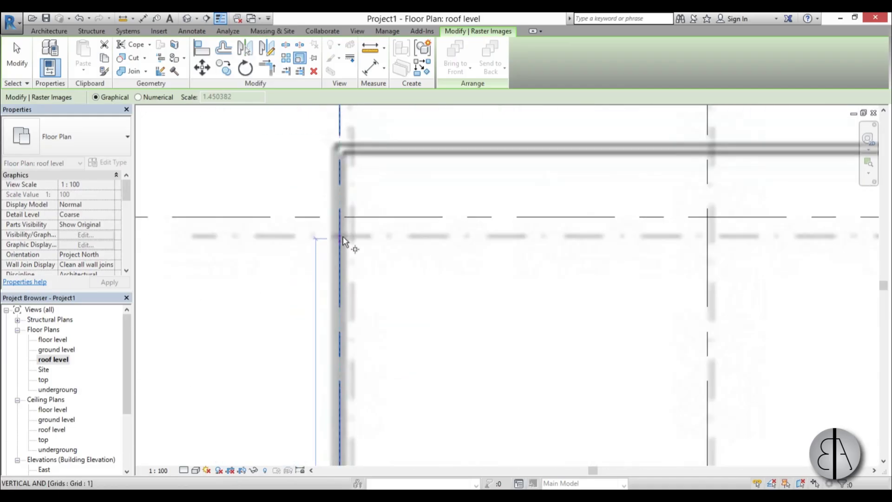
pyautogui.click(342, 209)
pyautogui.scroll(-5, 342, 209)
pyautogui.click(259, 183)
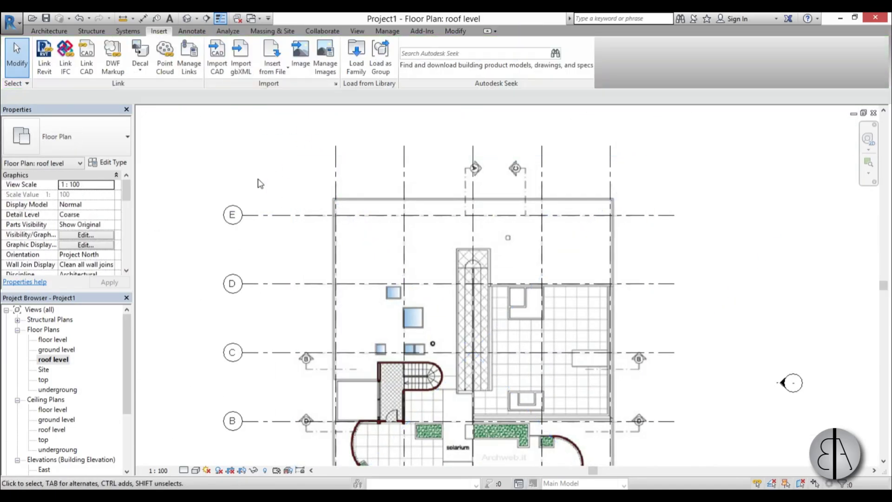
# Step: Open the undergroung floor plan and import the "uderground" image from the Desktop over the grid
pyautogui.doubleClick(48, 378)
pyautogui.moveTo(461, 356); pyautogui.dragTo(450, 272, button='middle')
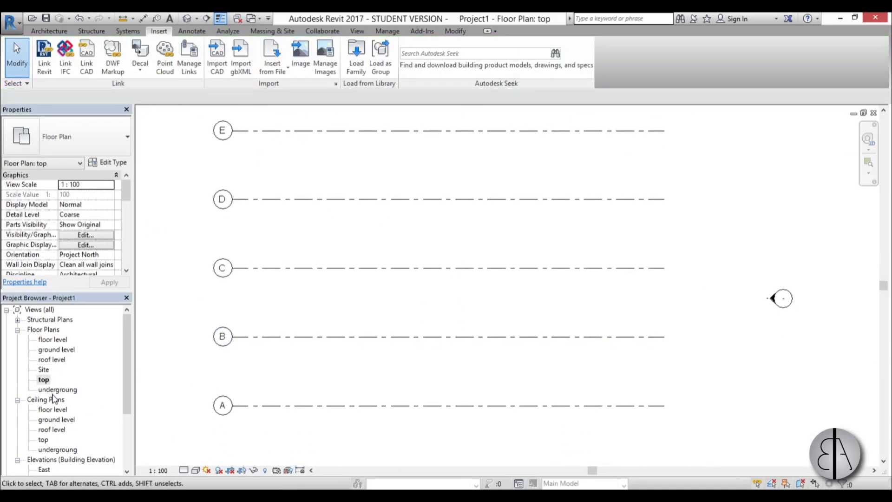
pyautogui.doubleClick(52, 392)
pyautogui.scroll(-2, 464, 391)
pyautogui.click(300, 56)
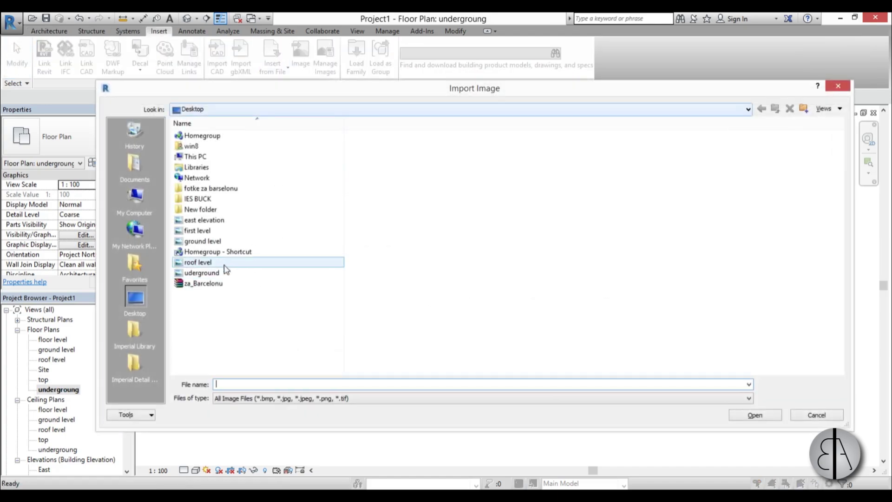
pyautogui.doubleClick(199, 273)
pyautogui.click(434, 297)
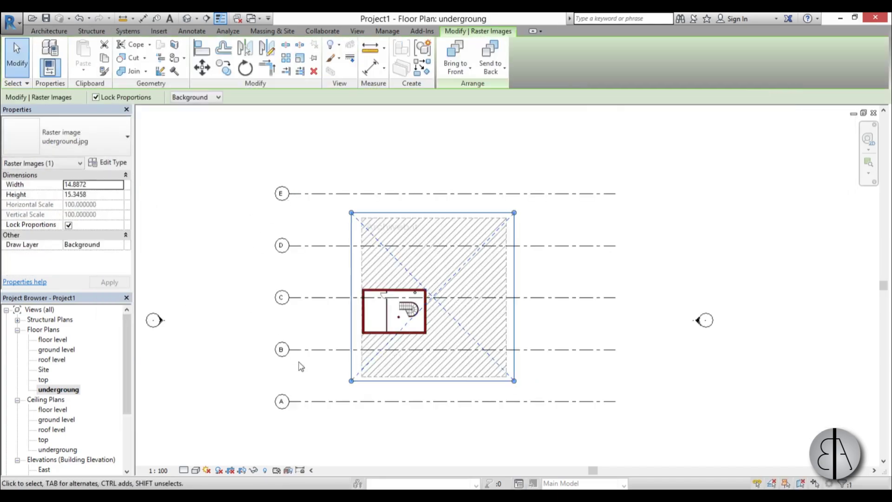
pyautogui.click(298, 364)
pyautogui.scroll(-5, 70, 399)
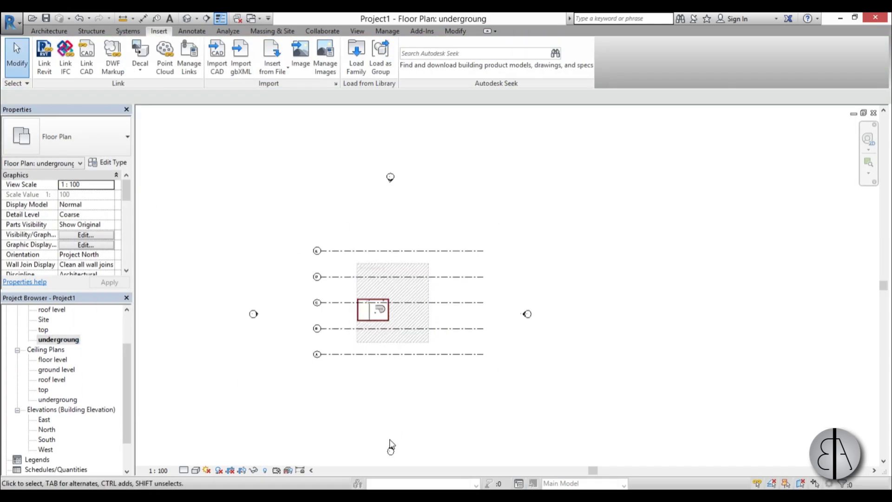
# Step: In the South elevation, extend grids 1 to 5 downward past the undergroung level
pyautogui.doubleClick(47, 439)
pyautogui.scroll(-3, 359, 259)
pyautogui.click(422, 260)
pyautogui.moveTo(422, 225); pyautogui.dragTo(423, 146)
pyautogui.scroll(-2, 432, 143)
pyautogui.moveTo(426, 284); pyautogui.dragTo(426, 356)
pyautogui.click(306, 372)
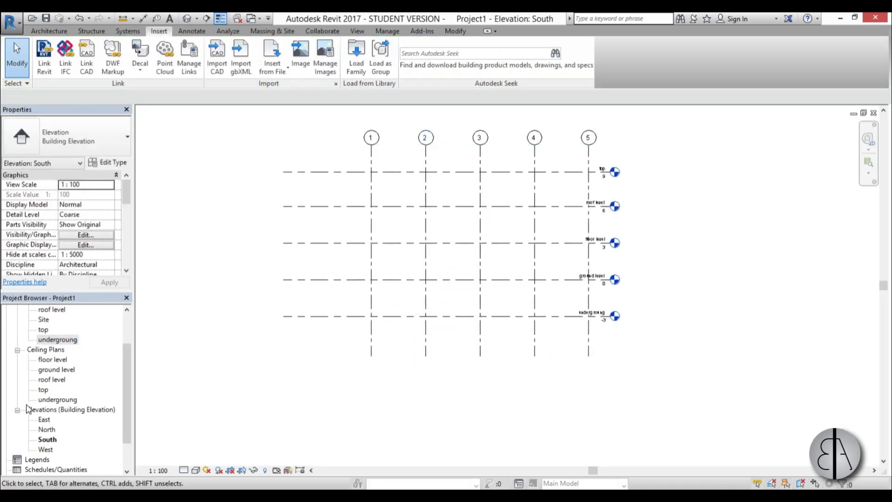
# Step: Scale the uderground image in the undergroung floor plan graphically from its edge on grid 1 so that the opposite edge meets grid 5
pyautogui.click(48, 399)
pyautogui.doubleClick(55, 339)
pyautogui.click(367, 298)
pyautogui.scroll(3, 350, 303)
pyautogui.scroll(1, 330, 303)
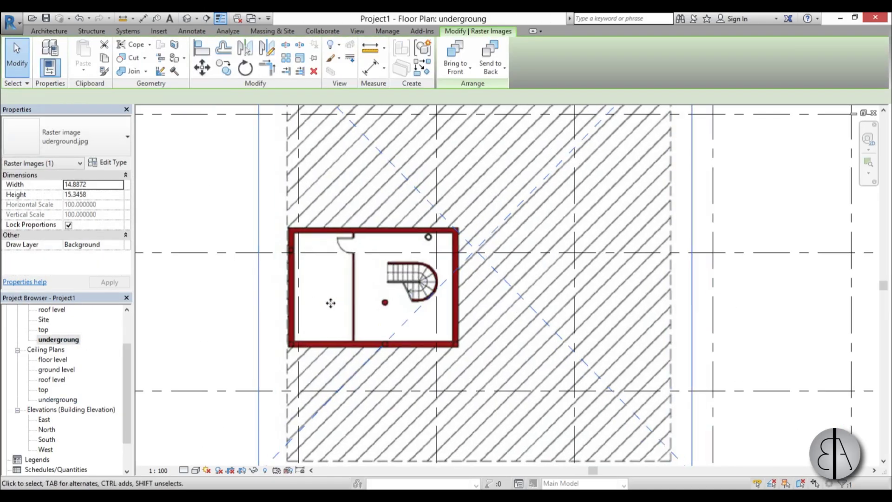
pyautogui.scroll(-2, 298, 289)
pyautogui.press('r')
pyautogui.press('e')
pyautogui.scroll(3, 303, 302)
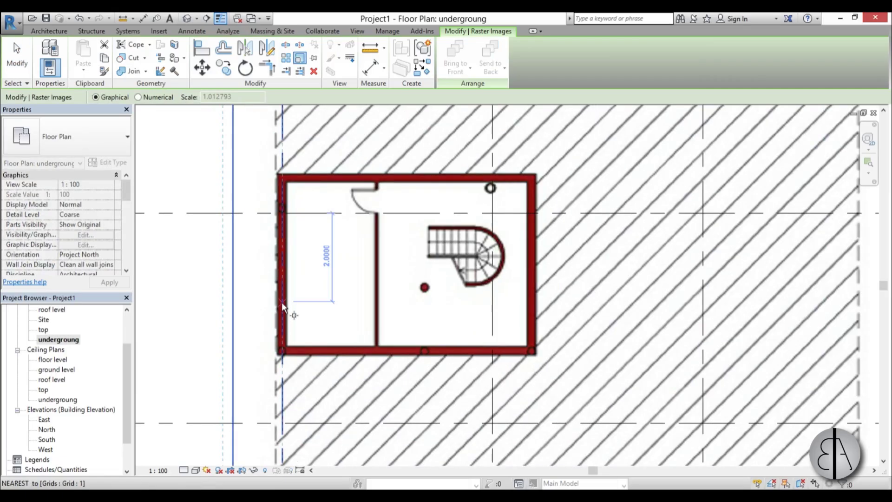
pyautogui.click(281, 302)
pyautogui.scroll(-2, 297, 303)
pyautogui.moveTo(351, 305); pyautogui.dragTo(186, 303, button='middle')
pyautogui.scroll(2, 398, 301)
pyautogui.click(392, 302)
pyautogui.click(658, 302)
pyautogui.scroll(-4, 525, 256)
pyautogui.press('Escape')
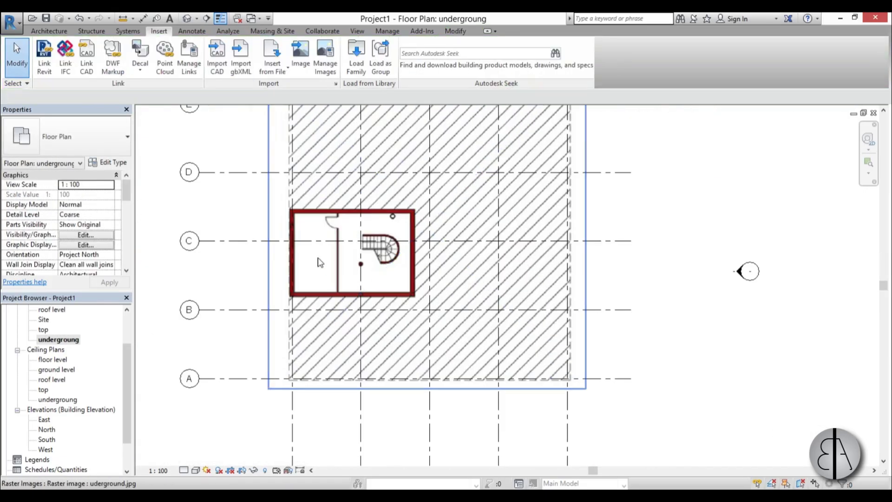
# Step: Move the uderground image down so that its plan lines up with grids A to E
pyautogui.click(319, 260)
pyautogui.scroll(-2, 241, 335)
pyautogui.press('Down')
pyautogui.press('Down')
pyautogui.press('Down')
pyautogui.press('Down')
pyautogui.press('Down')
pyautogui.click(231, 300)
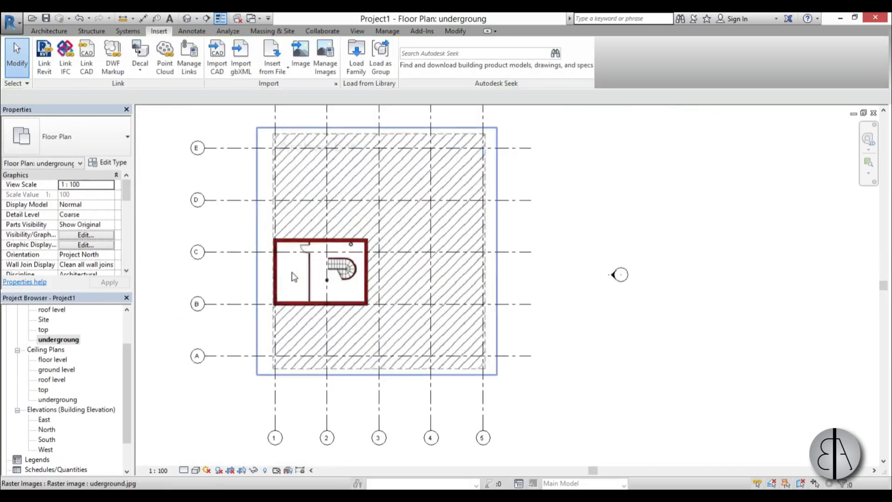
# Step: Open the ground level floor plan and start the Structural Column command, checking which column types are available
pyautogui.scroll(3, 65, 362)
pyautogui.doubleClick(57, 349)
pyautogui.moveTo(522, 307)
pyautogui.mouseDown(button='middle')
pyautogui.moveTo(518, 314)
pyautogui.moveTo(517, 303)
pyautogui.mouseUp(button='middle')
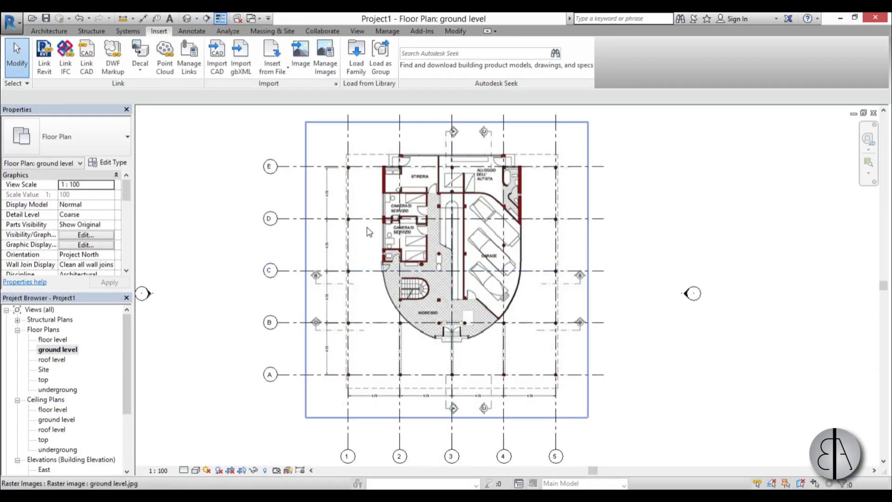
pyautogui.moveTo(406, 355); pyautogui.dragTo(405, 354, button='middle')
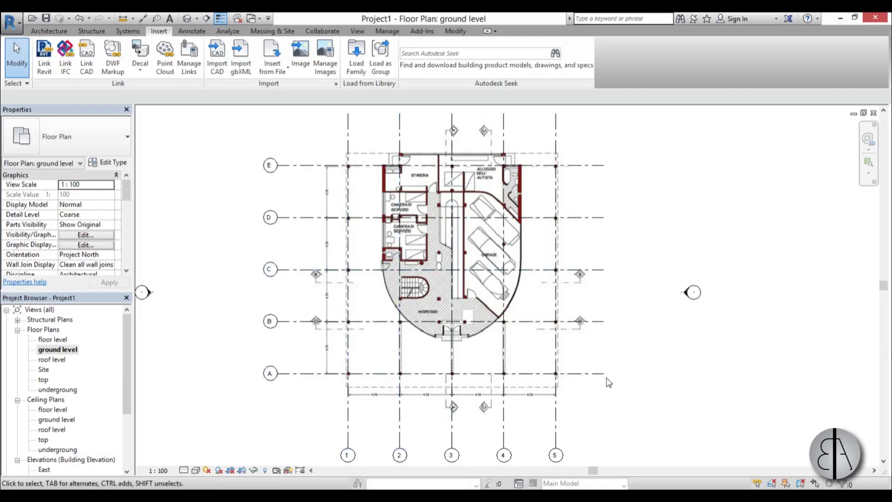
pyautogui.click(48, 30)
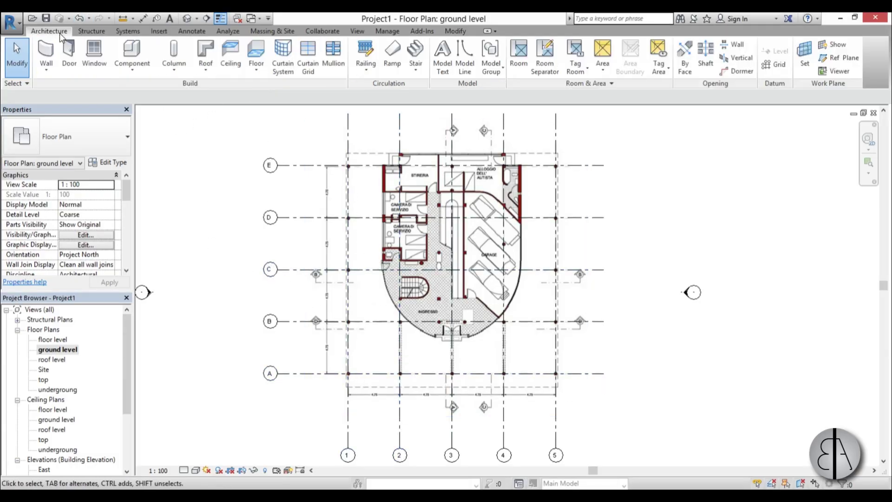
pyautogui.click(91, 31)
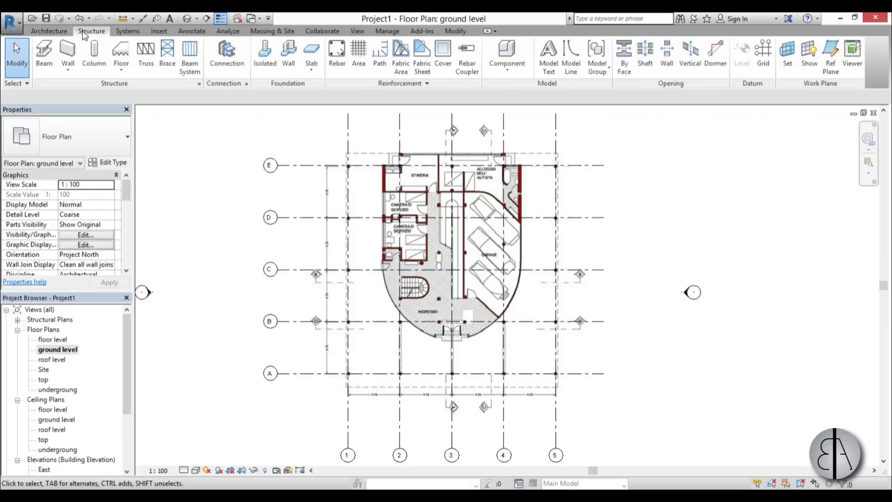
pyautogui.click(103, 70)
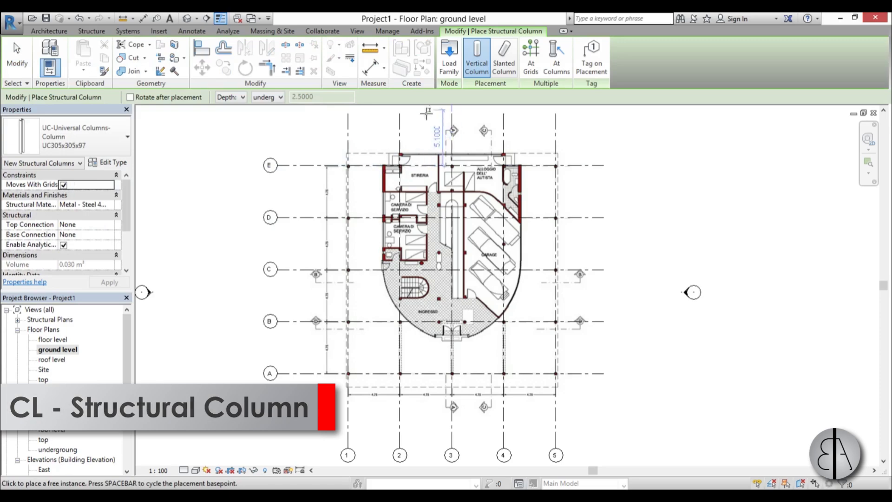
pyautogui.click(73, 149)
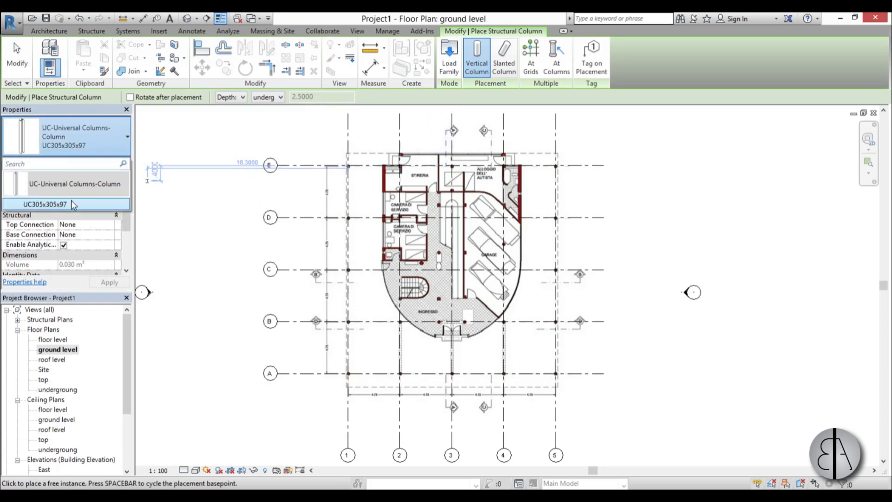
pyautogui.click(53, 204)
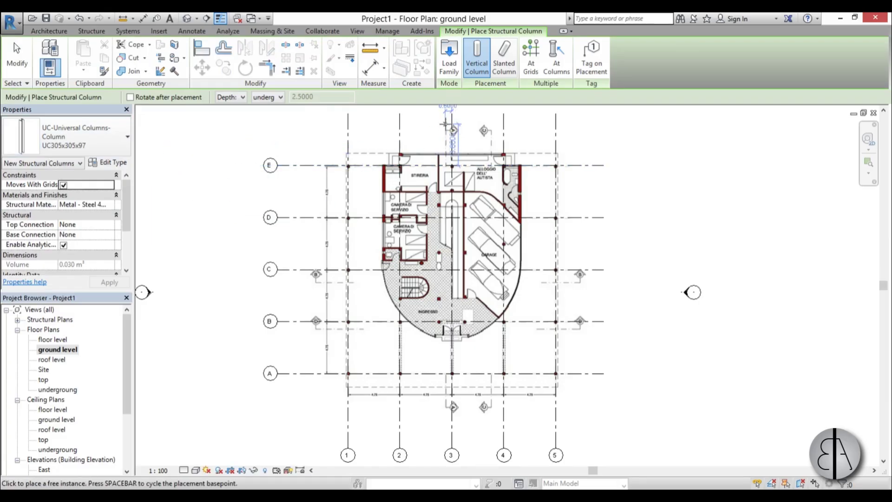
# Step: Load the M_Concrete-Round-Column and M_Concrete-Square-Column families from the US Metric library's concrete structural columns
pyautogui.click(450, 74)
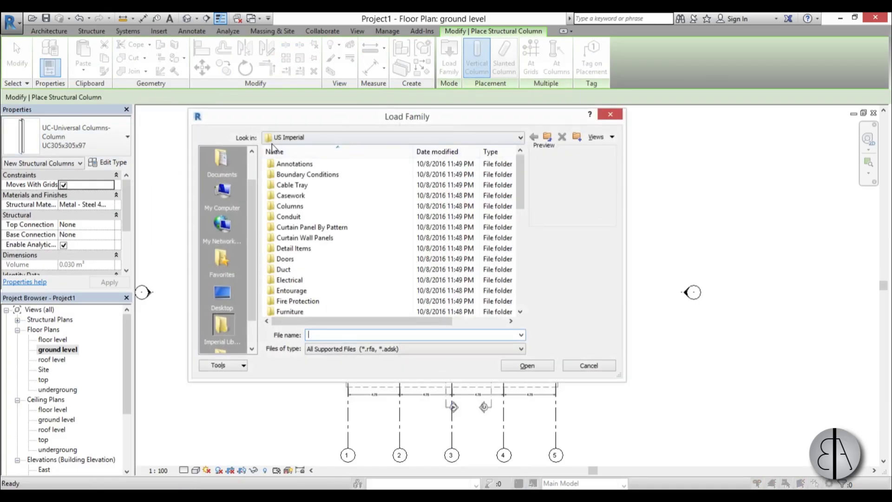
pyautogui.click(552, 140)
pyautogui.doubleClick(317, 187)
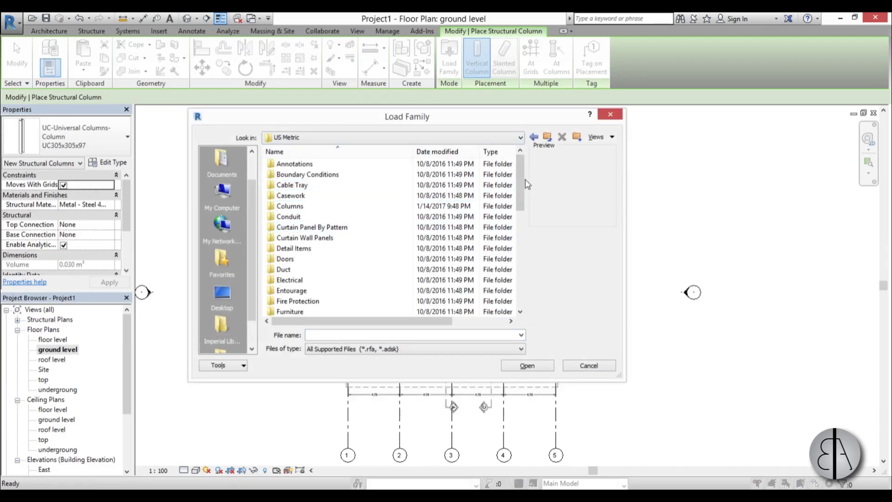
pyautogui.scroll(-9, 520, 200)
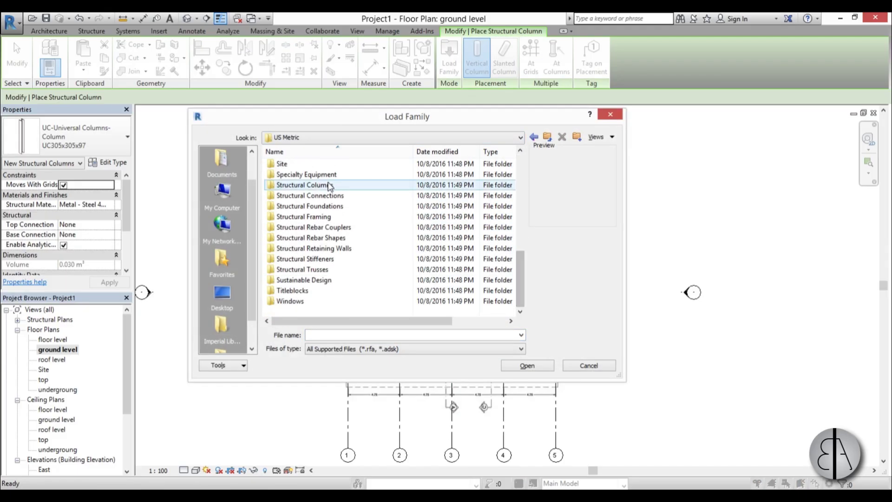
pyautogui.doubleClick(329, 186)
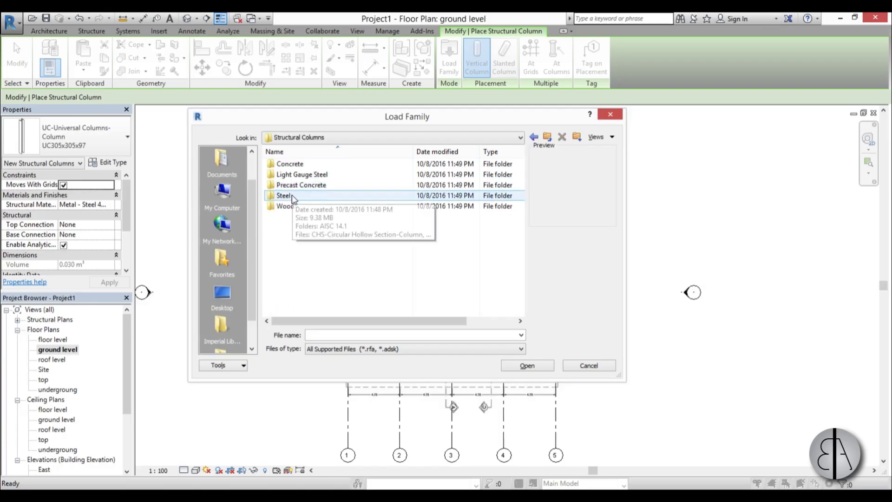
pyautogui.doubleClick(291, 164)
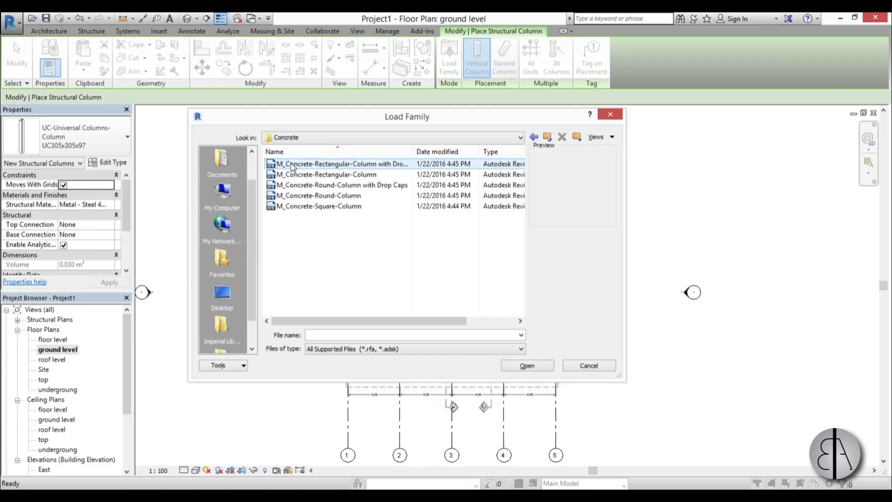
pyautogui.click(336, 177)
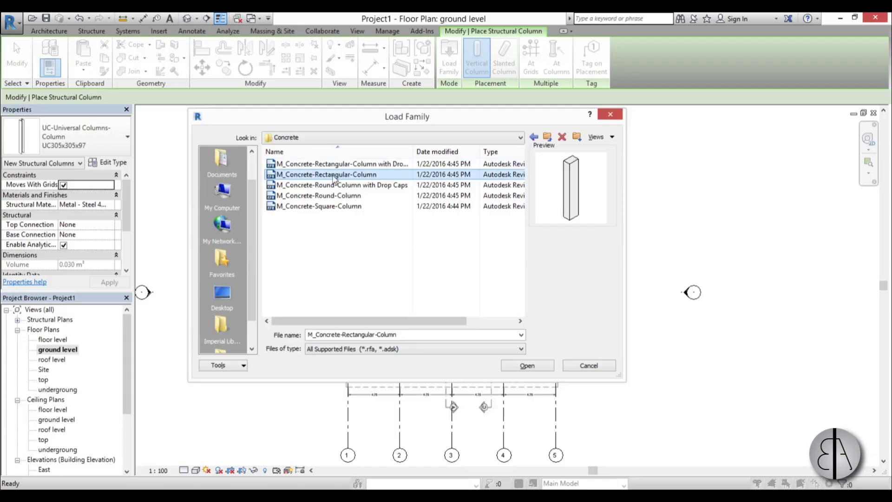
pyautogui.click(326, 196)
pyautogui.click(314, 206)
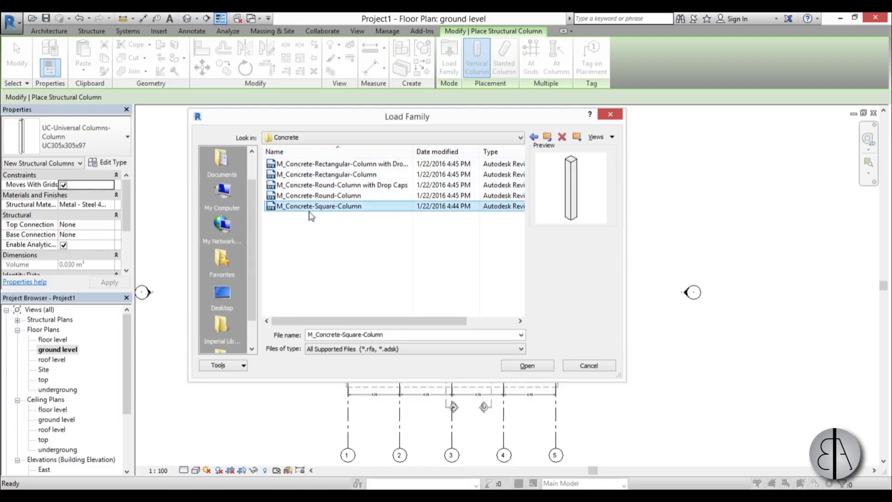
pyautogui.keyDown('ctrl'); pyautogui.click(314, 199); pyautogui.keyUp('ctrl')
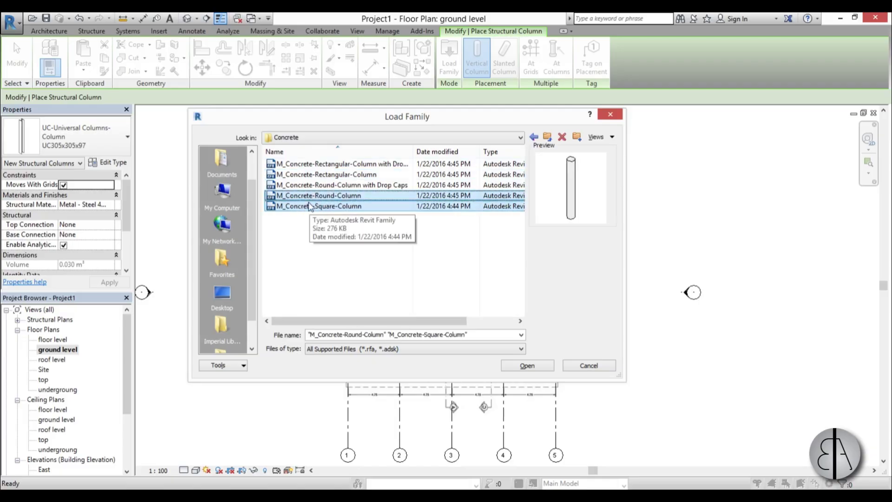
pyautogui.click(535, 367)
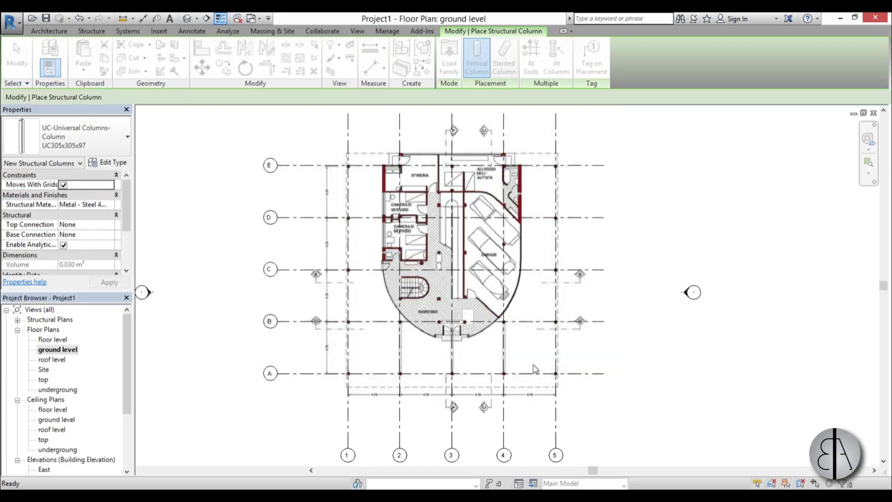
# Step: Place a 300mm M_Concrete-Round-Column at the intersection of grids 1 and E, with its depth set to the undergroung level
pyautogui.click(98, 152)
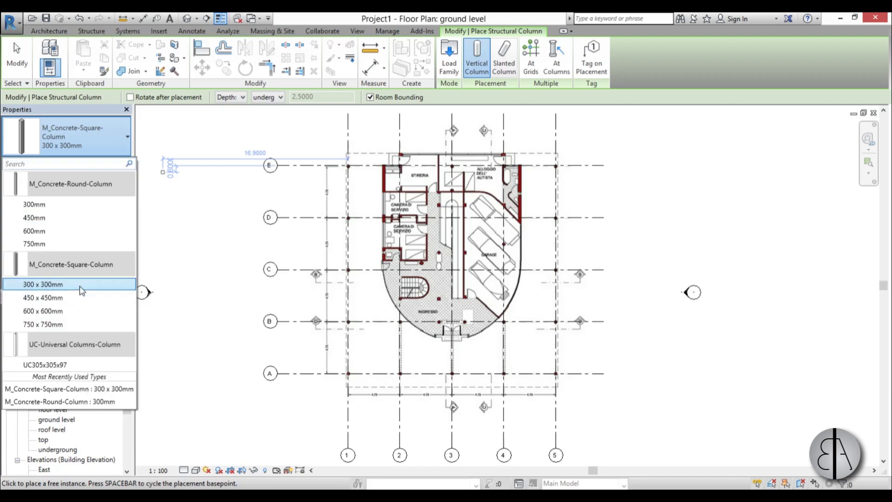
pyautogui.click(42, 209)
pyautogui.scroll(5, 372, 145)
pyautogui.scroll(-5, 370, 145)
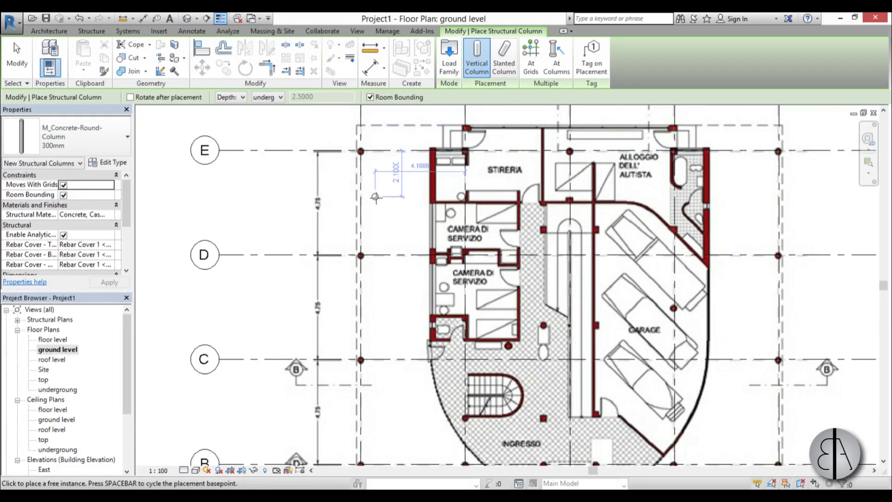
pyautogui.moveTo(378, 191); pyautogui.dragTo(370, 211, button='middle')
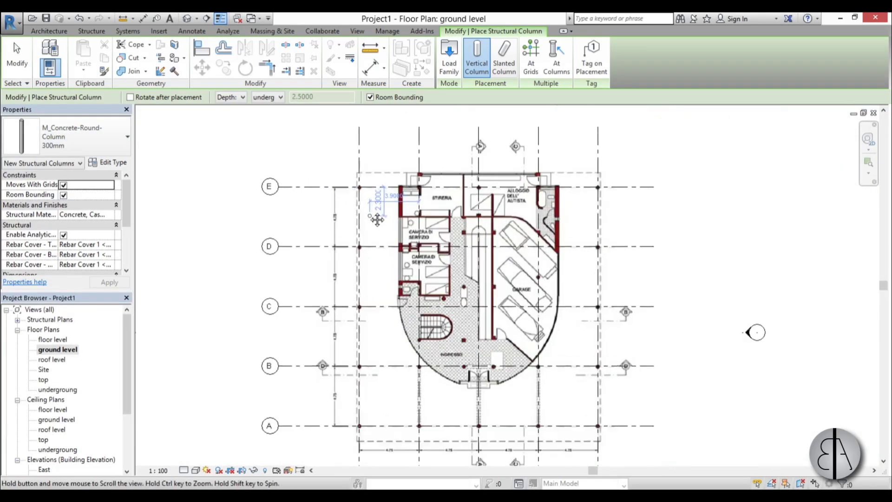
pyautogui.scroll(-3, 370, 206)
pyautogui.scroll(6, 370, 200)
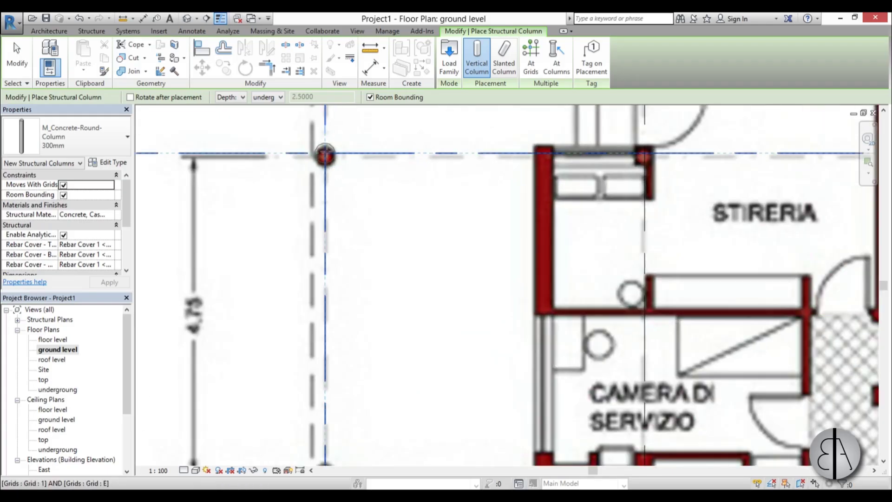
pyautogui.click(325, 154)
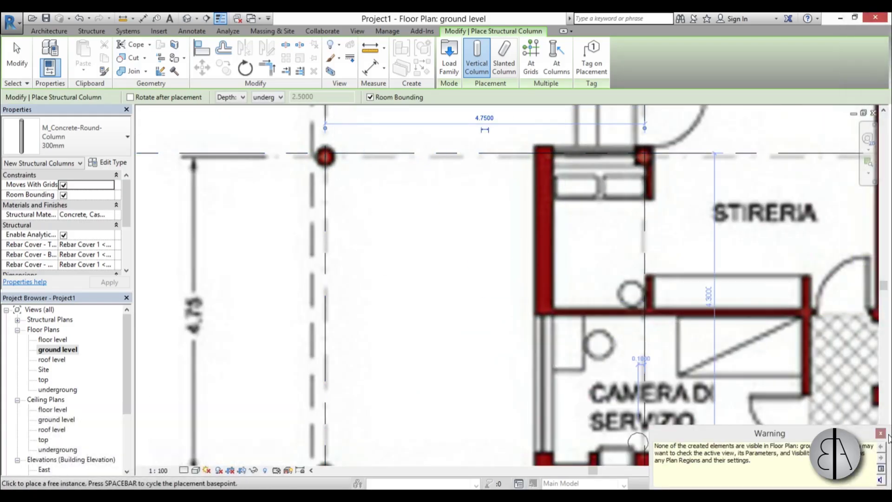
pyautogui.click(880, 433)
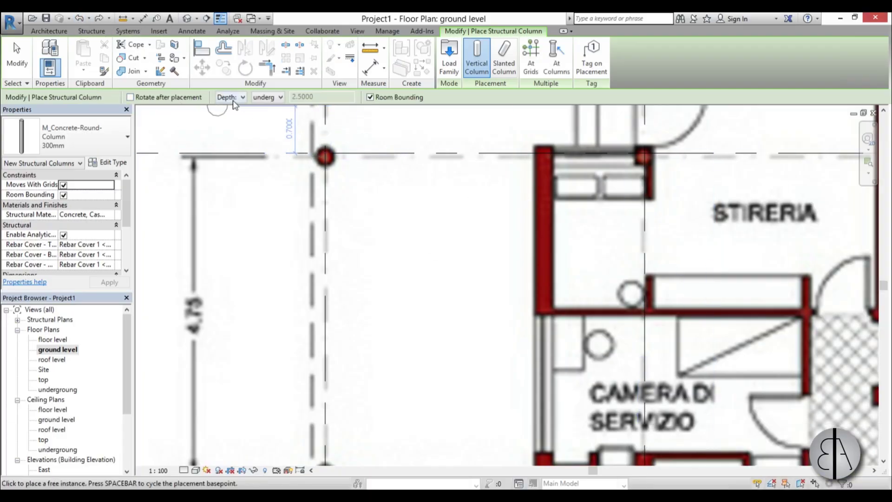
# Step: Set the round column's height to the roof level and place a 300mm column at the intersection of grids 1 and E
pyautogui.click(233, 103)
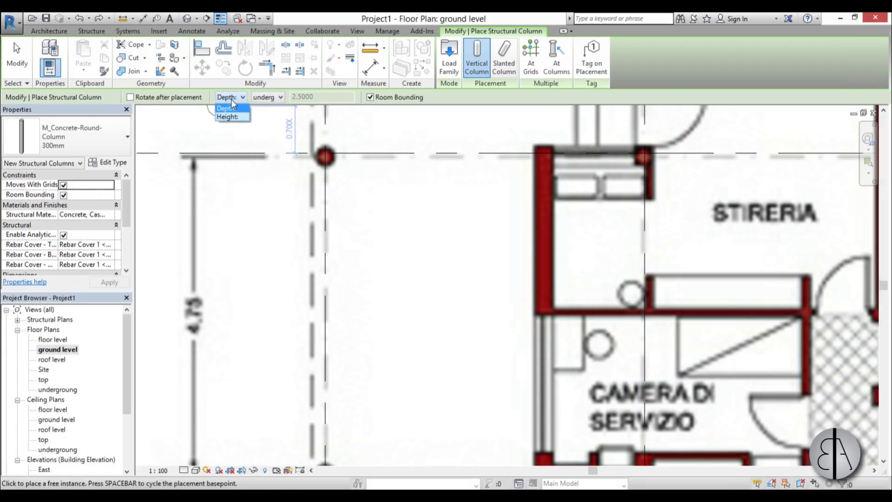
pyautogui.click(230, 118)
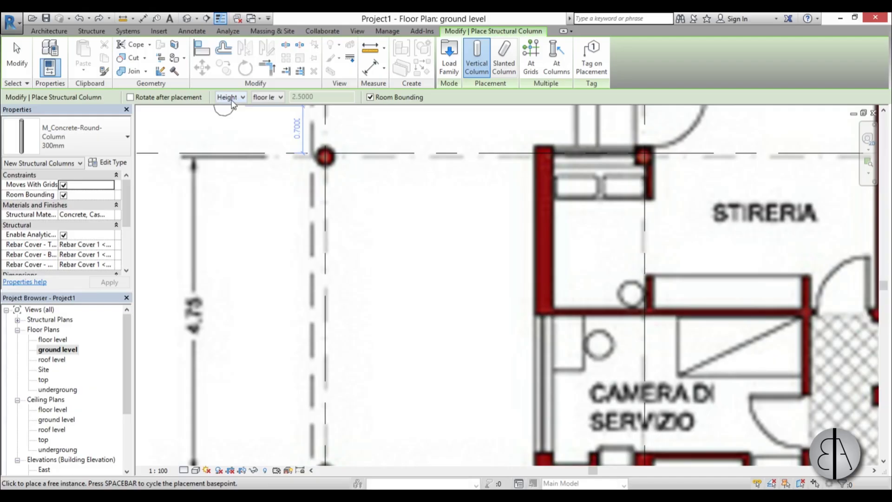
pyautogui.click(263, 97)
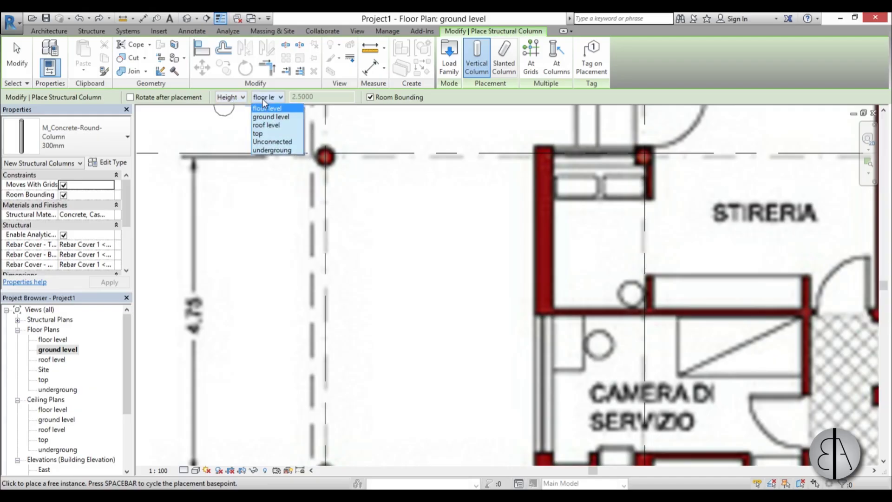
pyautogui.click(275, 125)
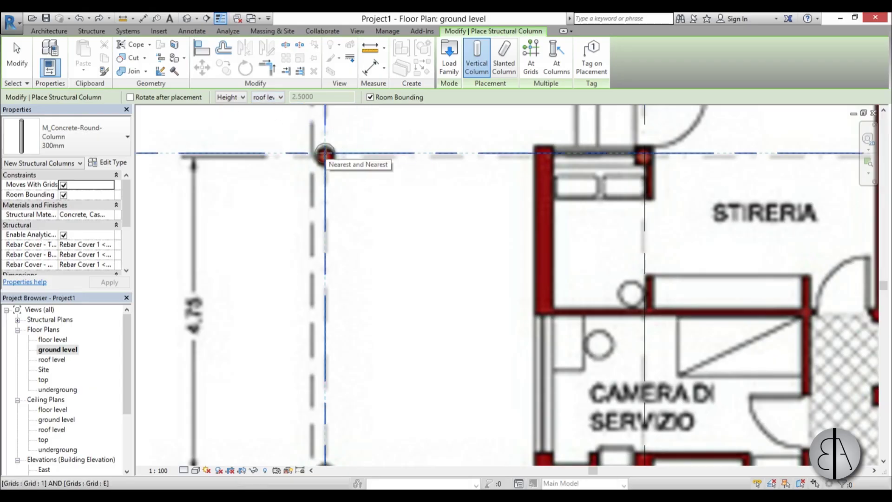
pyautogui.click(325, 152)
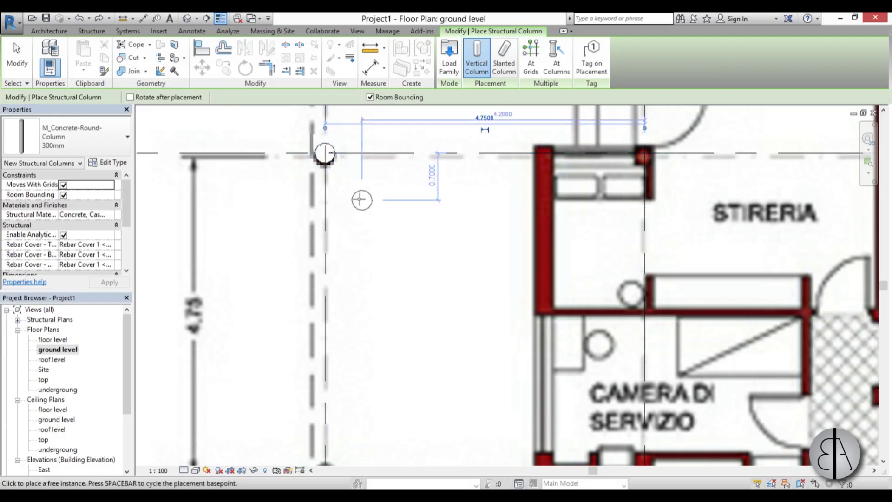
# Step: Place 300mm round concrete columns along grid 1 at its intersections with grids D and C
pyautogui.scroll(-4, 362, 200)
pyautogui.scroll(4, 352, 282)
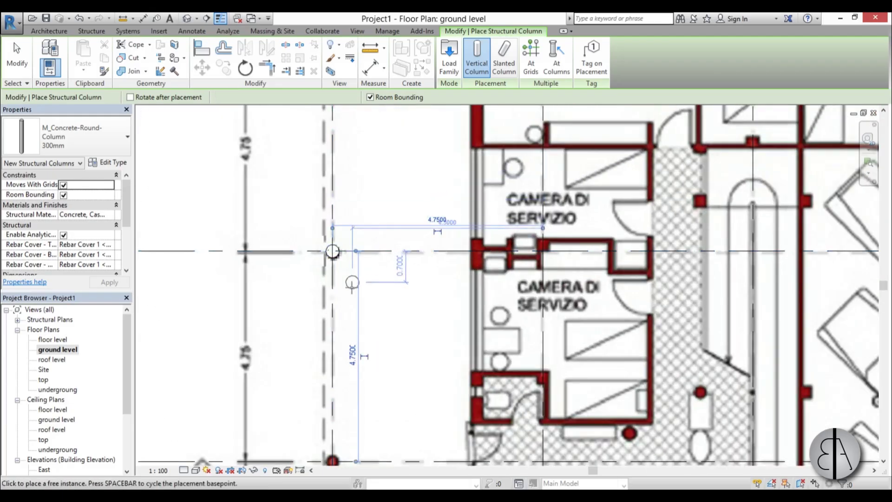
pyautogui.scroll(-3, 353, 288)
pyautogui.moveTo(358, 291); pyautogui.dragTo(355, 162, button='middle')
pyautogui.scroll(2, 331, 268)
pyautogui.click(341, 271)
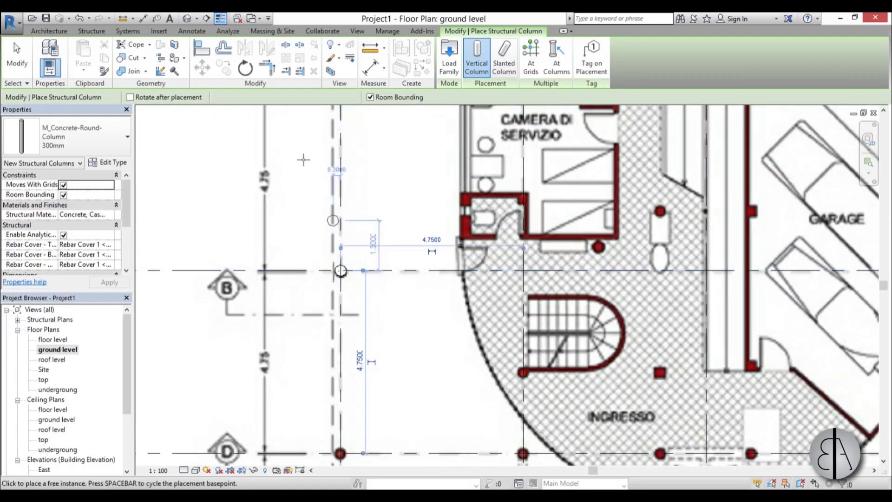
# Step: Place round columns at all intersections of grids A and B with grids 1 to 5 using the At Grids option
pyautogui.scroll(-3, 304, 160)
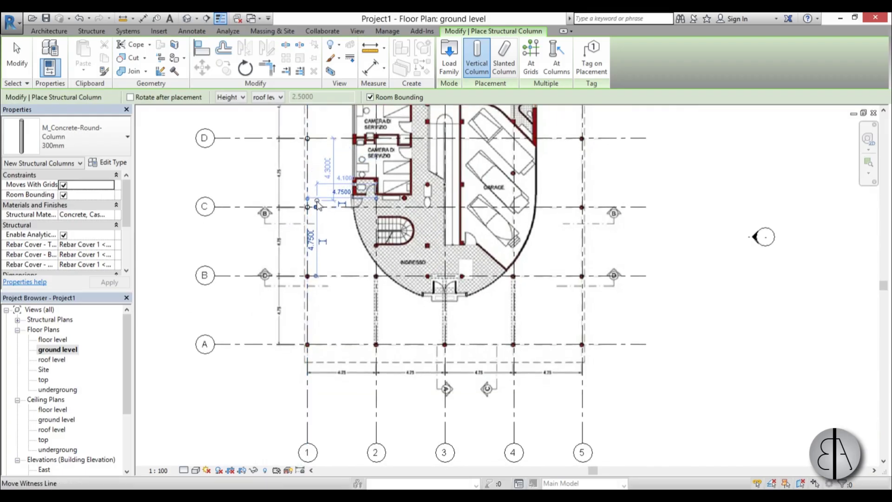
pyautogui.click(530, 65)
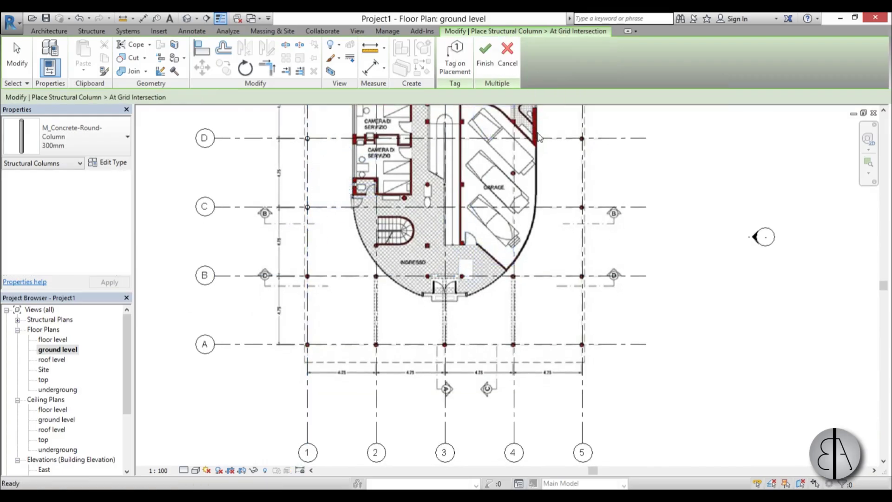
pyautogui.moveTo(635, 374); pyautogui.dragTo(253, 372)
pyautogui.keyDown('ctrl'); pyautogui.moveTo(642, 371); pyautogui.dragTo(601, 264); pyautogui.keyUp('ctrl')
pyautogui.scroll(-3, 578, 319)
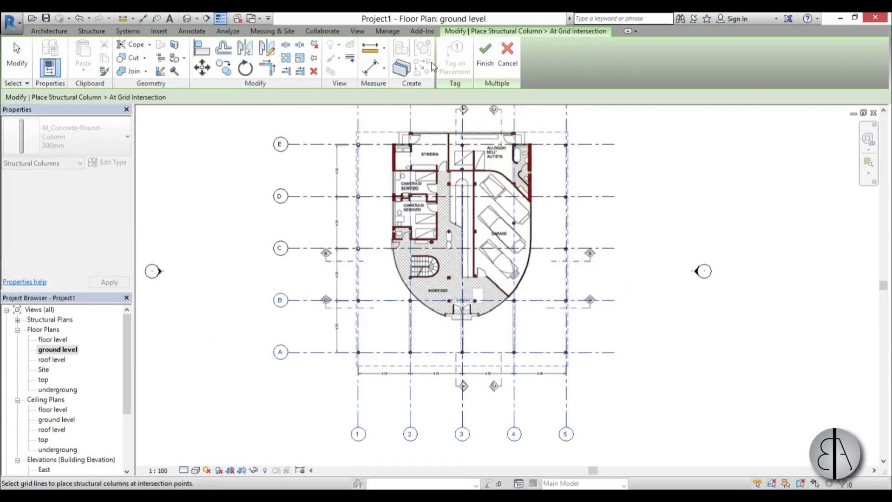
pyautogui.click(485, 56)
pyautogui.scroll(8, 421, 307)
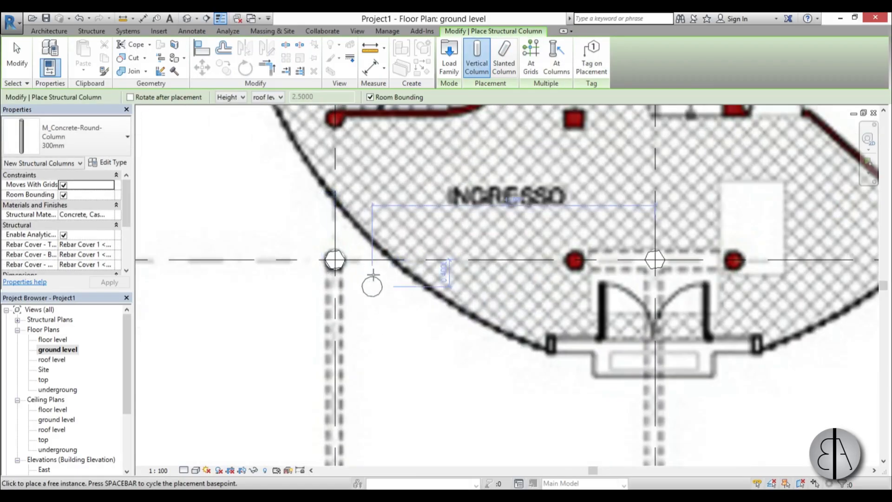
# Step: Delete the round column at the intersection of grids B and 3, in front of the entrance doors
pyautogui.scroll(-5, 372, 279)
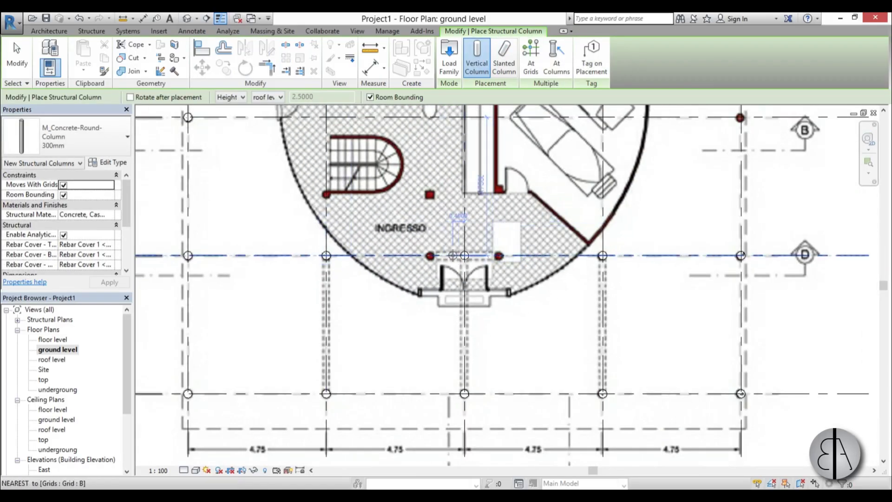
pyautogui.scroll(9, 458, 258)
pyautogui.press('Escape')
pyautogui.click(469, 256)
pyautogui.scroll(-4, 444, 238)
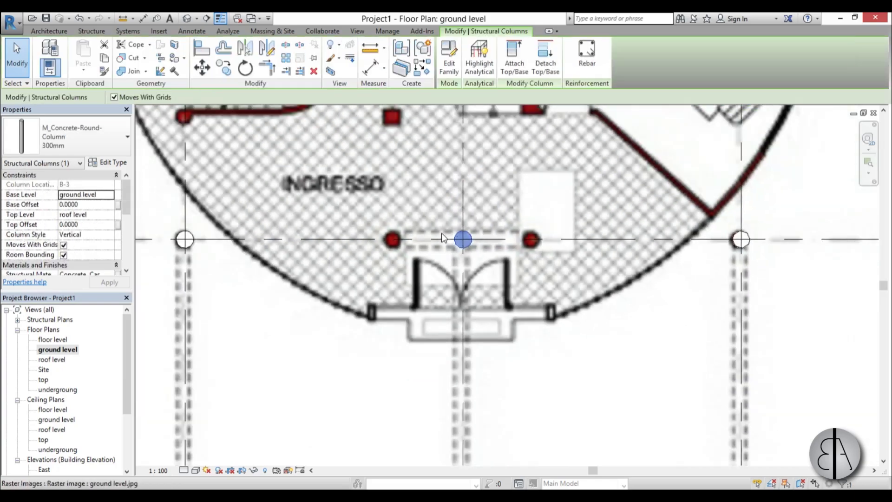
pyautogui.scroll(-4, 441, 234)
pyautogui.moveTo(449, 306); pyautogui.dragTo(433, 276, button='middle')
pyautogui.scroll(-5, 521, 297)
pyautogui.moveTo(522, 303); pyautogui.dragTo(507, 321, button='middle')
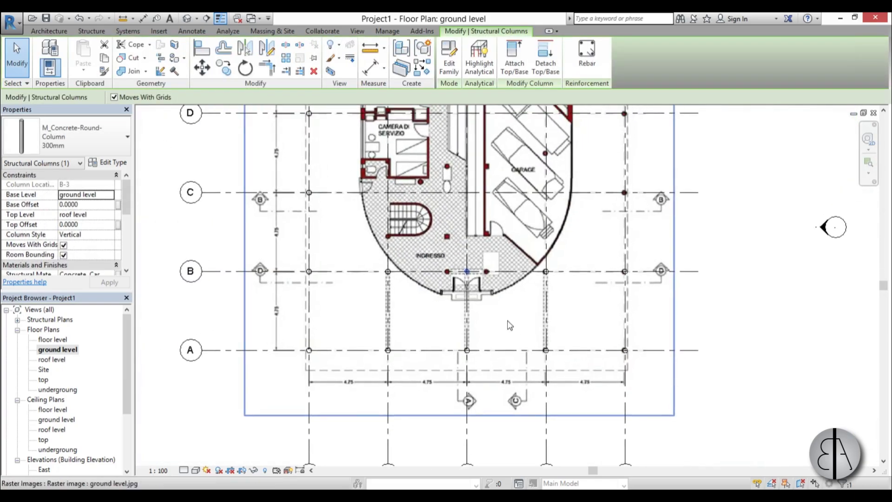
pyautogui.click(510, 325)
pyautogui.scroll(2, 460, 269)
# Step: Create columns similar to the one at B-2 along grid 5 at grids C, D and E, and at grids 3 and E
pyautogui.click(362, 278)
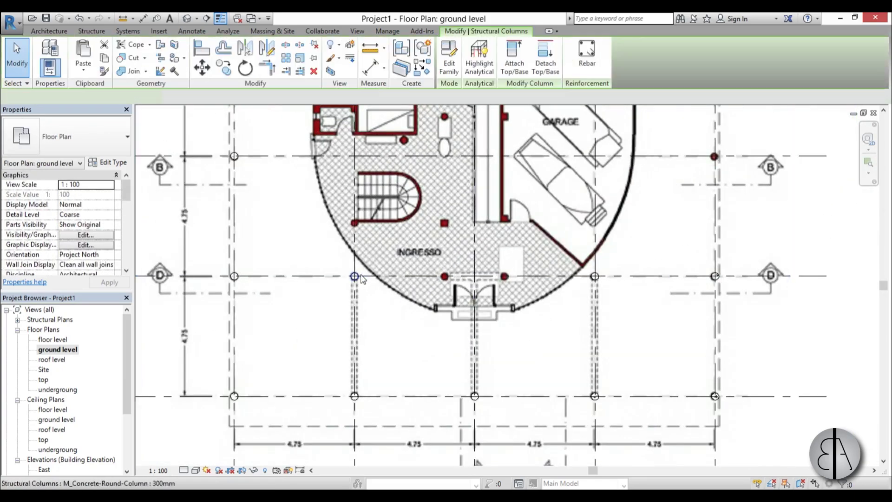
pyautogui.scroll(2, 352, 274)
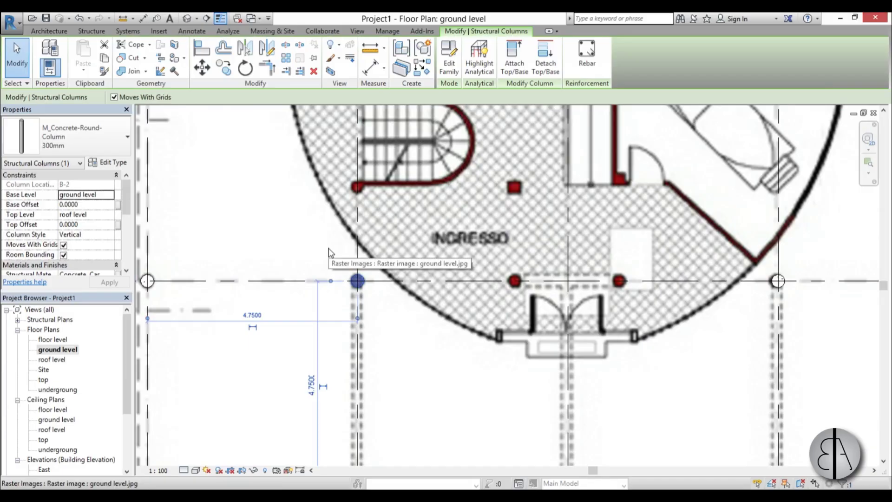
pyautogui.press('c')
pyautogui.press('s')
pyautogui.scroll(-2, 367, 238)
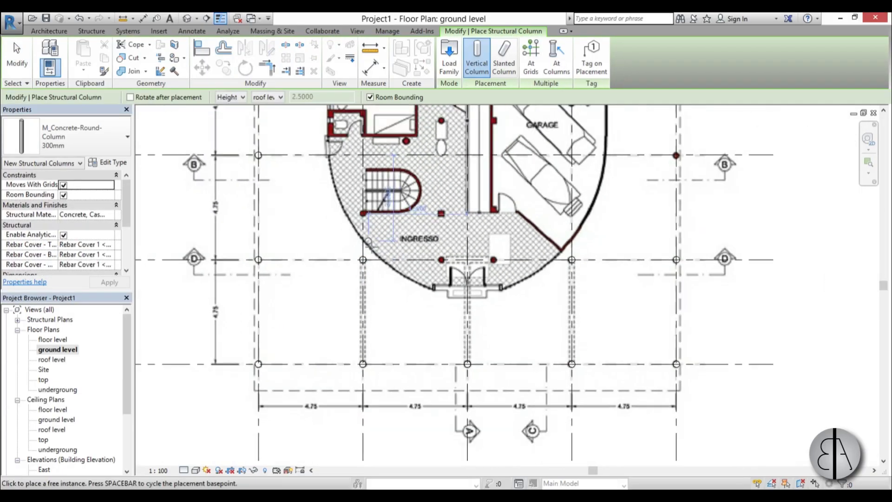
pyautogui.moveTo(493, 284); pyautogui.dragTo(359, 432, button='middle')
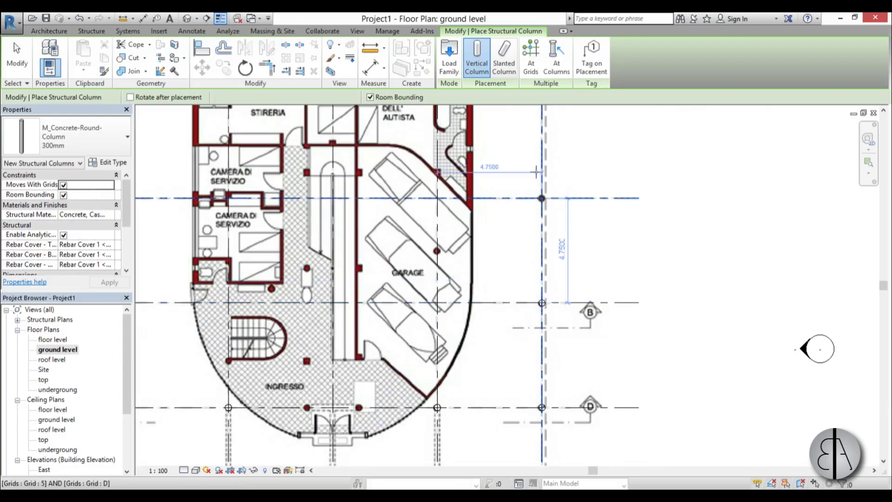
pyautogui.moveTo(540, 108); pyautogui.dragTo(613, 186, button='middle')
pyautogui.click(490, 308)
pyautogui.scroll(2, 477, 188)
pyautogui.click(439, 198)
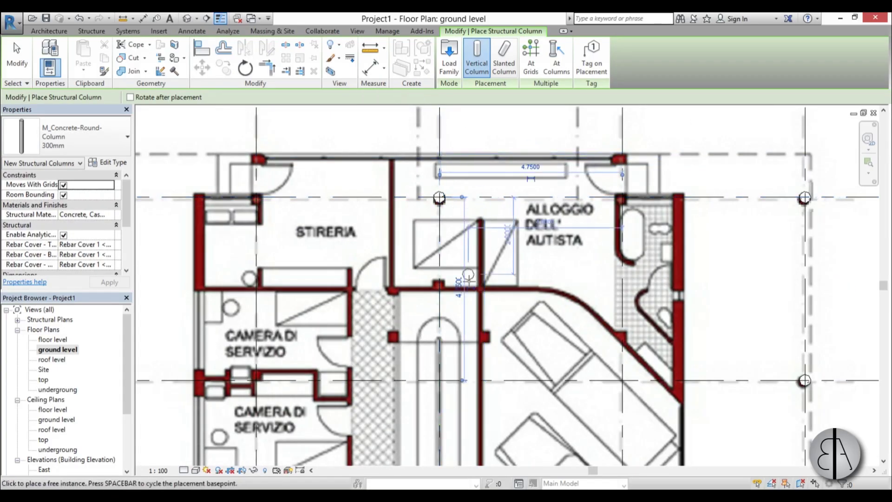
# Step: Place two round columns 1.2 m from grid 3 toward grid 2: one on grid B and one on the drawn round column between C and D
pyautogui.scroll(-3, 446, 218)
pyautogui.moveTo(413, 328); pyautogui.dragTo(417, 243, button='middle')
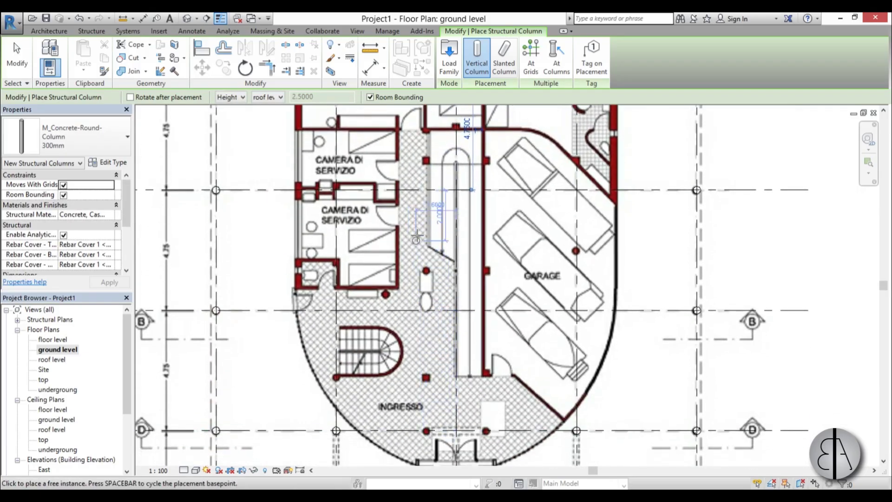
pyautogui.scroll(2, 426, 145)
pyautogui.scroll(-2, 425, 146)
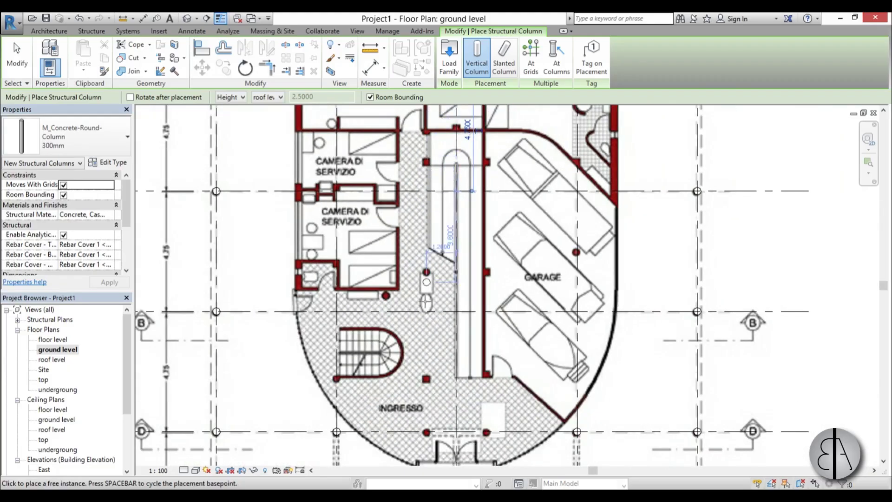
pyautogui.moveTo(426, 423); pyautogui.dragTo(456, 425, button='middle')
pyautogui.scroll(3, 431, 341)
pyautogui.scroll(2, 427, 333)
pyautogui.scroll(-3, 462, 309)
pyautogui.scroll(5, 422, 314)
pyautogui.moveTo(447, 237); pyautogui.dragTo(428, 323, button='middle')
pyautogui.scroll(-6, 423, 291)
pyautogui.scroll(-1, 425, 257)
pyautogui.scroll(-2, 423, 325)
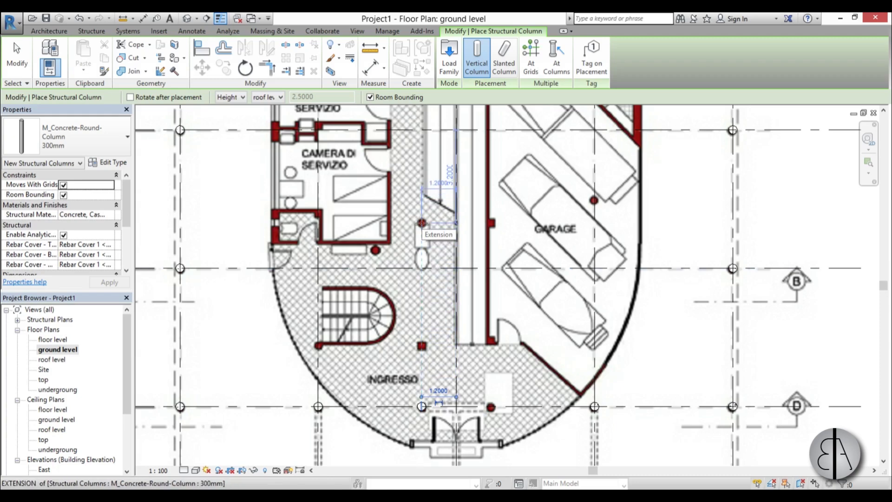
pyautogui.click(422, 223)
pyautogui.scroll(-2, 416, 230)
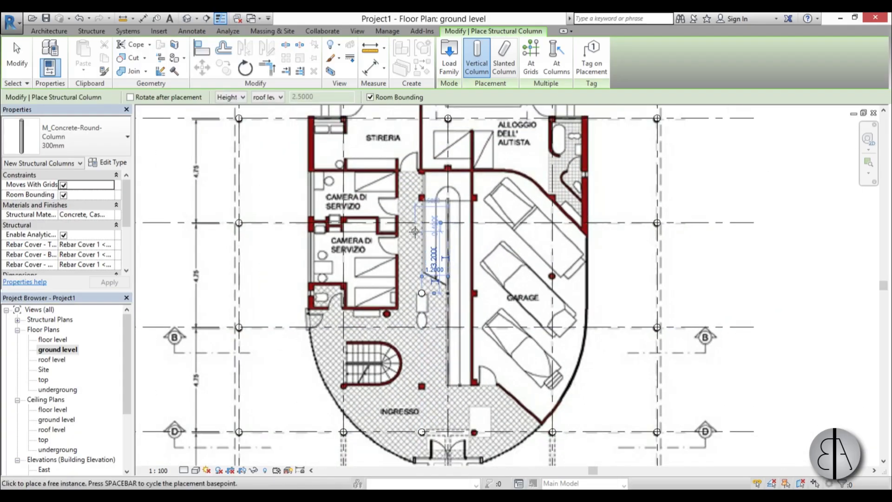
# Step: Place two 300 x 300mm M_Concrete-Square-Columns in line with those round columns, one between grids D and E and one between B and C
pyautogui.scroll(-2, 415, 231)
pyautogui.moveTo(415, 232); pyautogui.dragTo(410, 253, button='middle')
pyautogui.scroll(3, 411, 345)
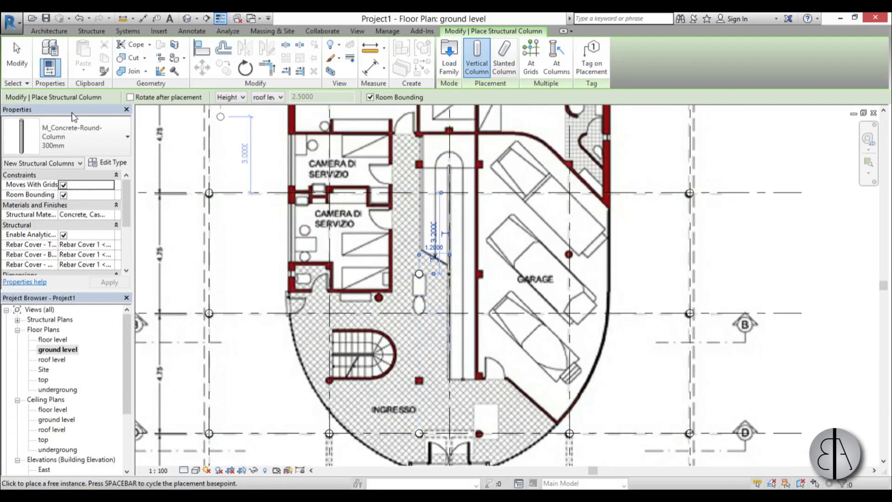
pyautogui.click(73, 134)
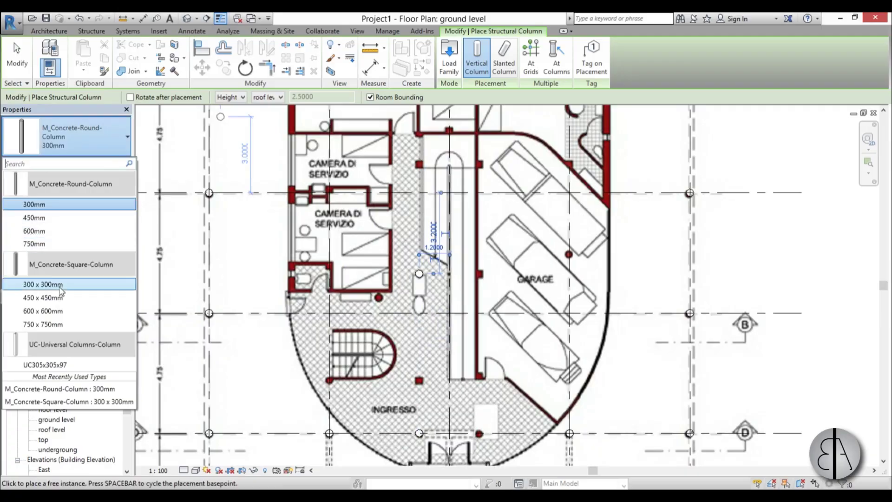
pyautogui.click(42, 284)
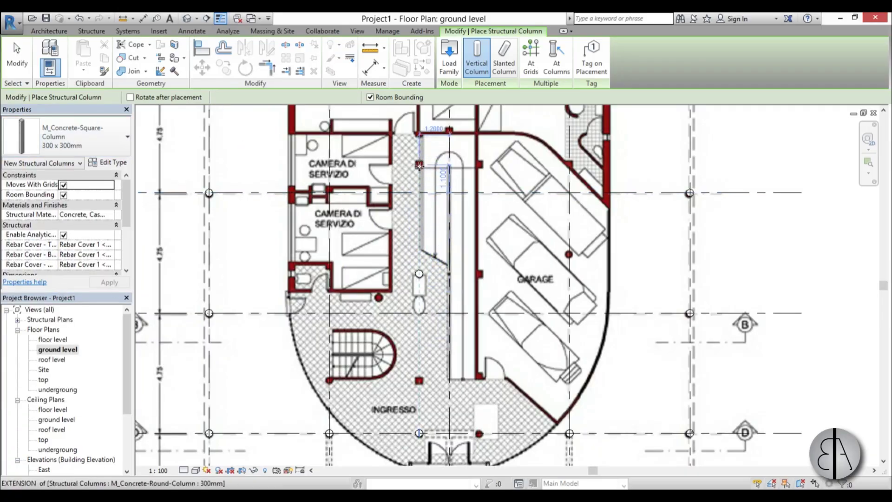
pyautogui.click(419, 166)
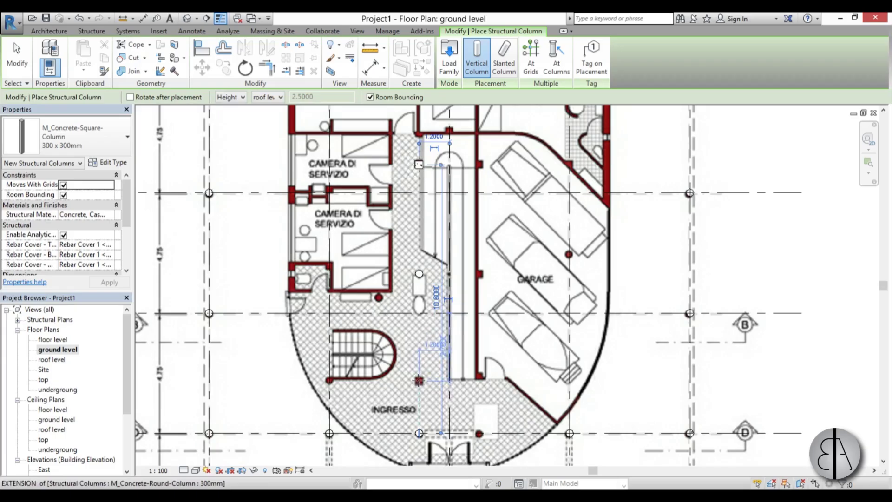
pyautogui.click(419, 381)
# Step: Place a 300 x 300mm square column on grid 2, about 1.02 m beyond grid E at the outer wall corner
pyautogui.moveTo(452, 306); pyautogui.dragTo(446, 485, button='middle')
pyautogui.scroll(3, 413, 277)
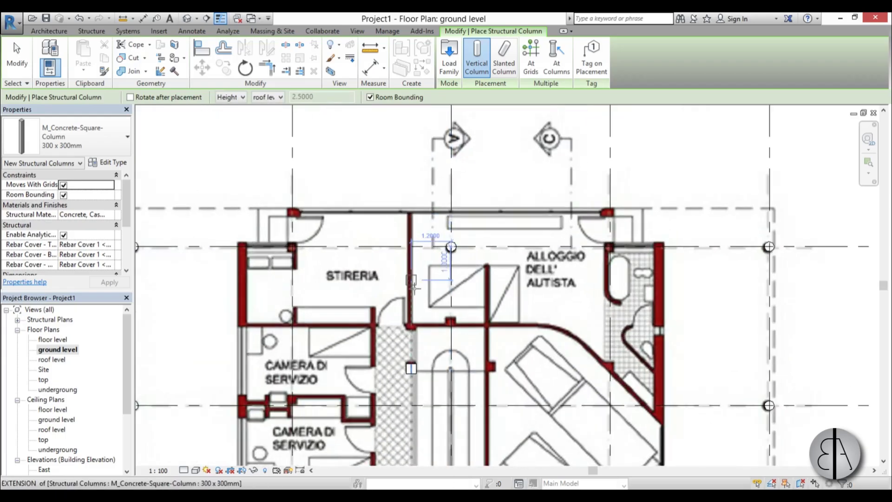
pyautogui.scroll(2, 274, 199)
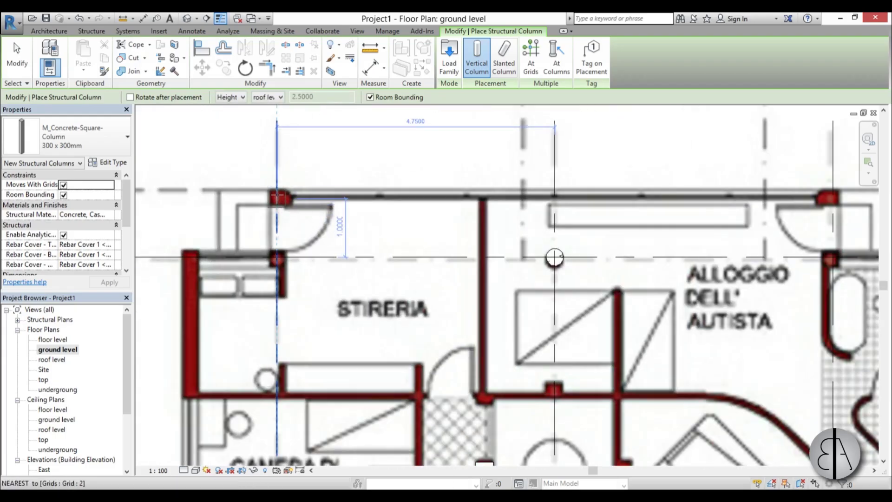
pyautogui.scroll(3, 277, 199)
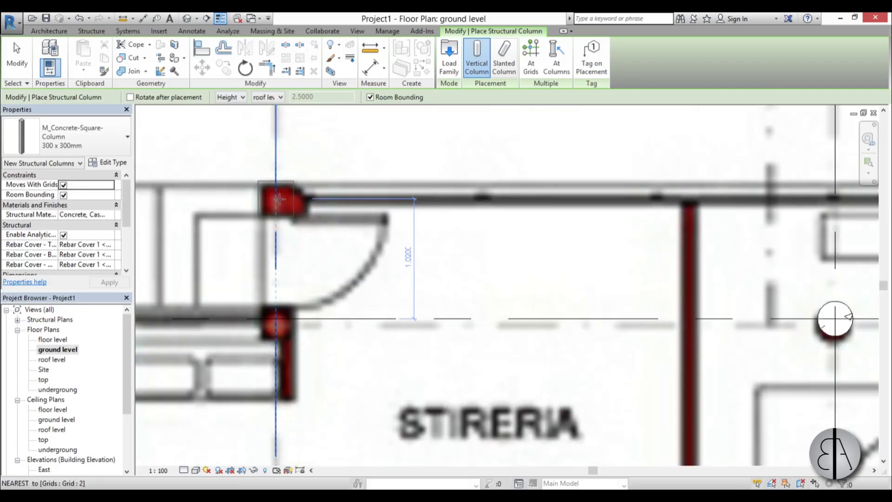
pyautogui.click(278, 201)
pyautogui.scroll(-5, 277, 200)
pyautogui.press('Escape')
pyautogui.press('Escape')
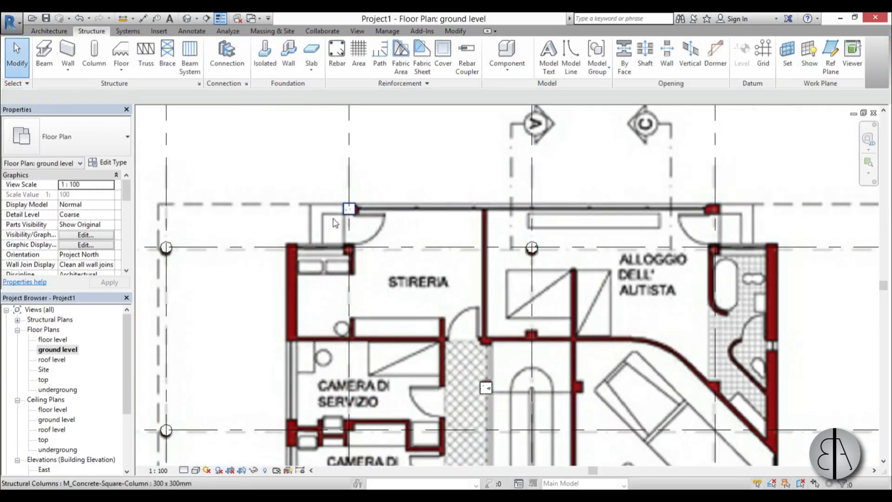
# Step: Mirror the three square columns and the two inner round columns about grid 3, keeping the originals
pyautogui.click(340, 212)
pyautogui.scroll(-6, 343, 173)
pyautogui.moveTo(403, 281); pyautogui.dragTo(403, 215, button='middle')
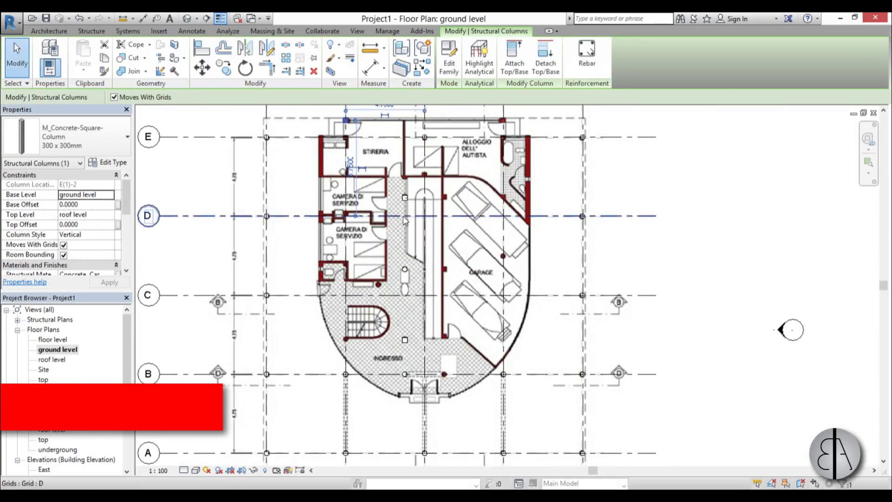
pyautogui.scroll(3, 402, 215)
pyautogui.keyDown('ctrl'); pyautogui.click(405, 190); pyautogui.keyUp('ctrl')
pyautogui.keyDown('ctrl'); pyautogui.click(405, 298); pyautogui.keyUp('ctrl')
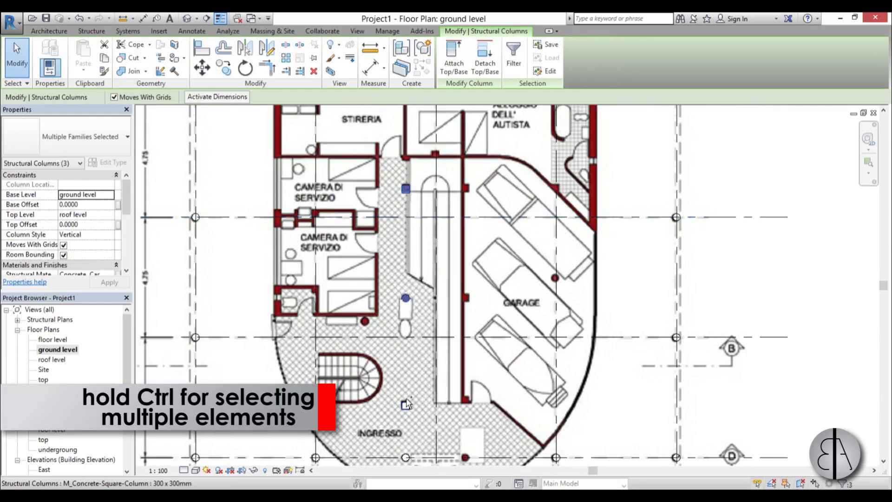
pyautogui.keyDown('ctrl'); pyautogui.click(406, 406); pyautogui.keyUp('ctrl')
pyautogui.moveTo(426, 433); pyautogui.dragTo(379, 334, button='middle')
pyautogui.keyDown('ctrl'); pyautogui.click(404, 331); pyautogui.keyUp('ctrl')
pyautogui.scroll(-3, 420, 337)
pyautogui.press('m')
pyautogui.press('m')
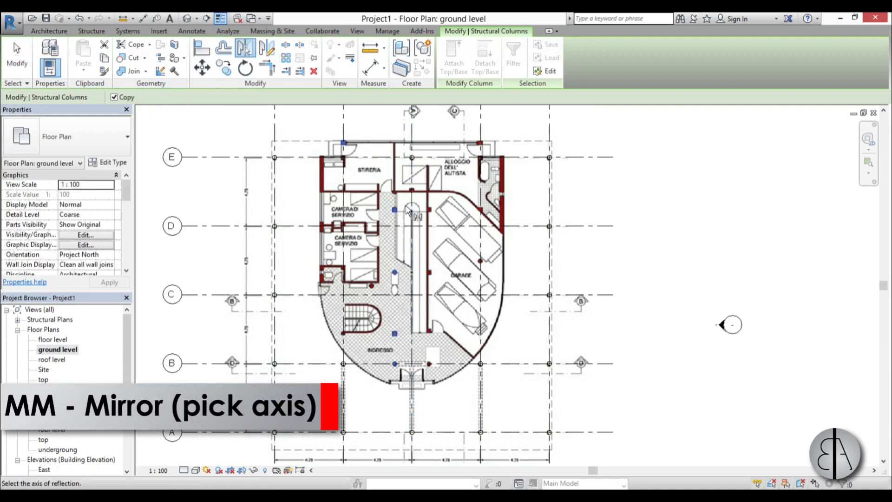
pyautogui.click(414, 260)
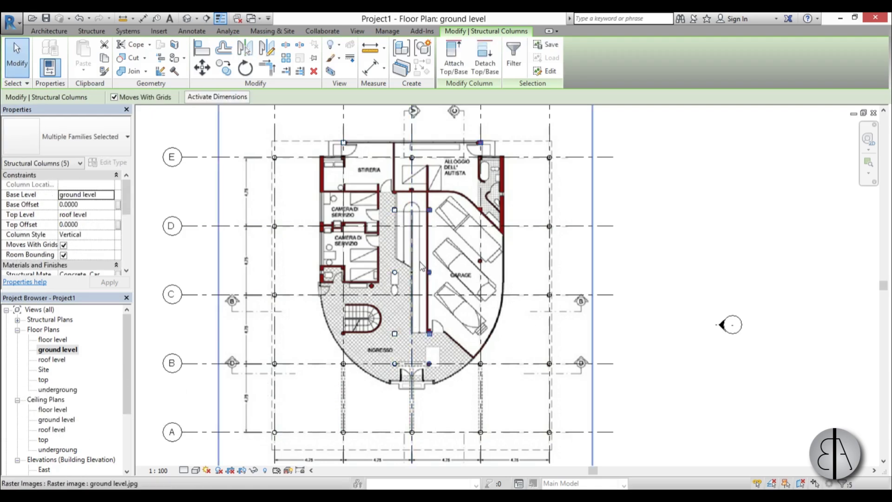
# Step: Clear the selection and examine the mirrored columns against the ground level plan image
pyautogui.scroll(3, 488, 149)
pyautogui.scroll(-2, 463, 180)
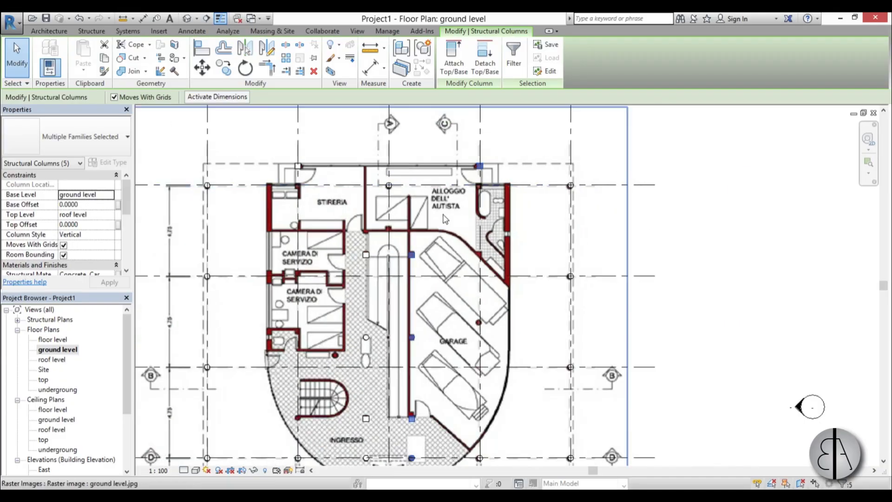
pyautogui.moveTo(382, 290); pyautogui.dragTo(390, 276, button='middle')
pyautogui.moveTo(419, 318); pyautogui.dragTo(426, 291, button='middle')
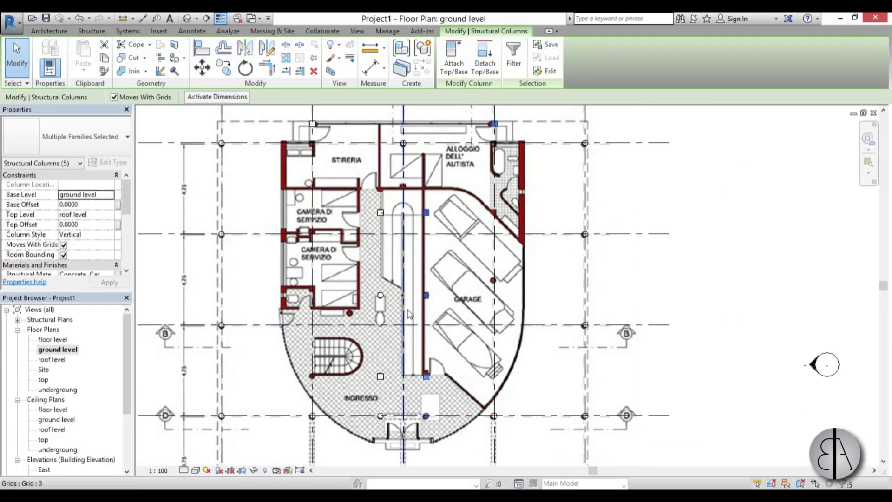
pyautogui.press('Escape')
pyautogui.scroll(2, 420, 374)
pyautogui.moveTo(429, 375); pyautogui.dragTo(426, 316, button='middle')
pyautogui.scroll(-2, 421, 307)
pyautogui.moveTo(396, 229); pyautogui.dragTo(442, 262, button='middle')
pyautogui.scroll(-2, 417, 312)
pyautogui.scroll(-2, 442, 300)
pyautogui.moveTo(444, 332)
pyautogui.mouseDown(button='middle')
pyautogui.moveTo(442, 309)
pyautogui.moveTo(439, 316)
pyautogui.mouseUp(button='middle')
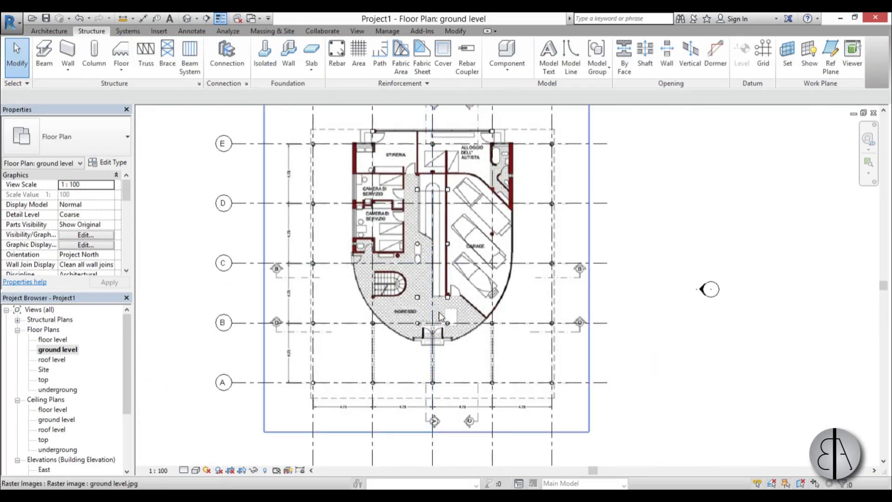